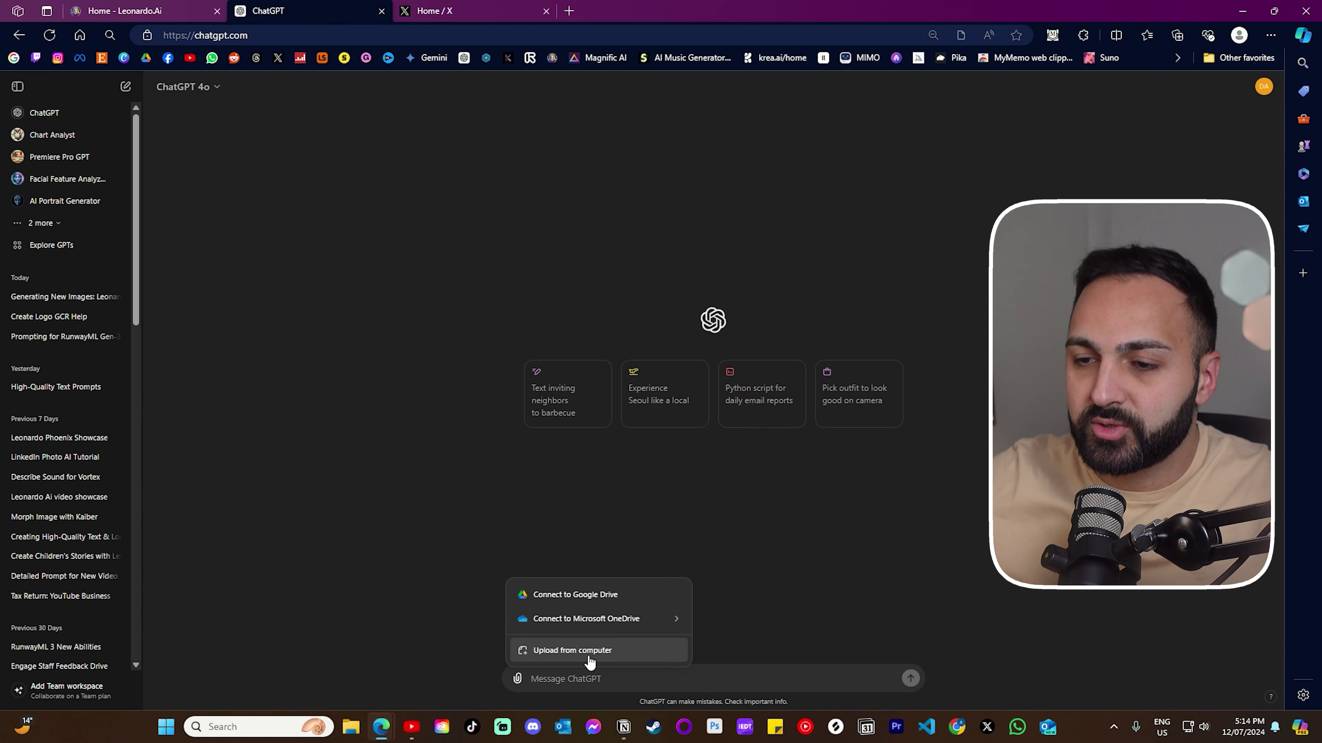
- Attach and preview the blonde woman's reference photo in ChatGPT, review the banking prompts, then return to Leonardo.Ai
click(588, 653)
double_click(161, 271)
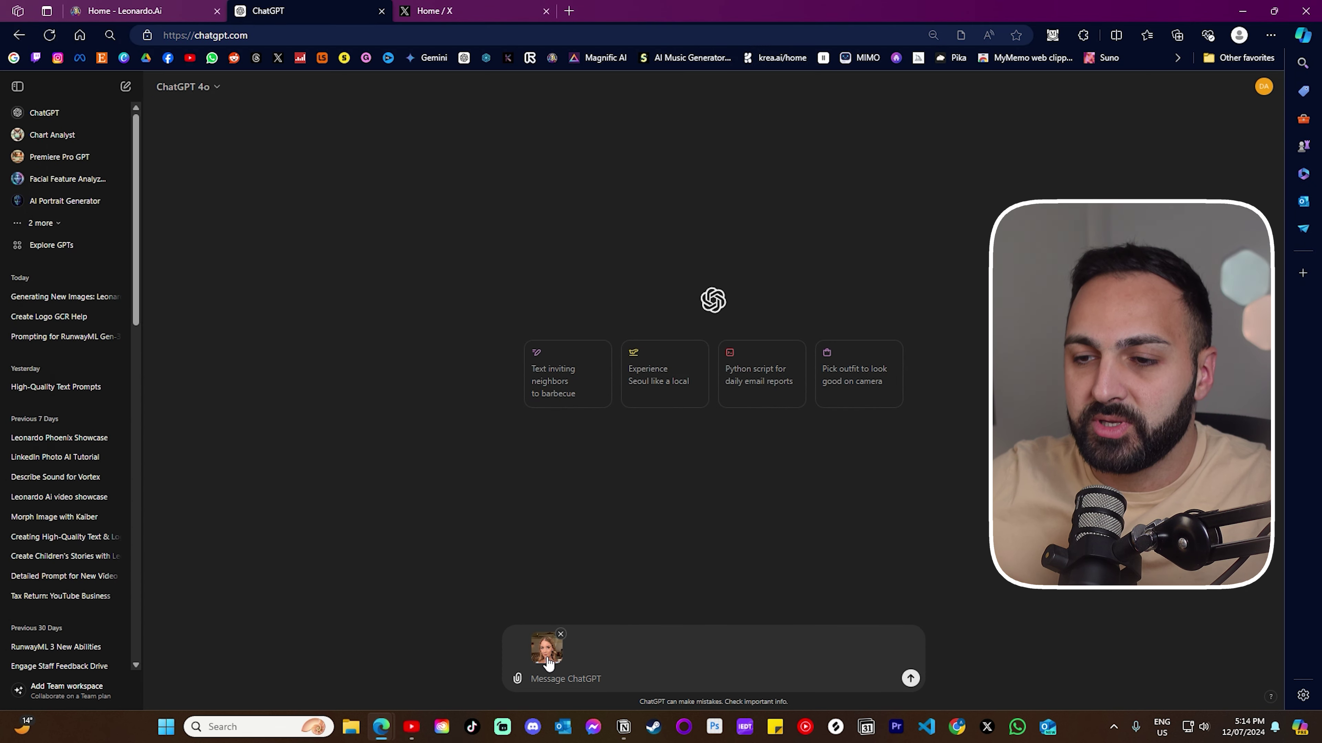
click(548, 660)
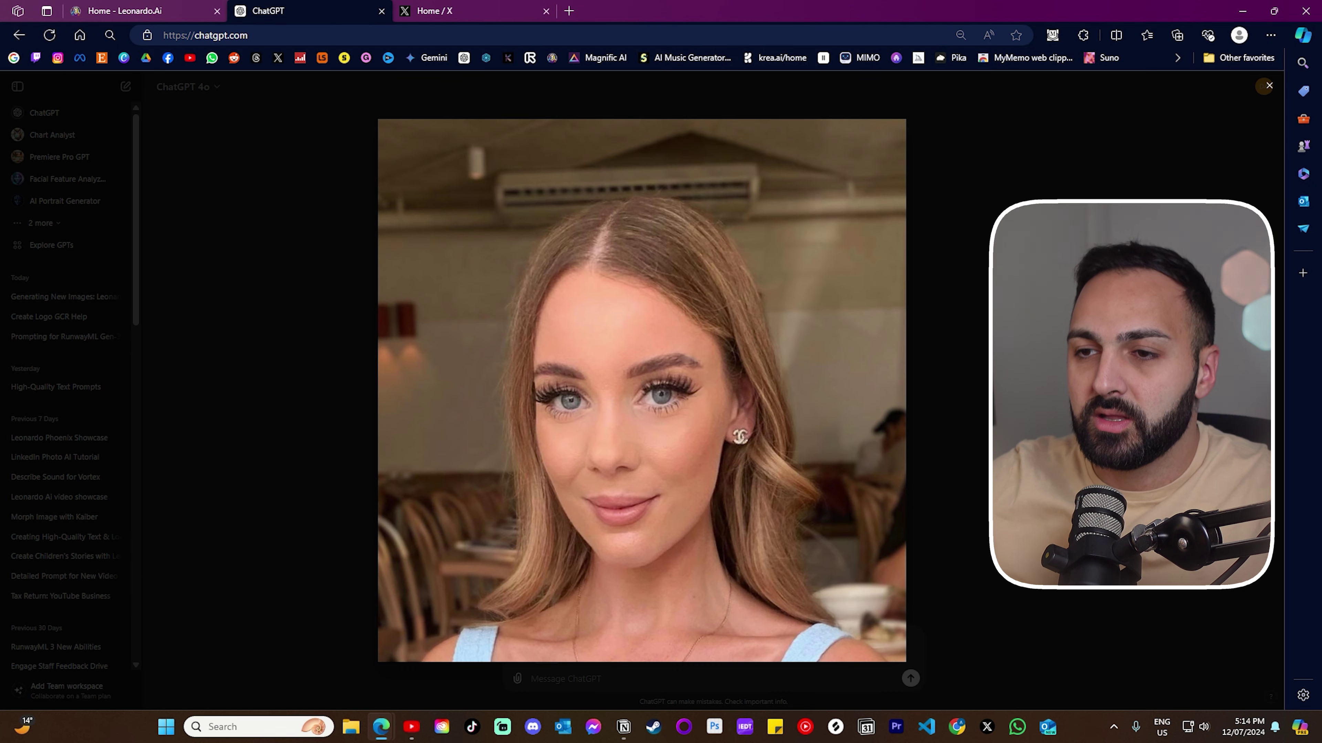
drag(531, 600, 641, 678)
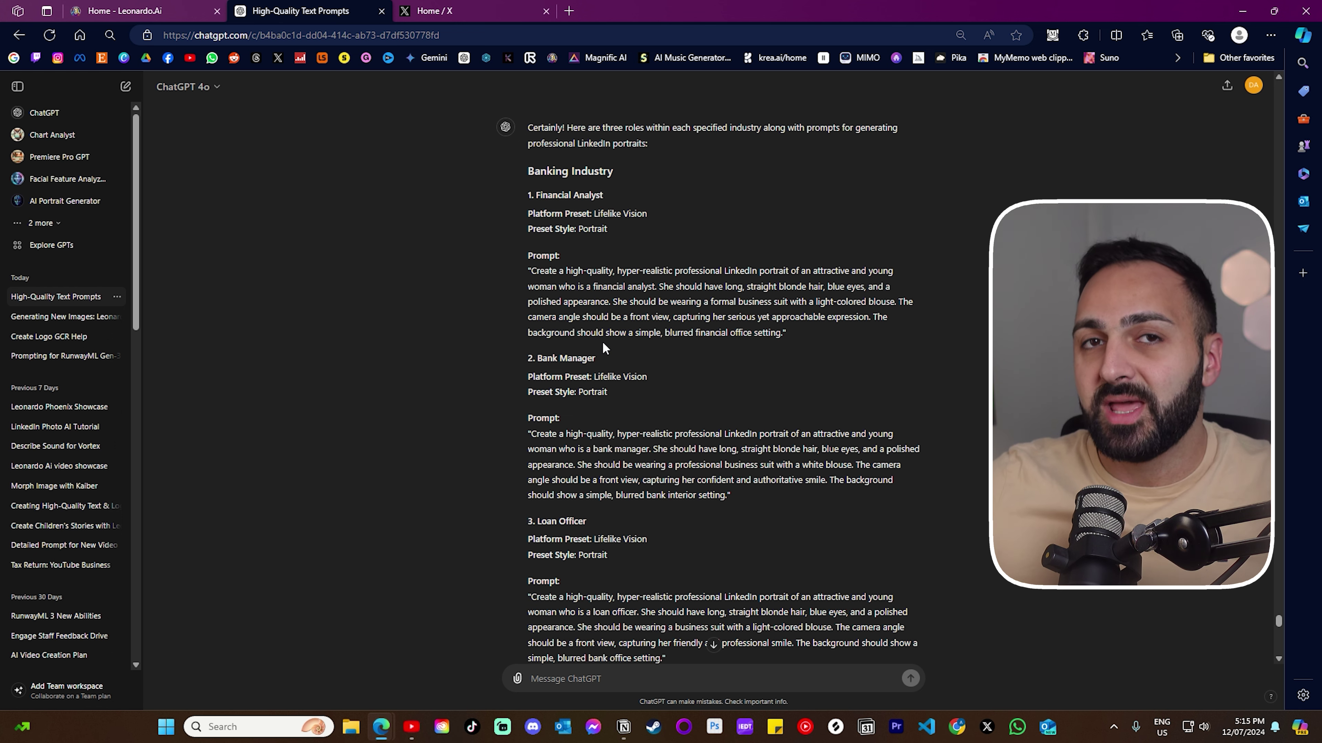
key(ctrl+shift+Tab)
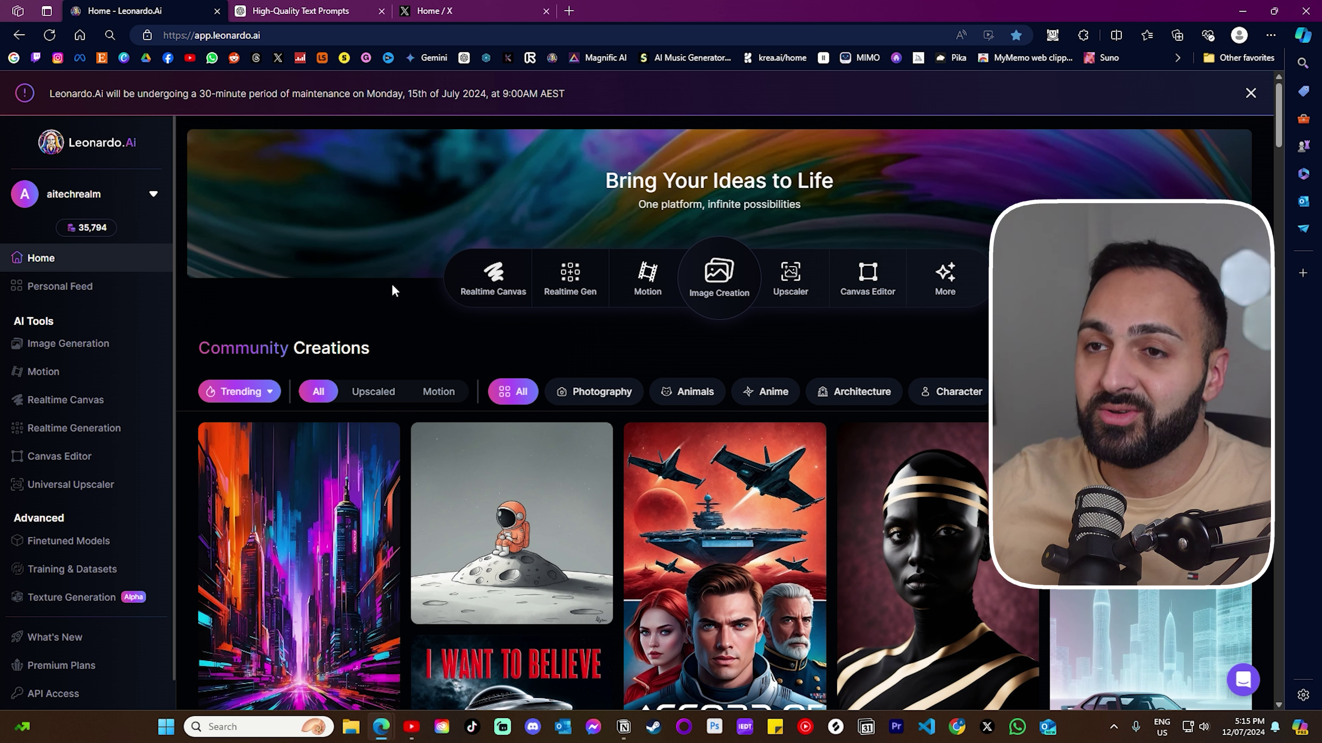
- In Image Creation, attach the blonde woman's uploaded photo as the Character Reference
click(736, 295)
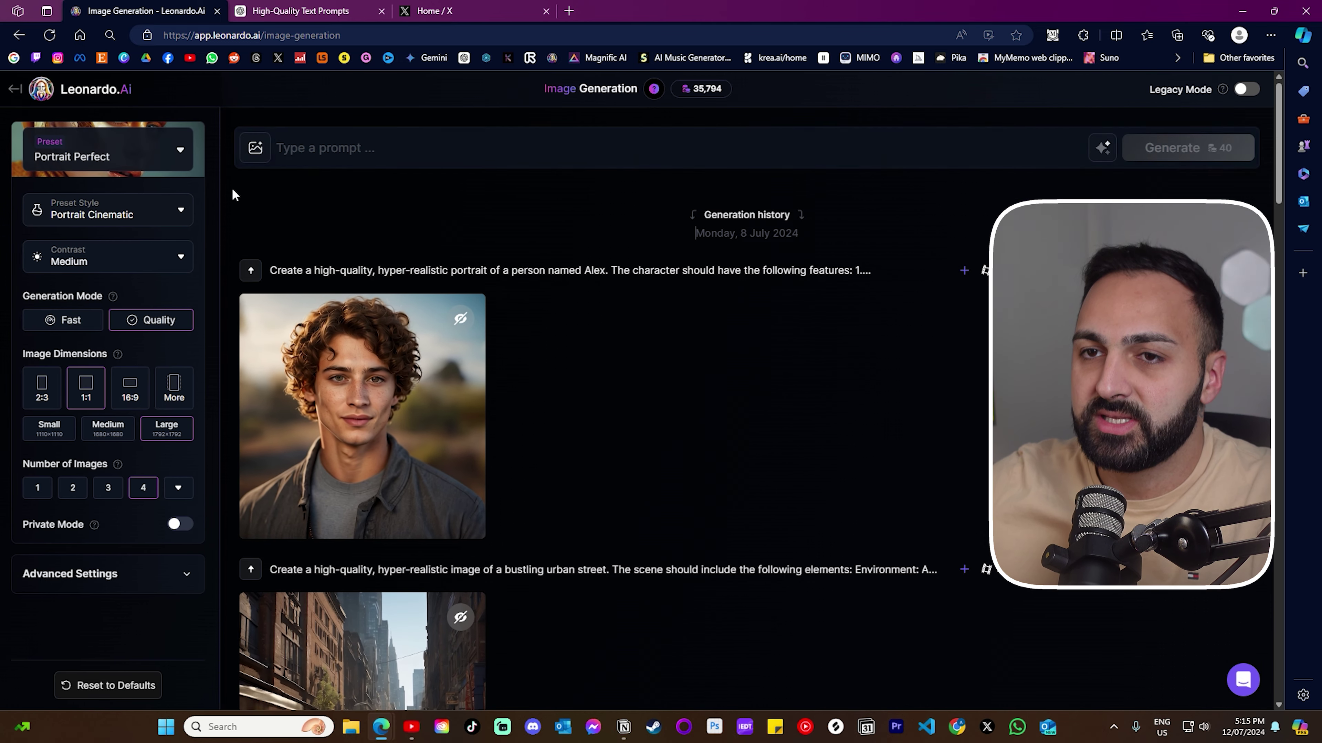
click(267, 152)
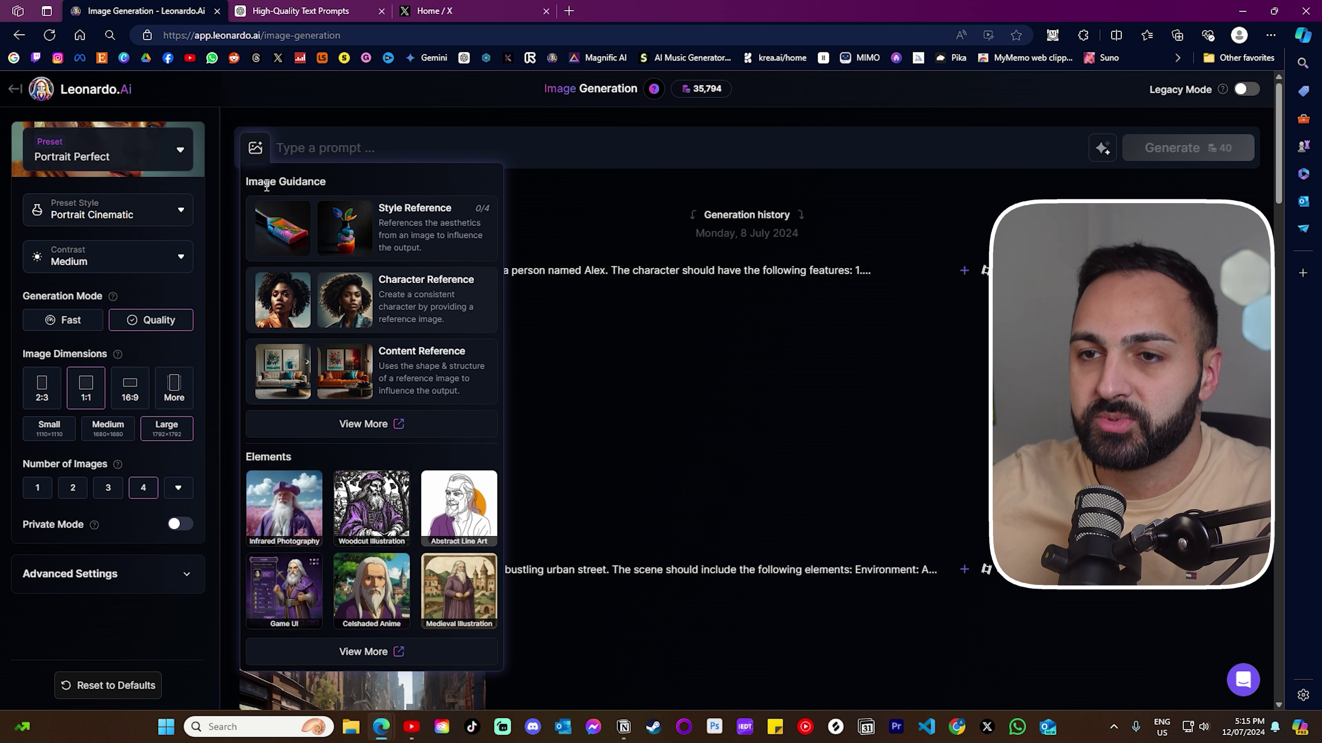
click(418, 307)
scroll(424, 354, down, 3)
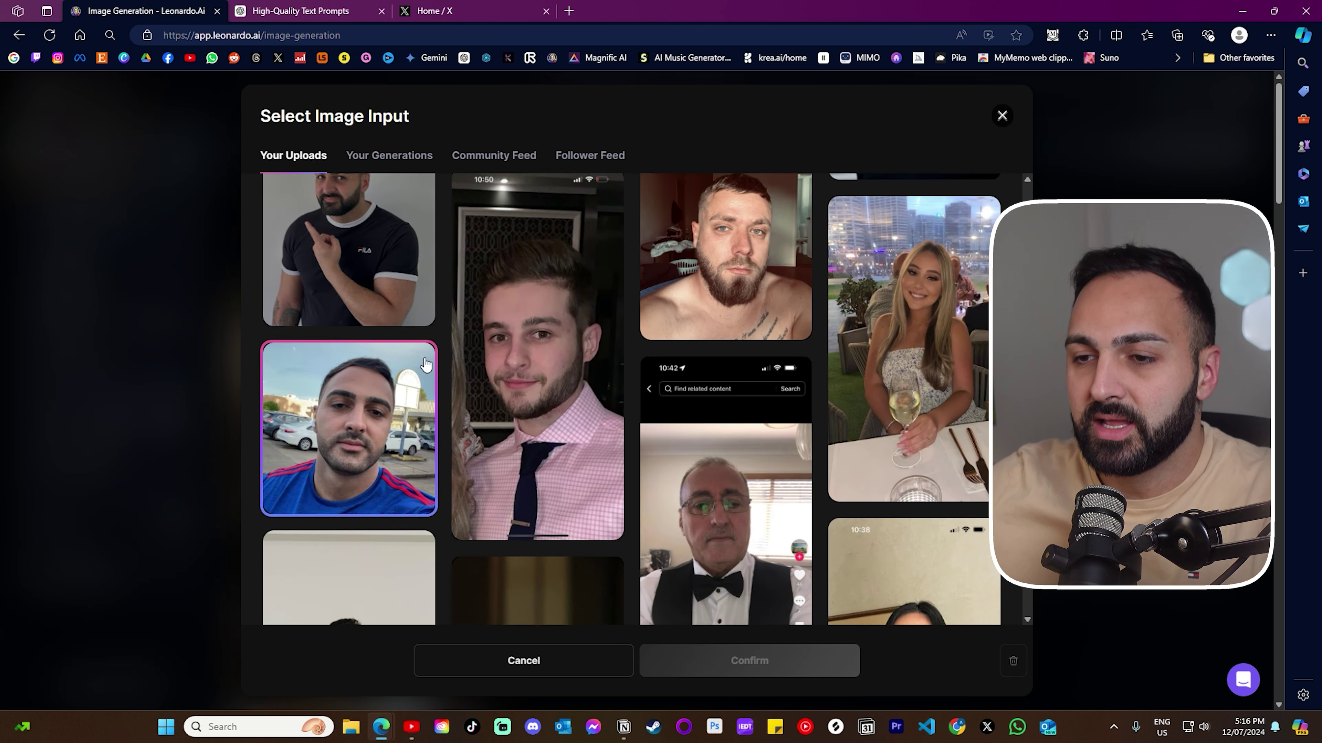
scroll(426, 364, down, 5)
click(744, 343)
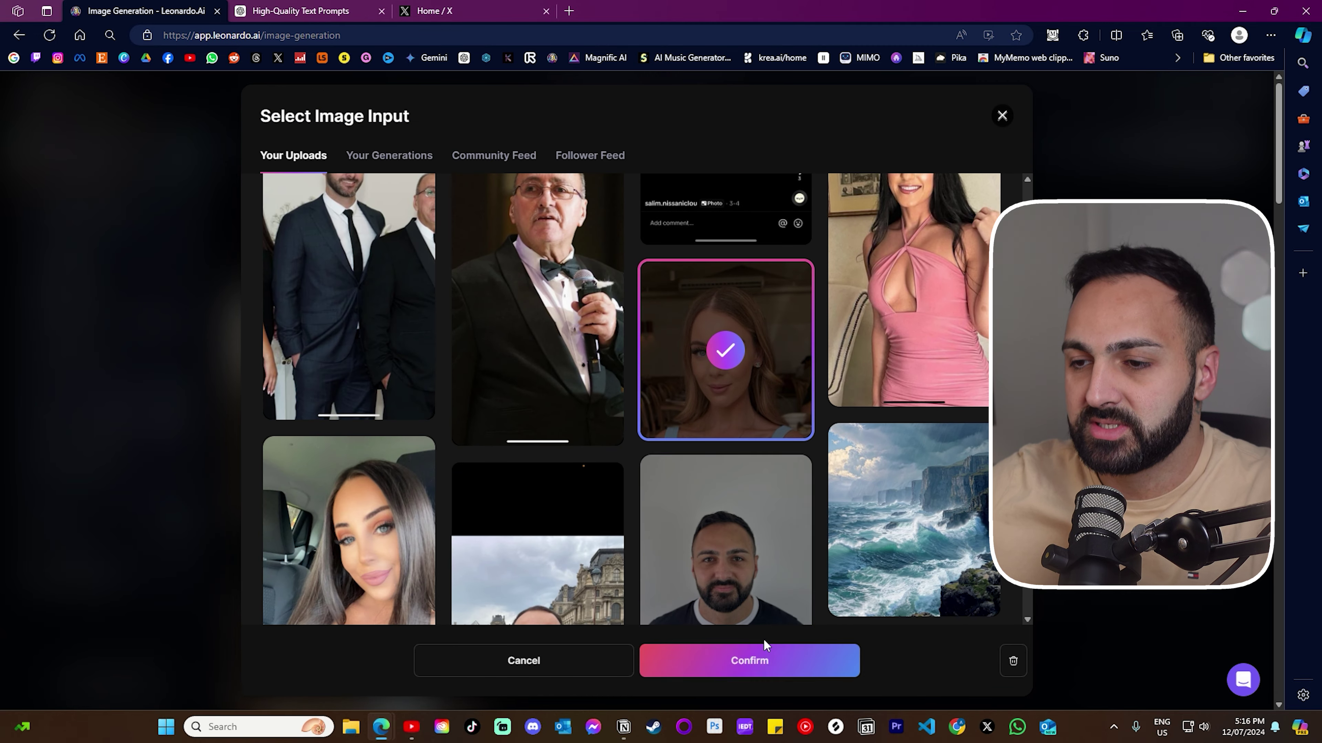
click(760, 670)
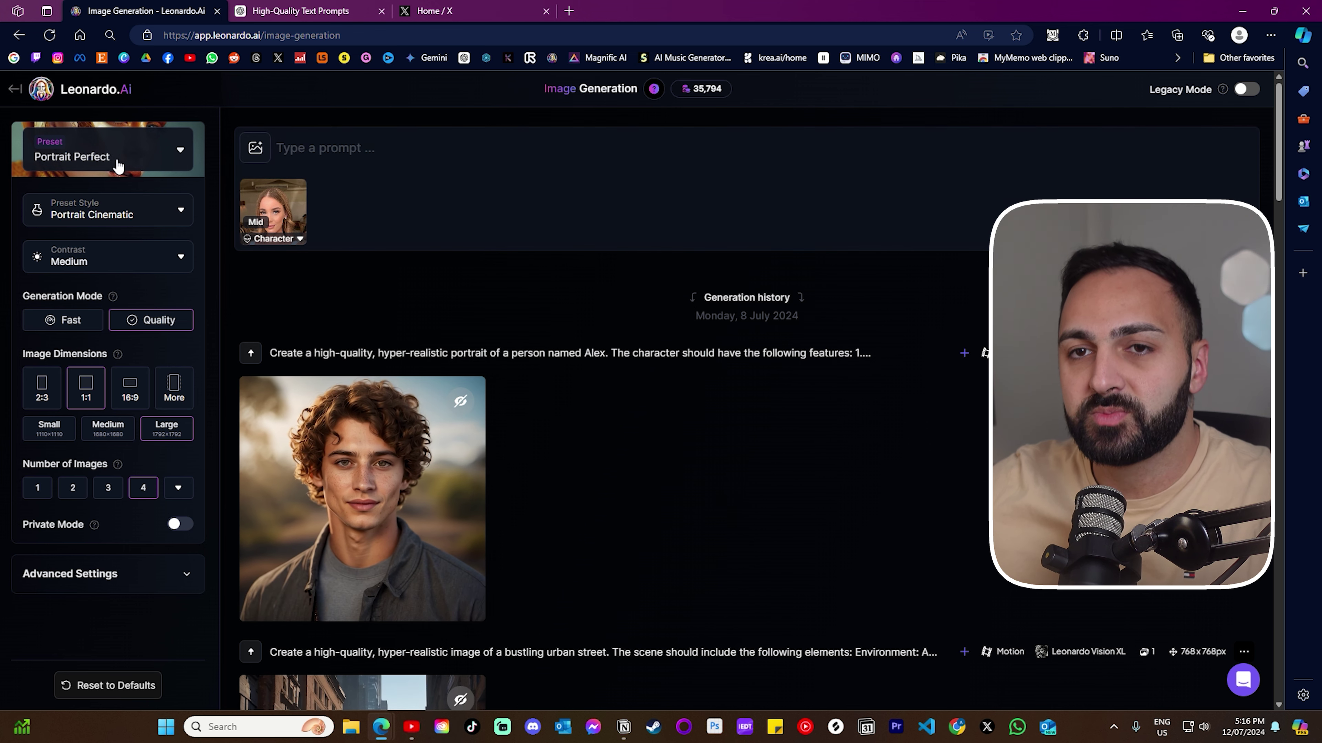
- Try the Stock Photography preset, then return to Portrait Perfect with the Portrait Cinematic style
click(82, 164)
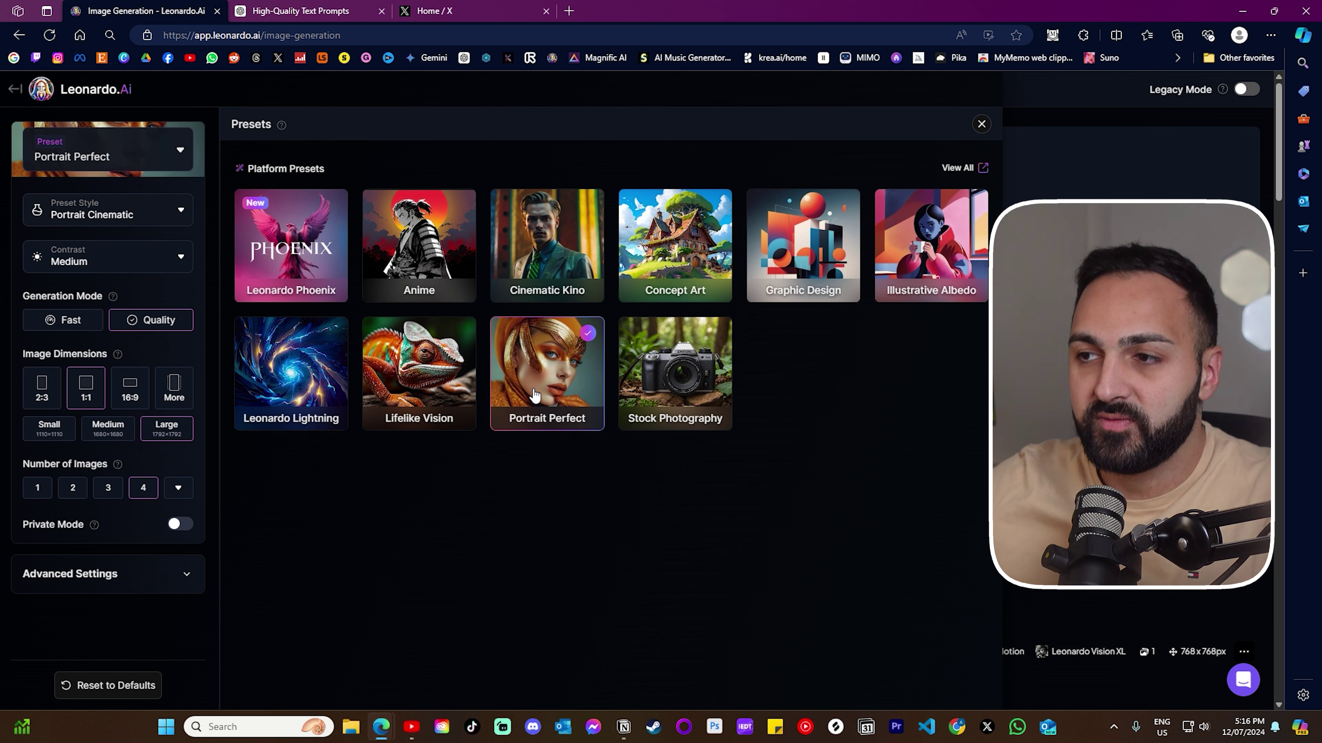
click(675, 374)
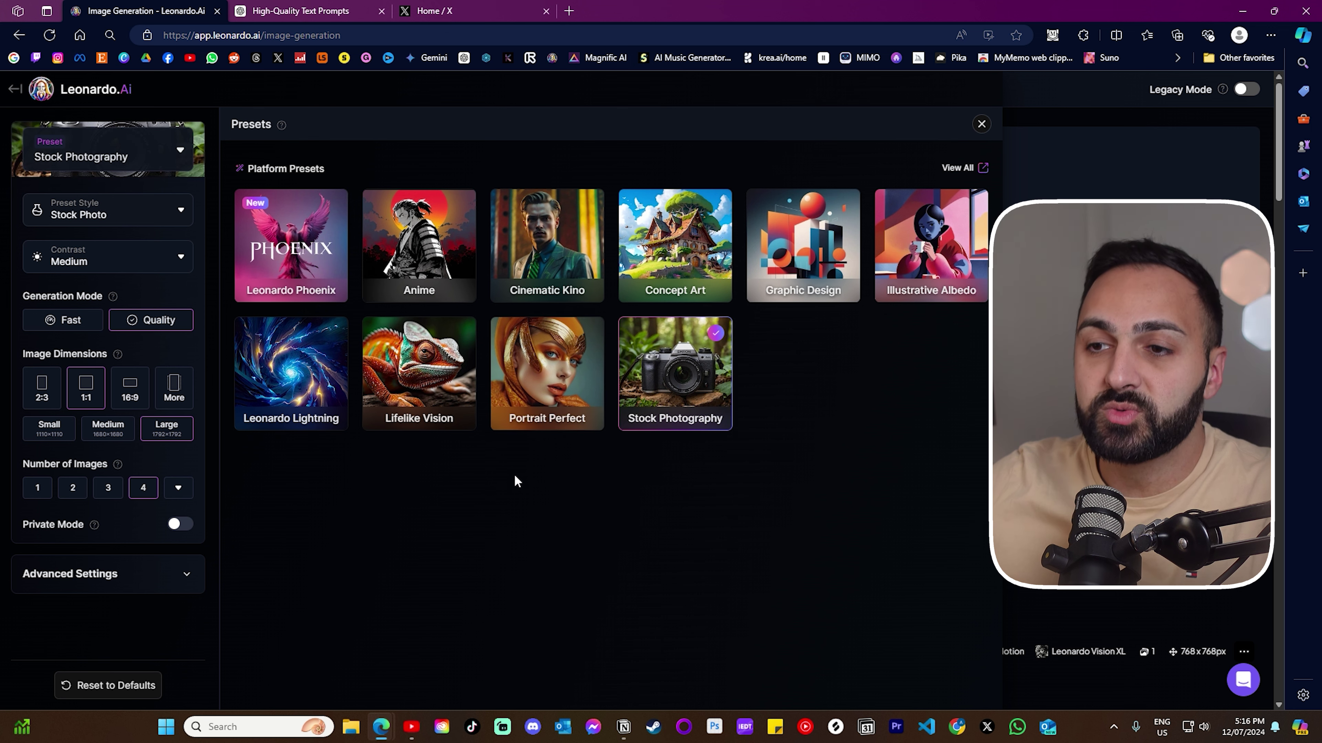
click(574, 402)
click(148, 218)
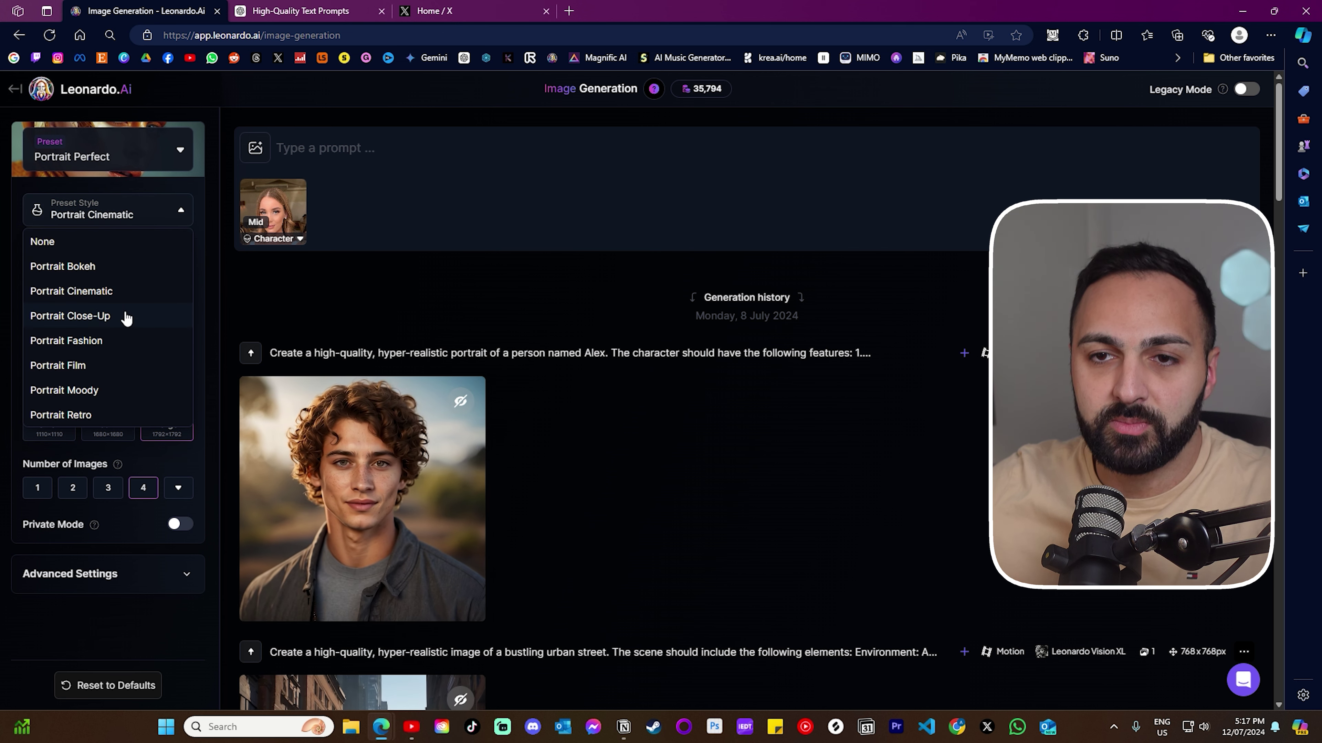
click(125, 301)
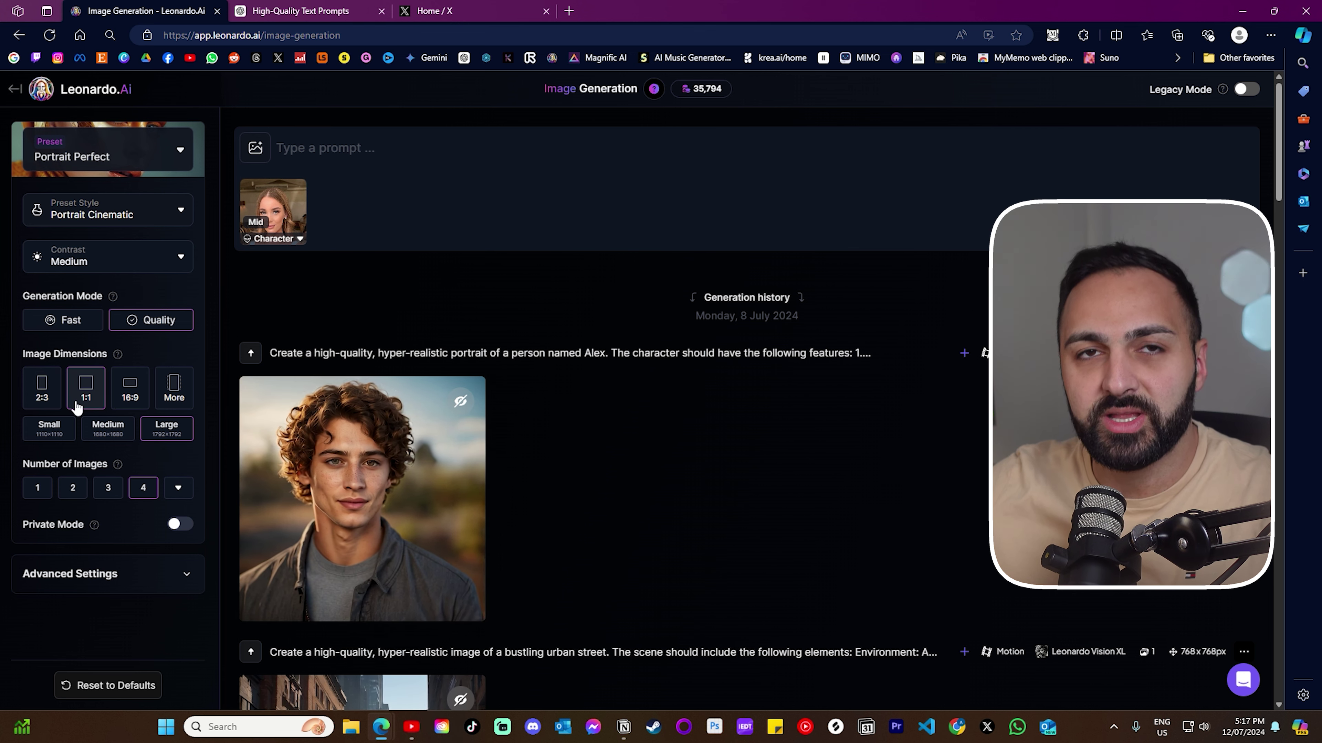
- Check the advanced settings (Quality, 1:1 Large, four images, PhotoReal), then return to the ChatGPT prompts
scroll(199, 354, down, 3)
click(63, 402)
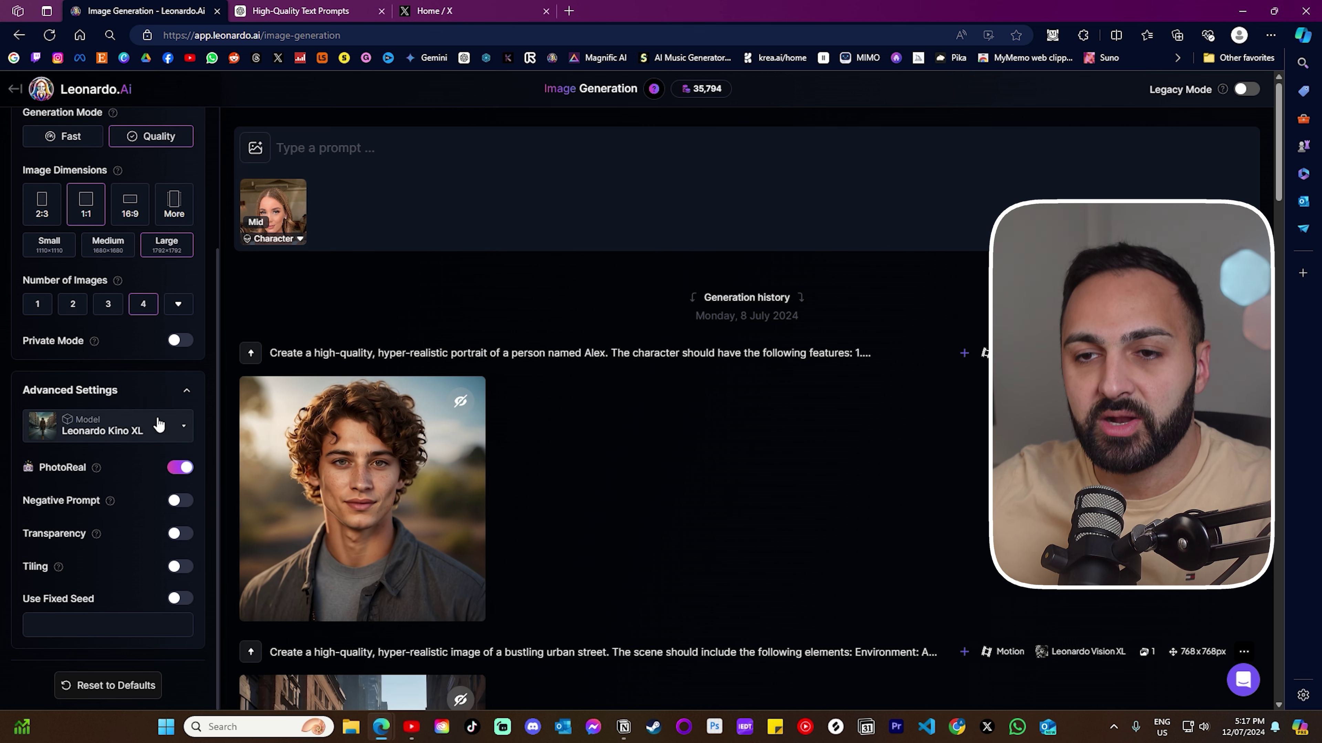
key(ctrl+Tab)
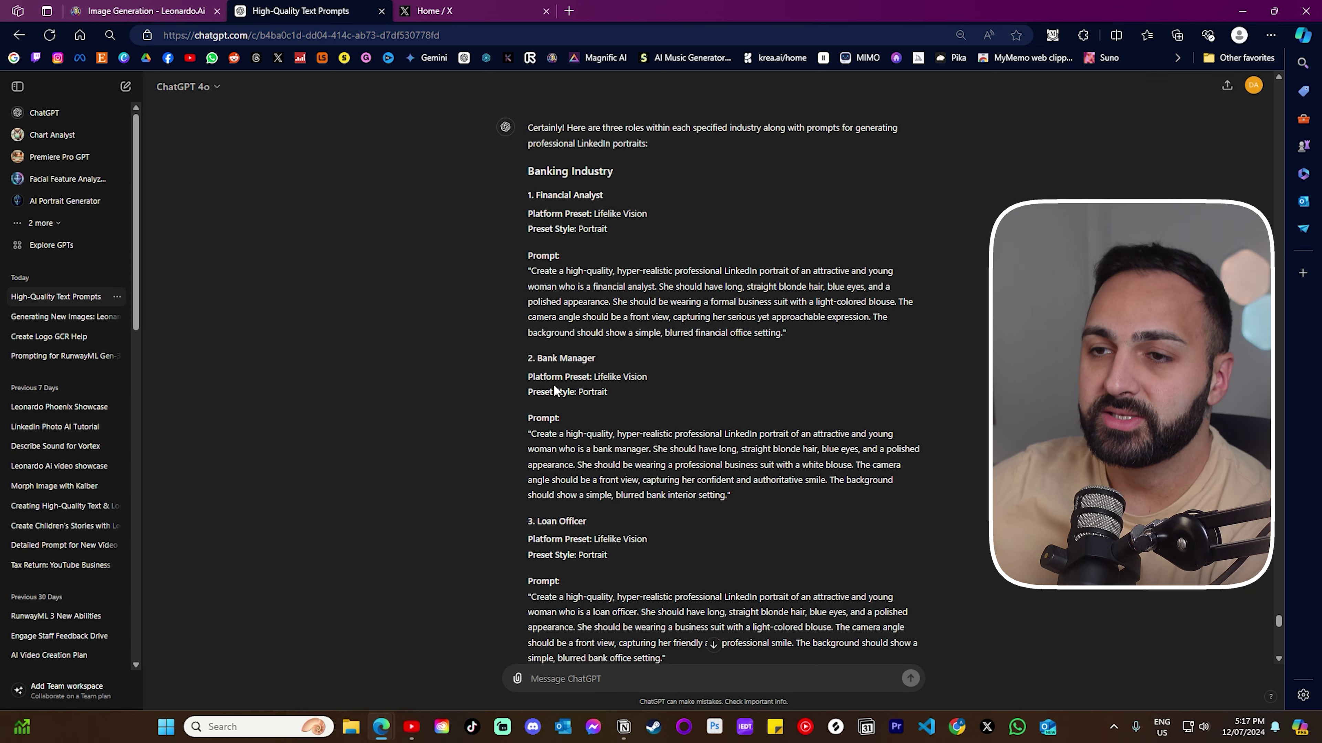
- Paste the Financial Analyst prompt into Leonardo.Ai's image prompt, then view the subscription plans page
drag(530, 270, 788, 336)
key(ctrl+c)
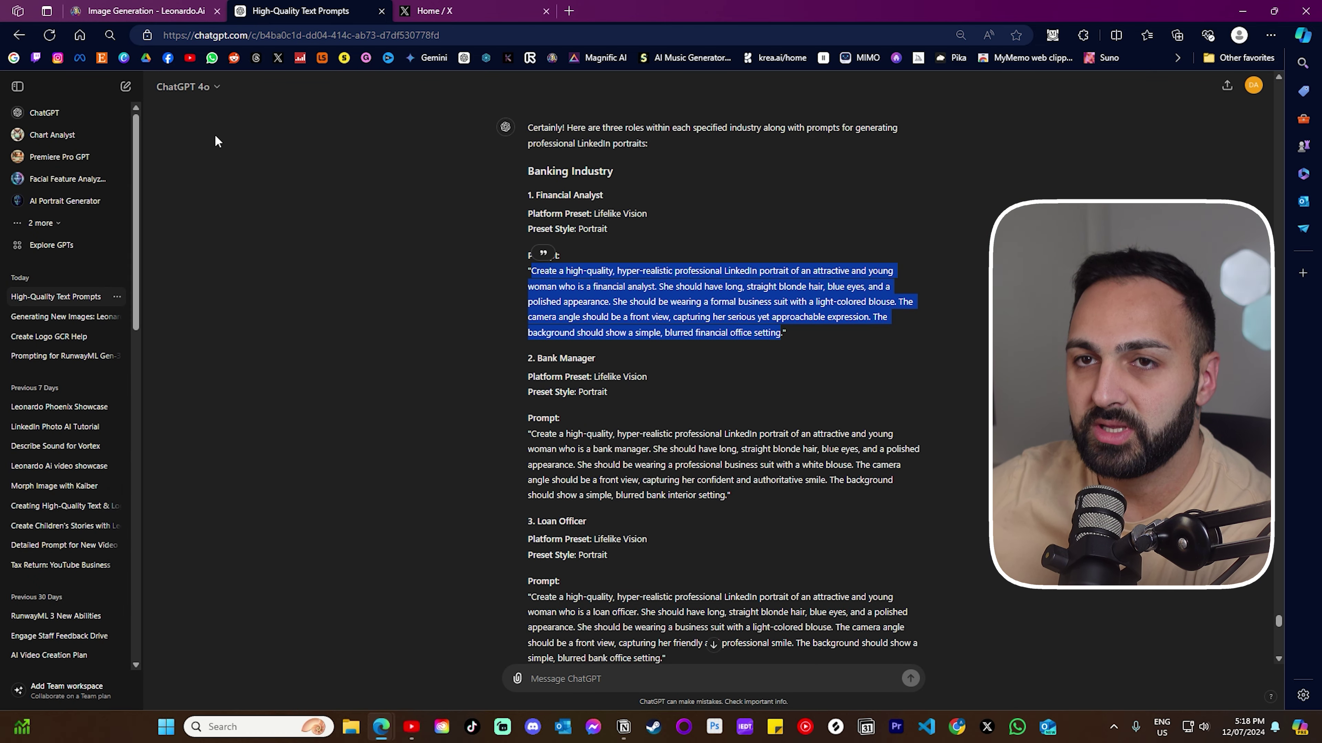
click(154, 8)
click(331, 156)
key(ctrl+v)
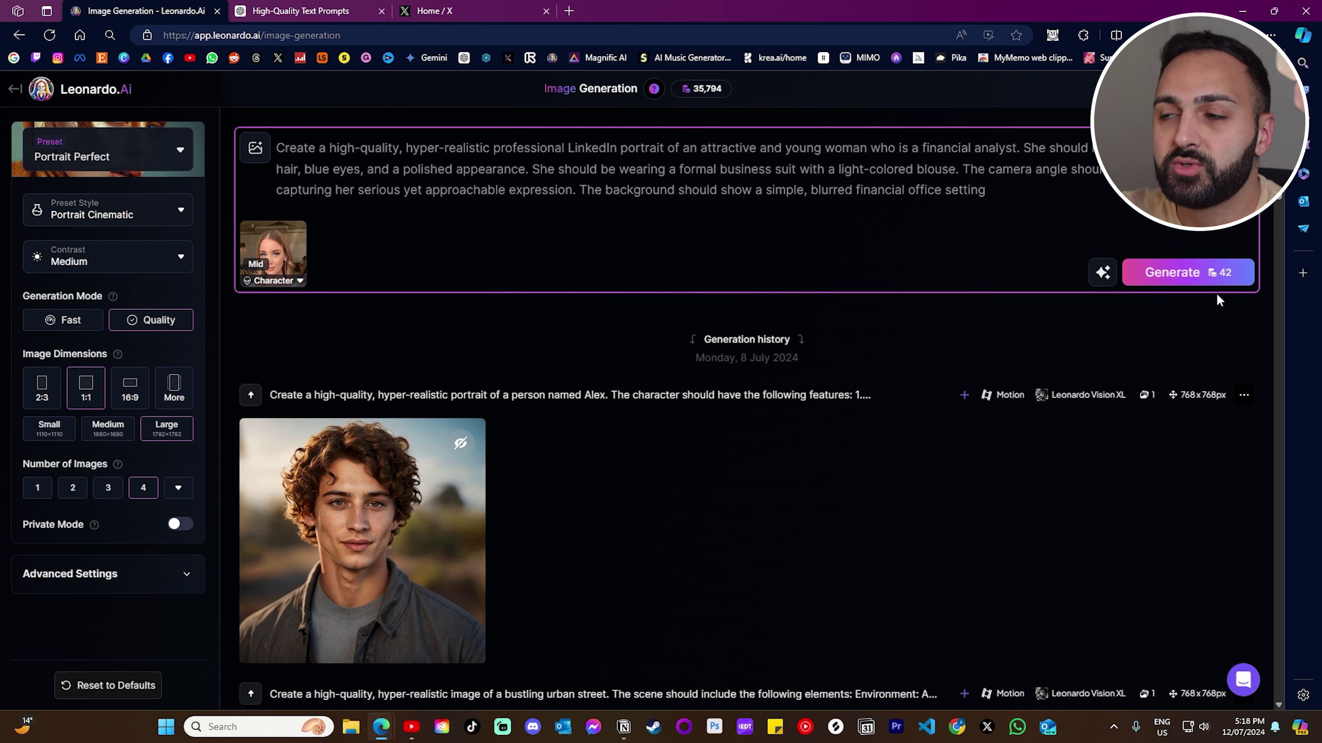
click(701, 88)
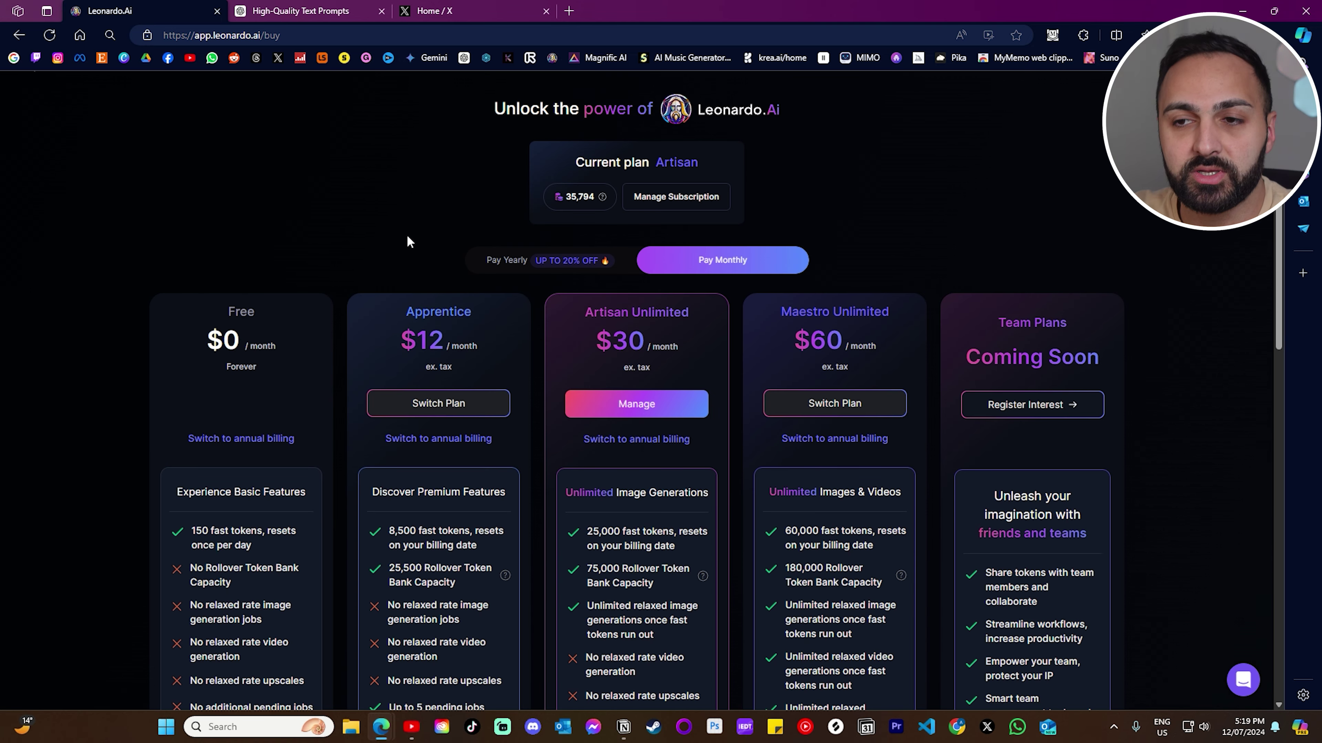
- Scroll the Image Generation gallery to the four new 1792×1792 financial analyst portraits
scroll(399, 245, down, 1)
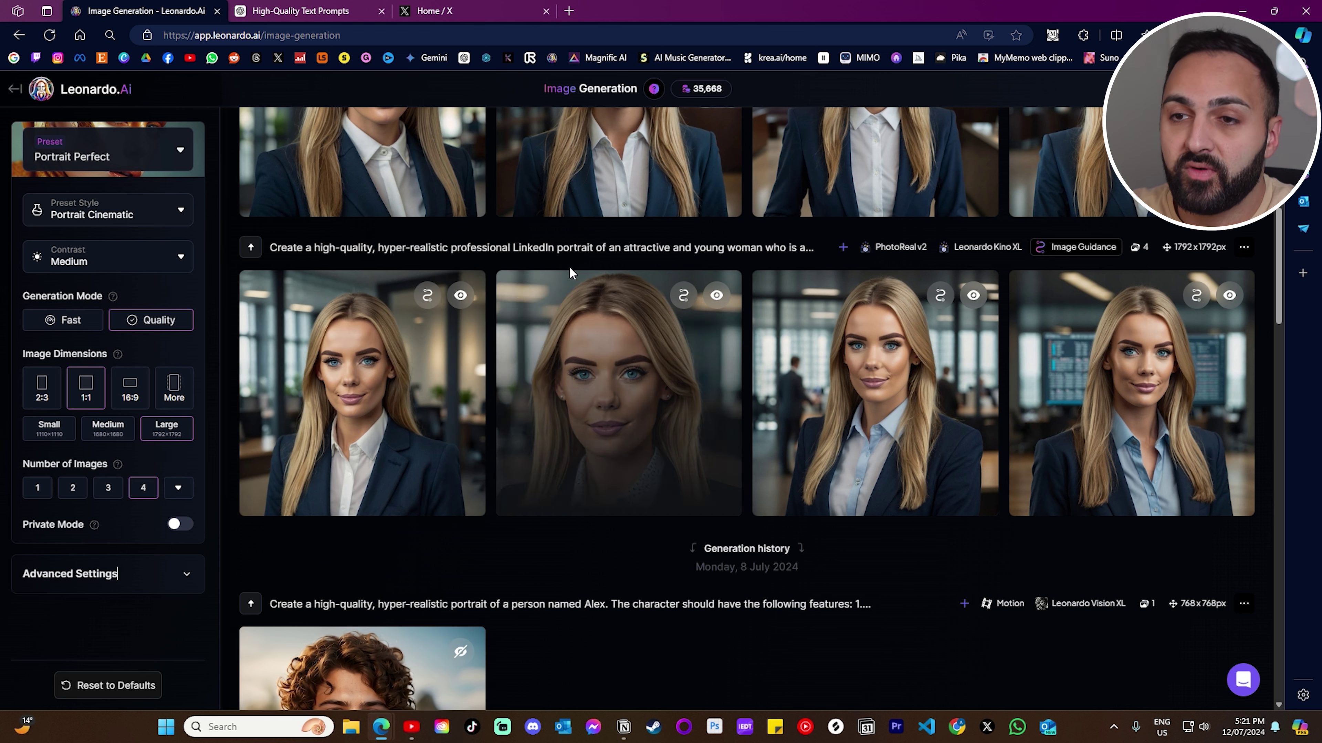
- Page forward and back through the financial analyst portraits at full size
click(339, 382)
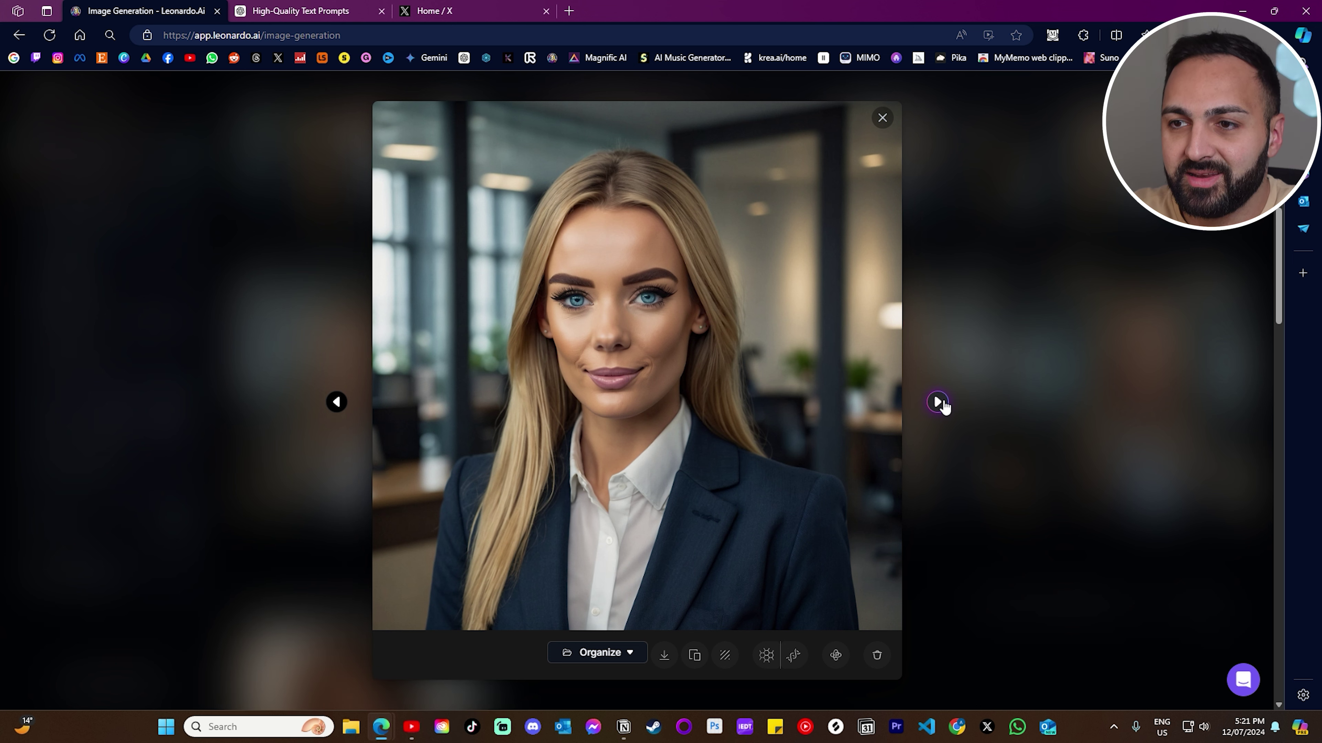
click(938, 402)
click(938, 403)
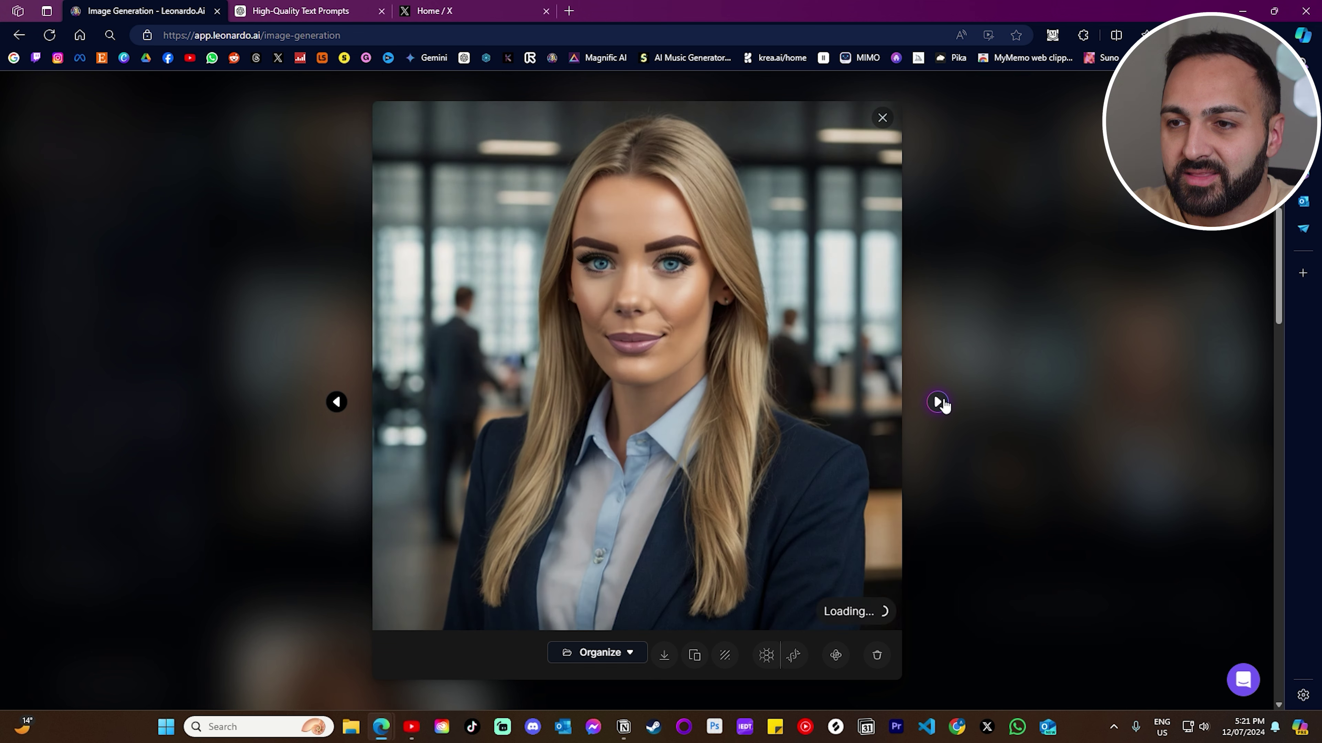
click(337, 403)
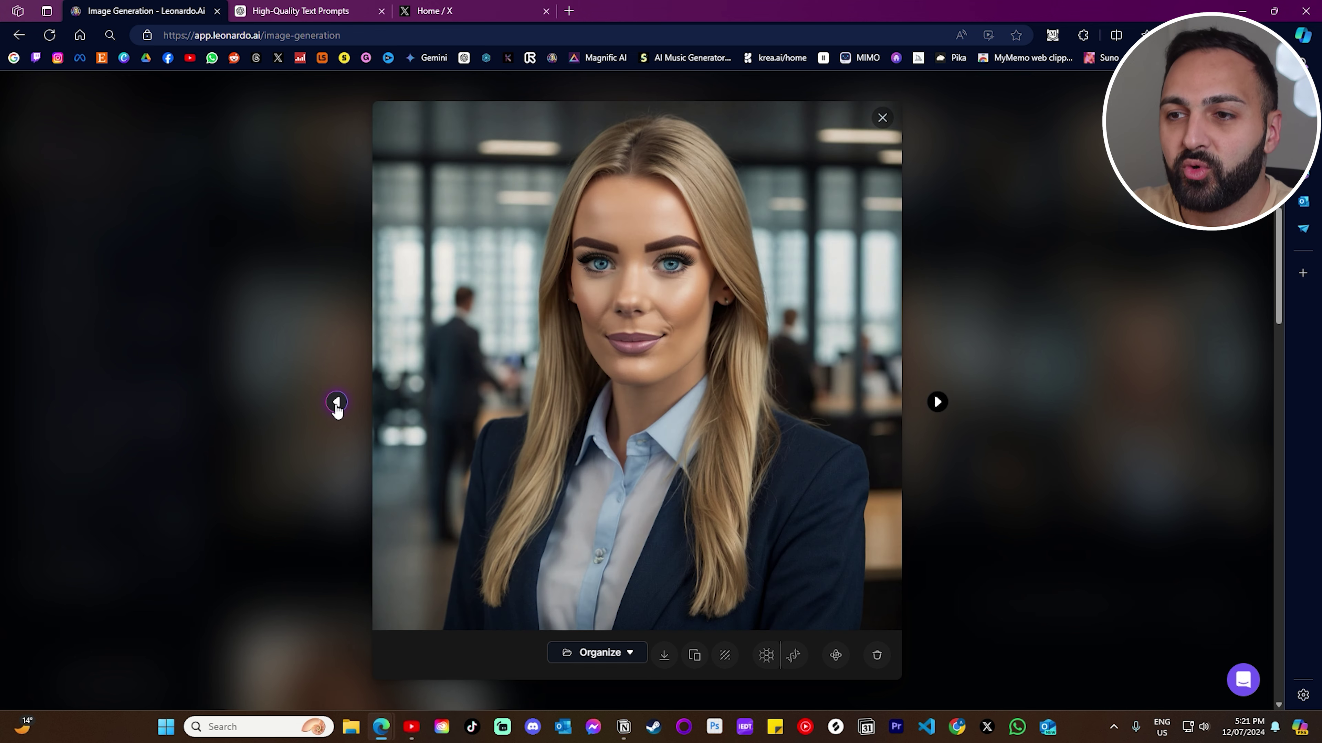
click(336, 402)
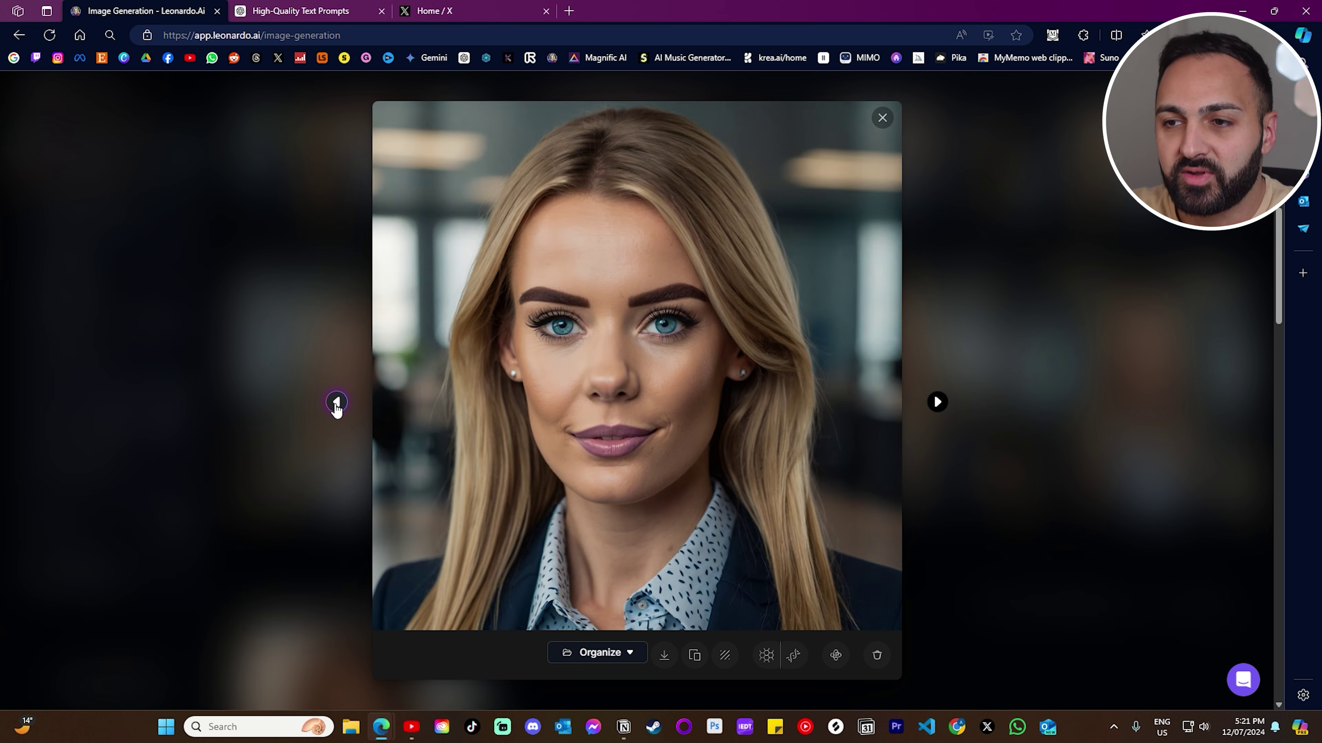
click(336, 403)
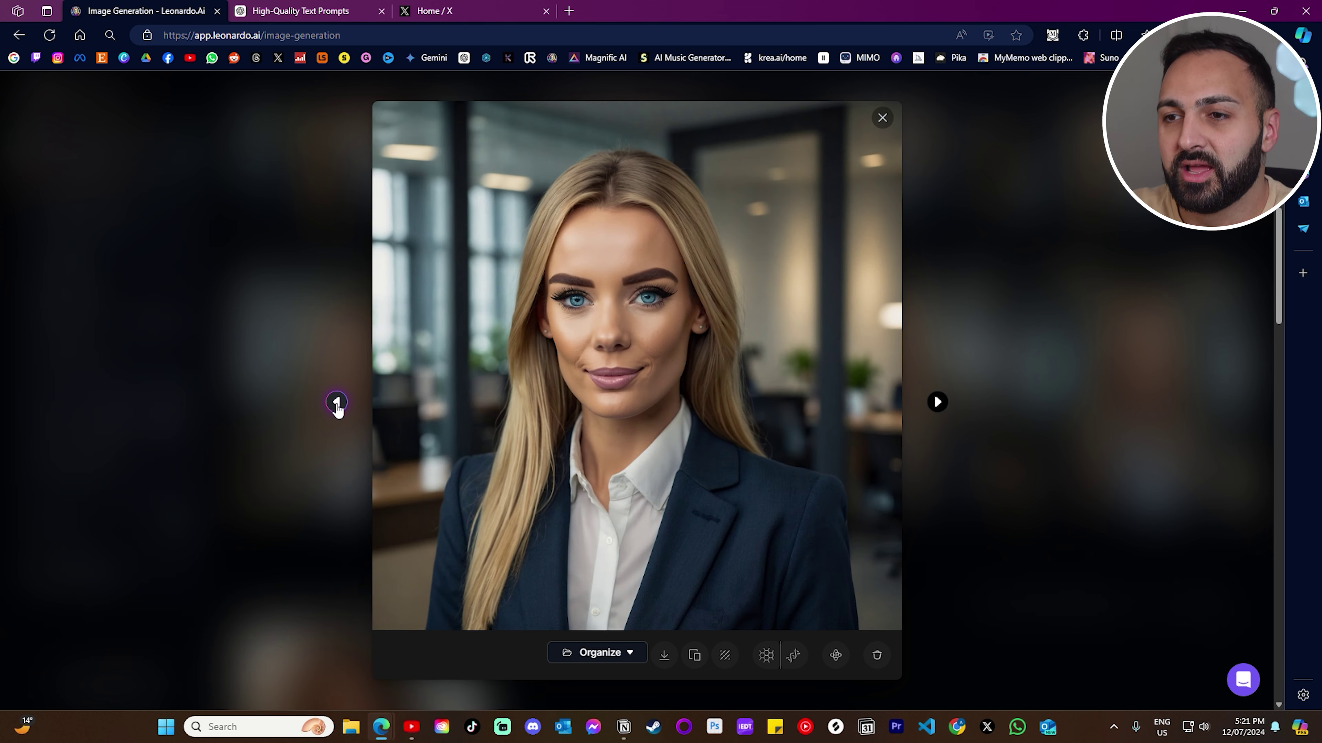
key(Escape)
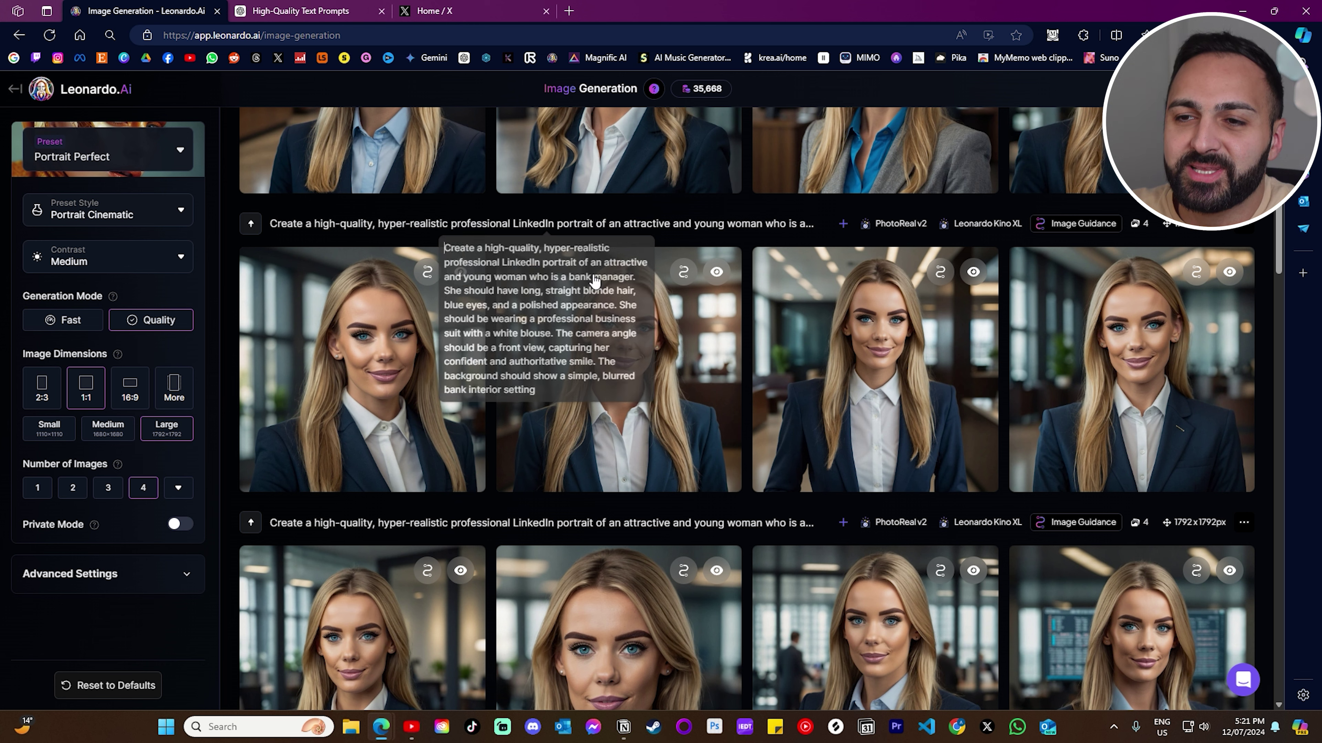
- Browse the next four-portrait set enlarged and return to the gallery
click(369, 354)
click(937, 402)
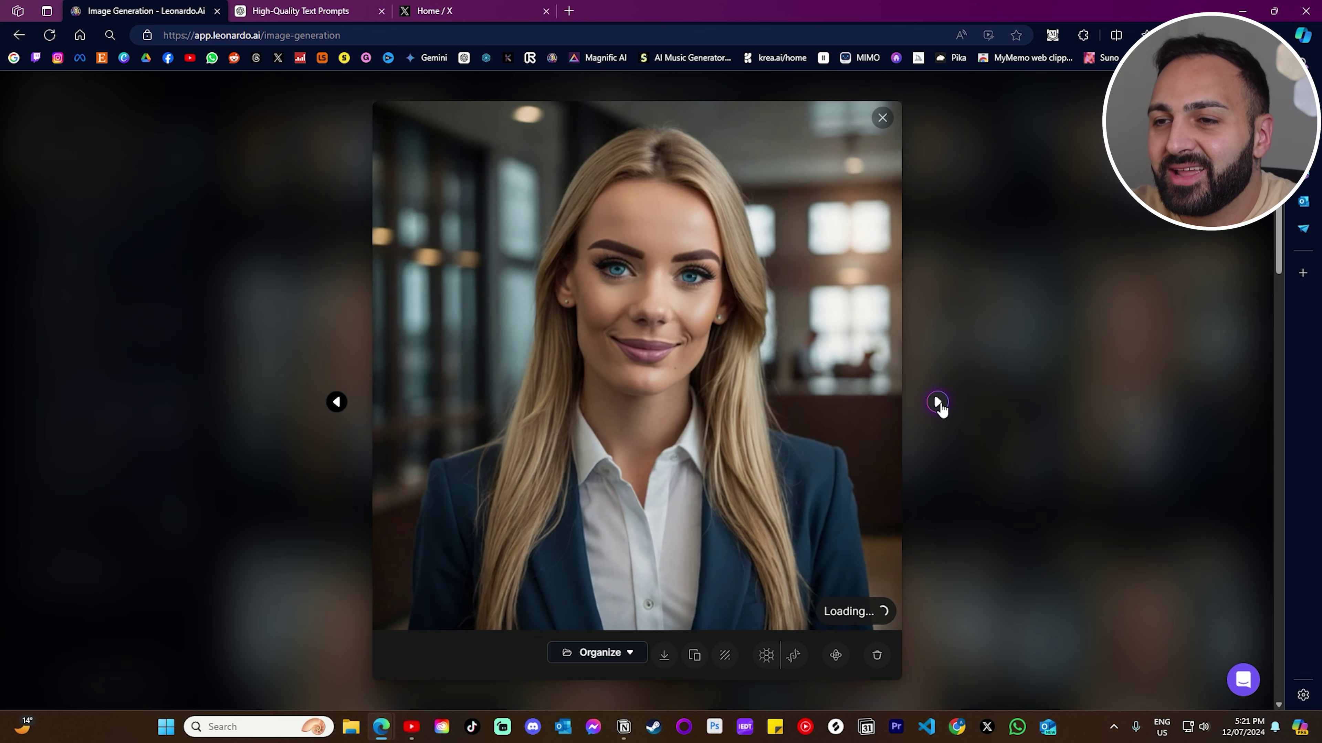
click(938, 403)
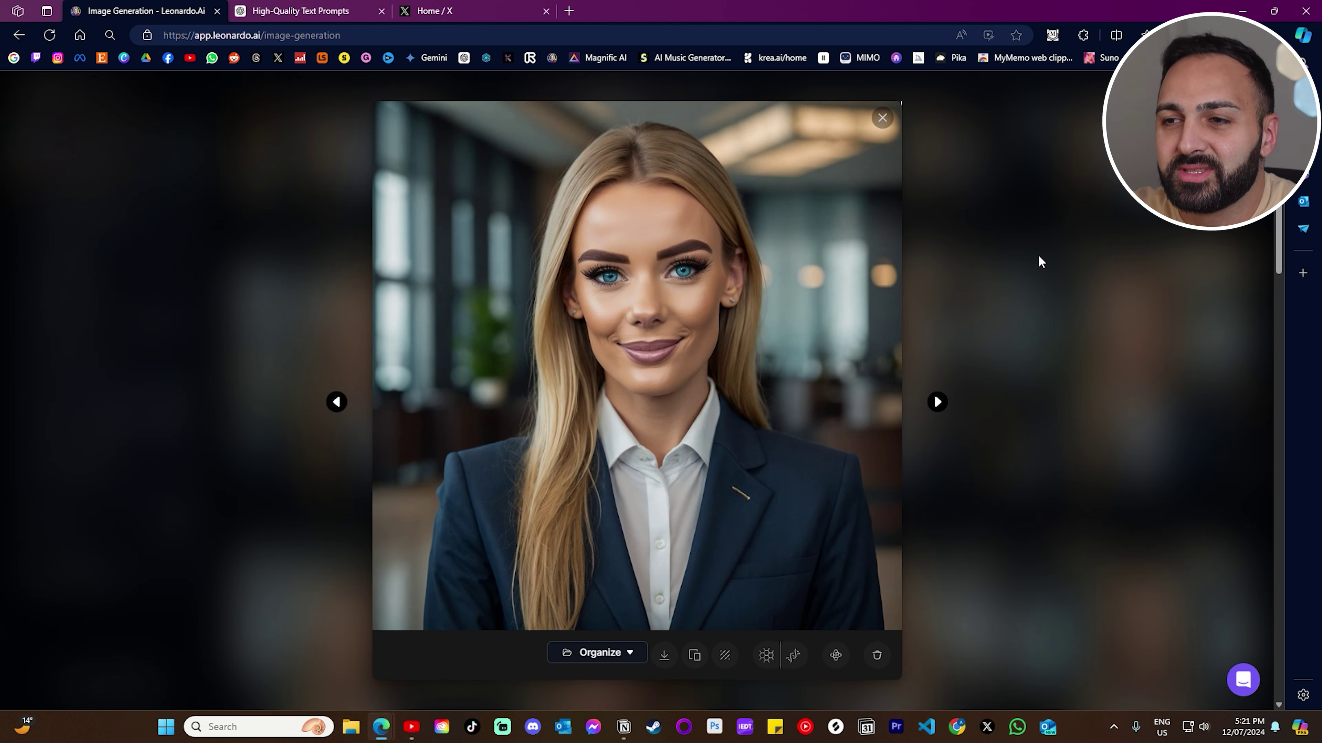
click(1038, 260)
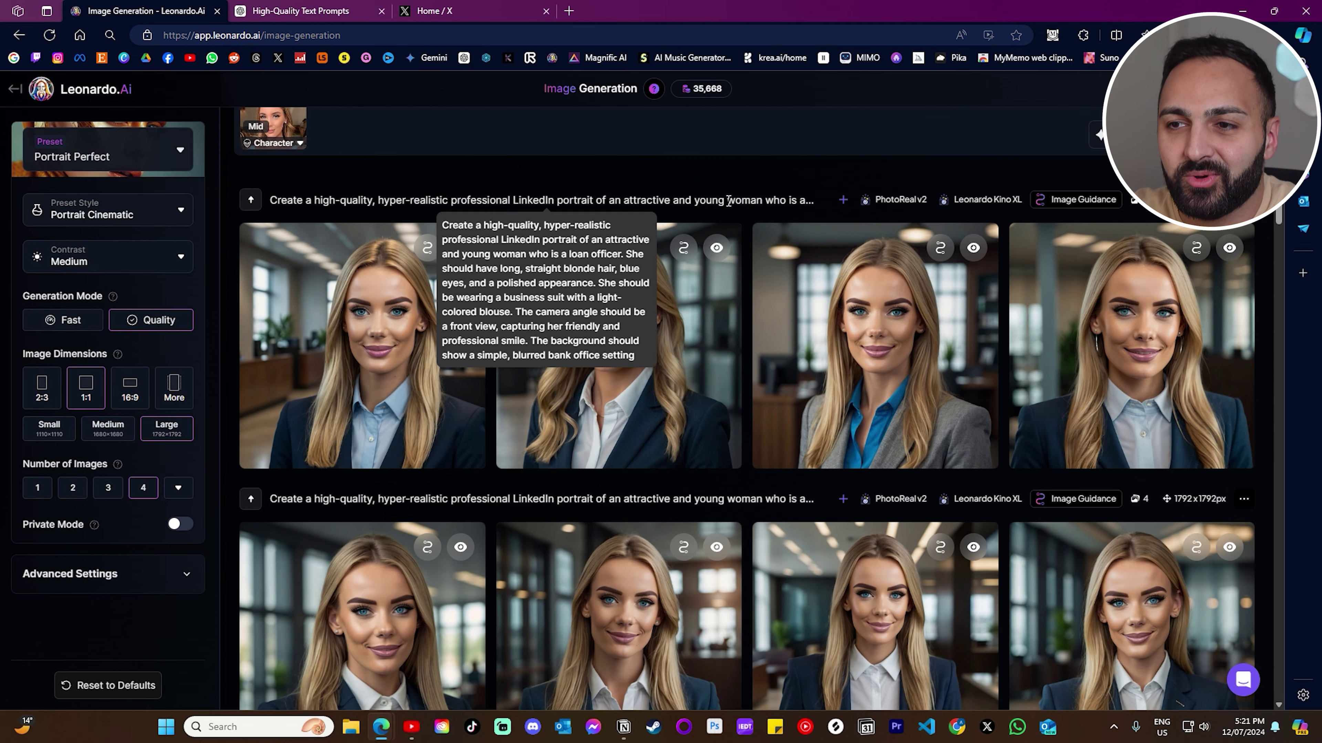
- Step through all four loan officer portraits full size, then scroll on down the gallery
click(396, 323)
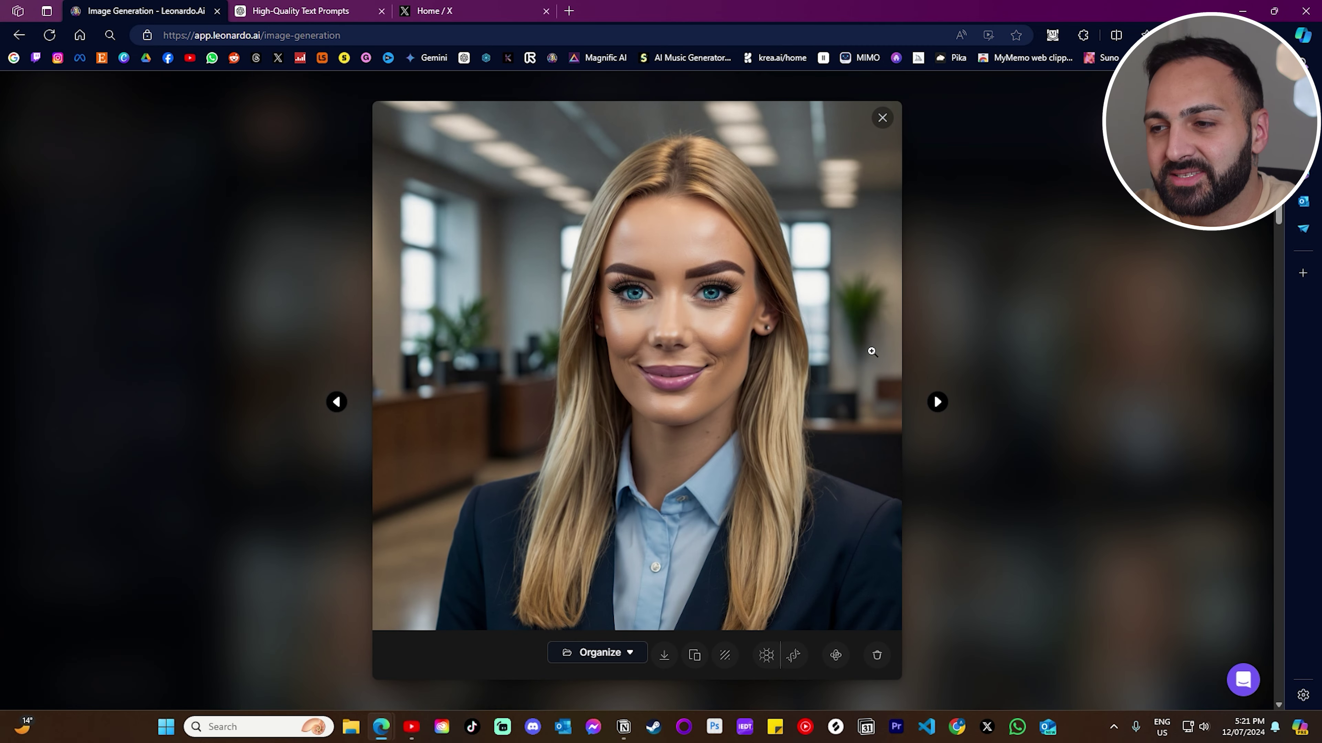
click(945, 409)
click(944, 409)
click(945, 409)
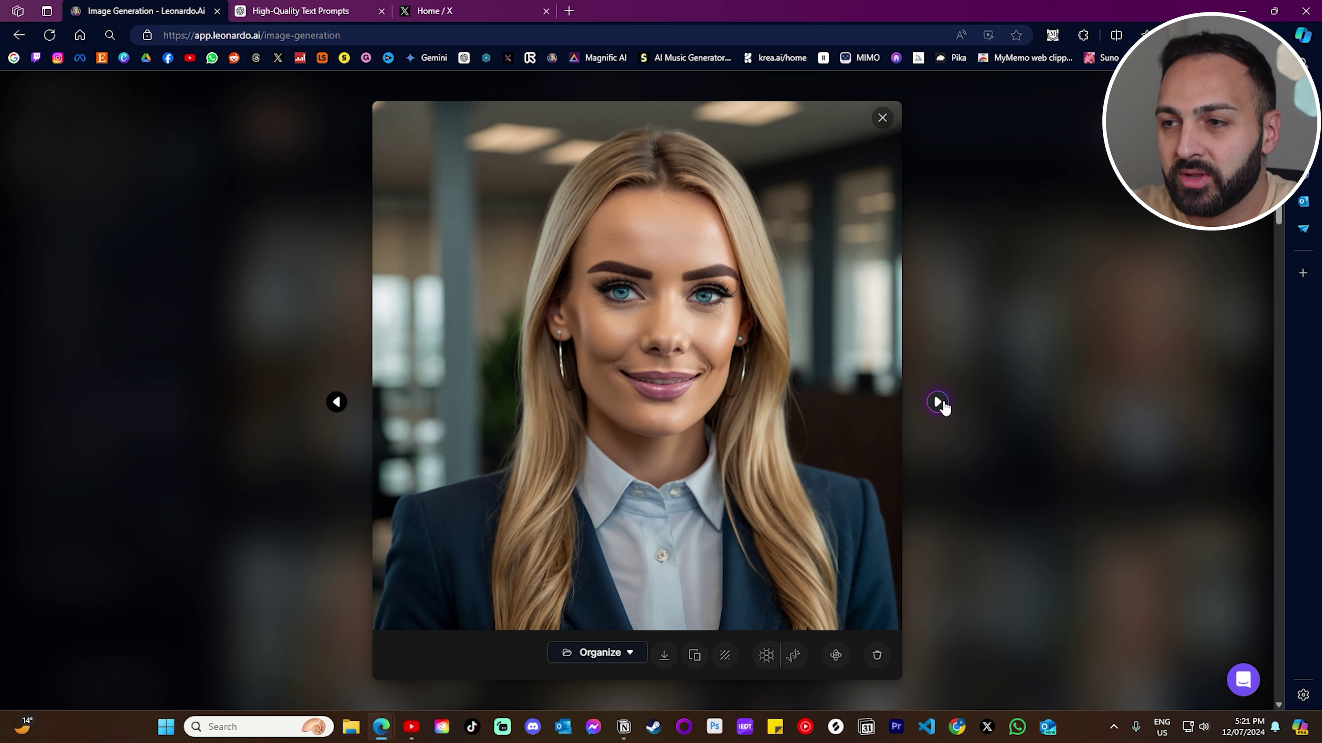
click(992, 243)
scroll(604, 312, down, 3)
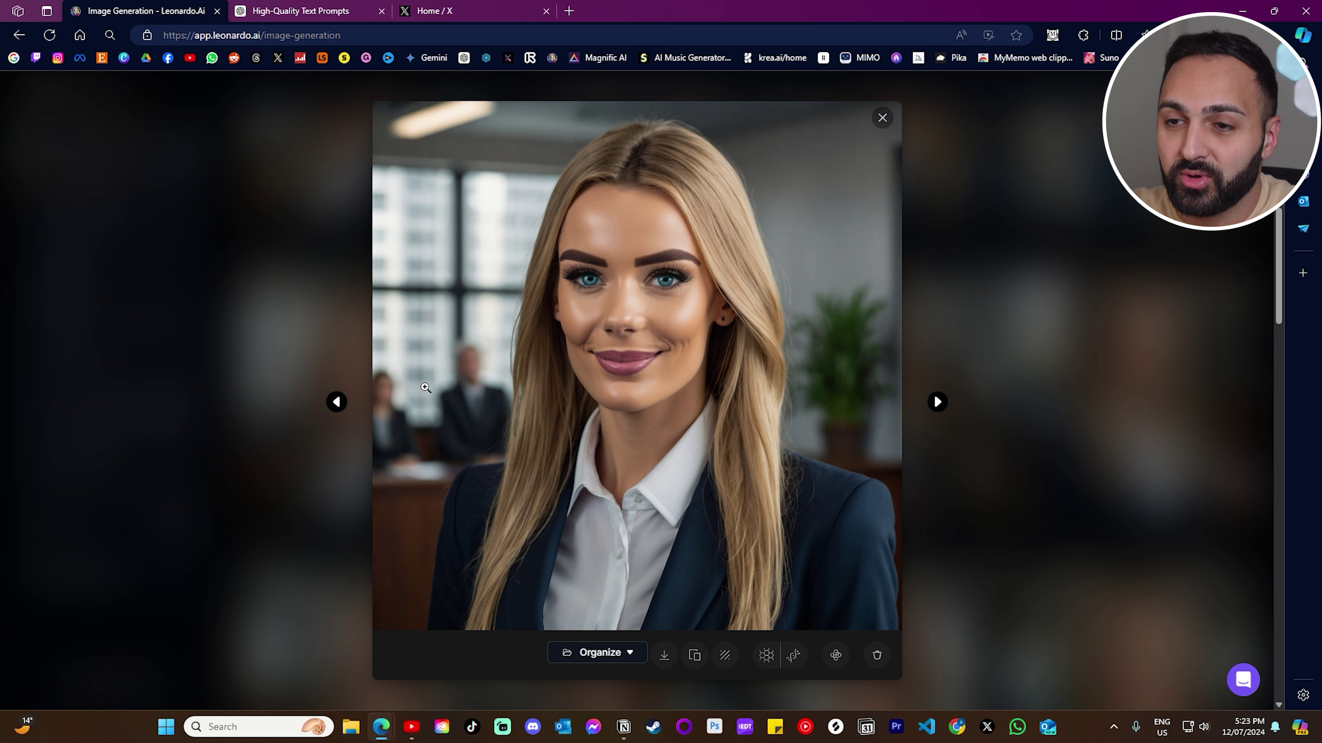
- Browse seven more office portraits in the full-size viewer, then close it
click(939, 406)
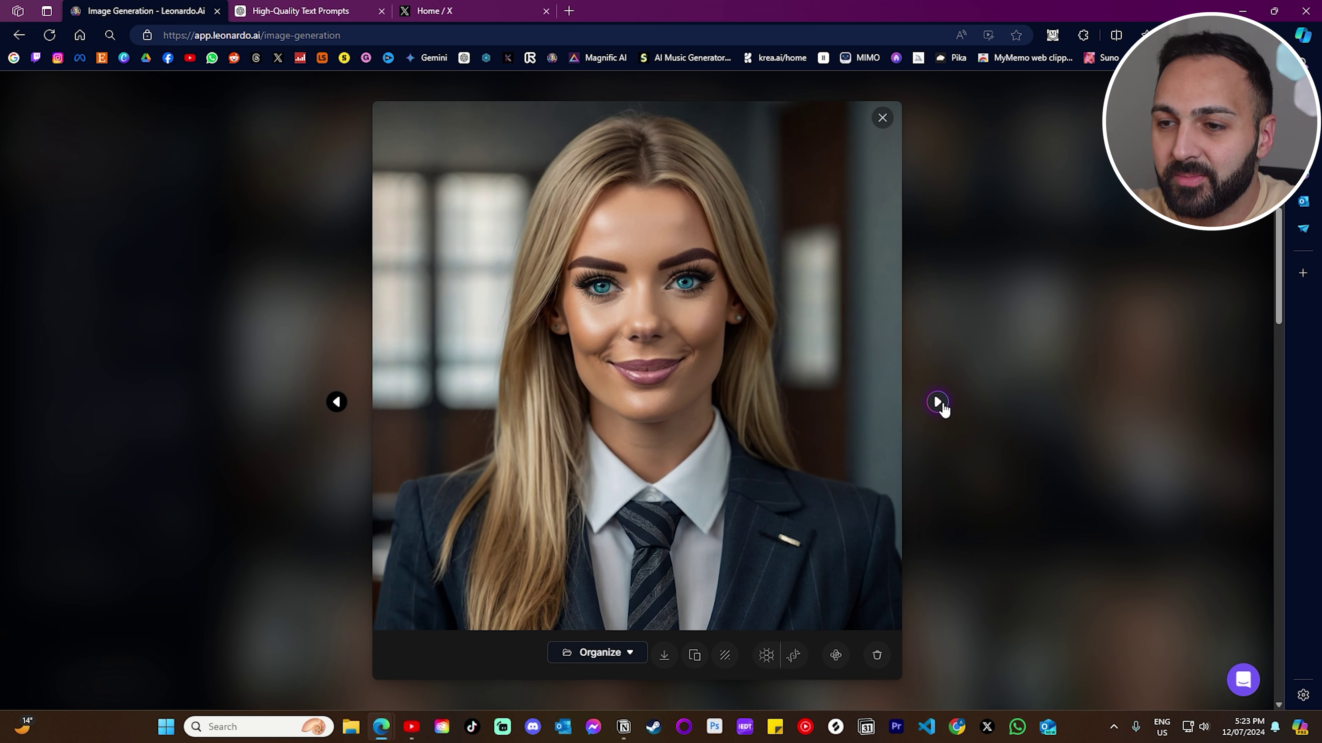
click(939, 406)
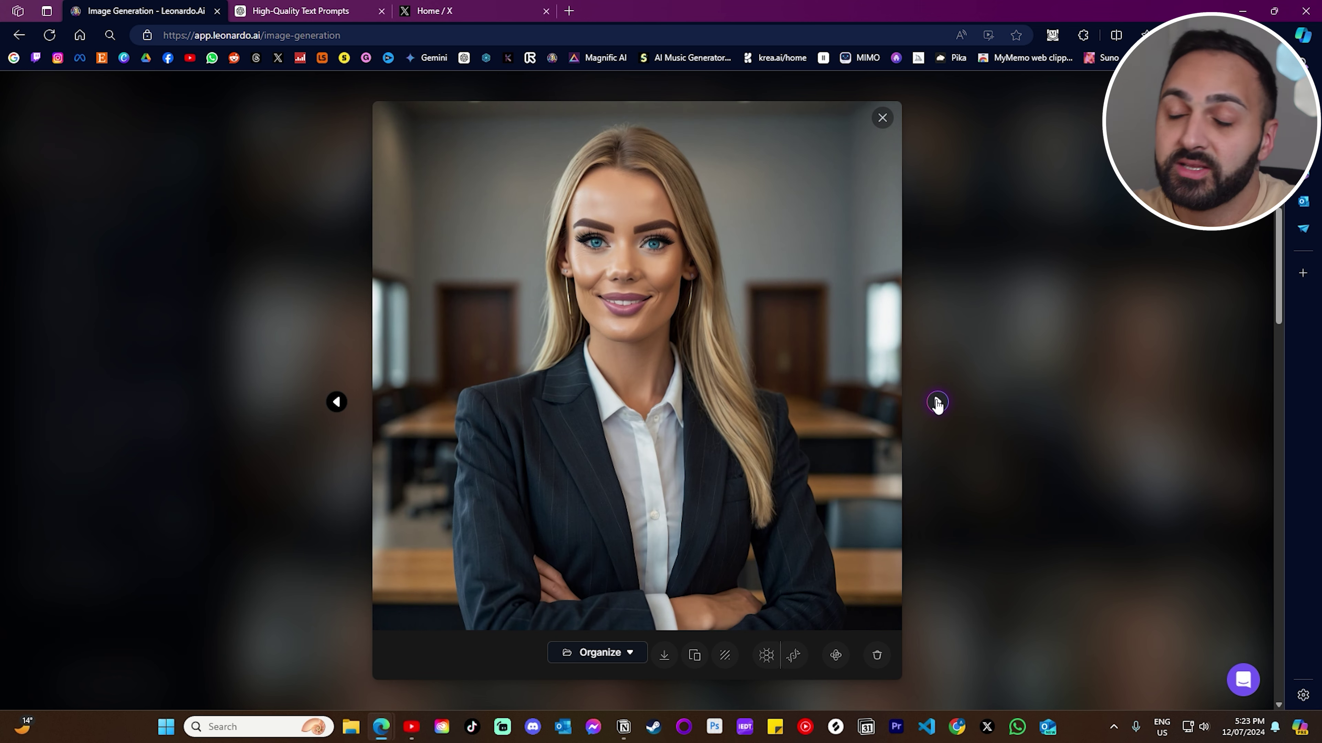
click(936, 403)
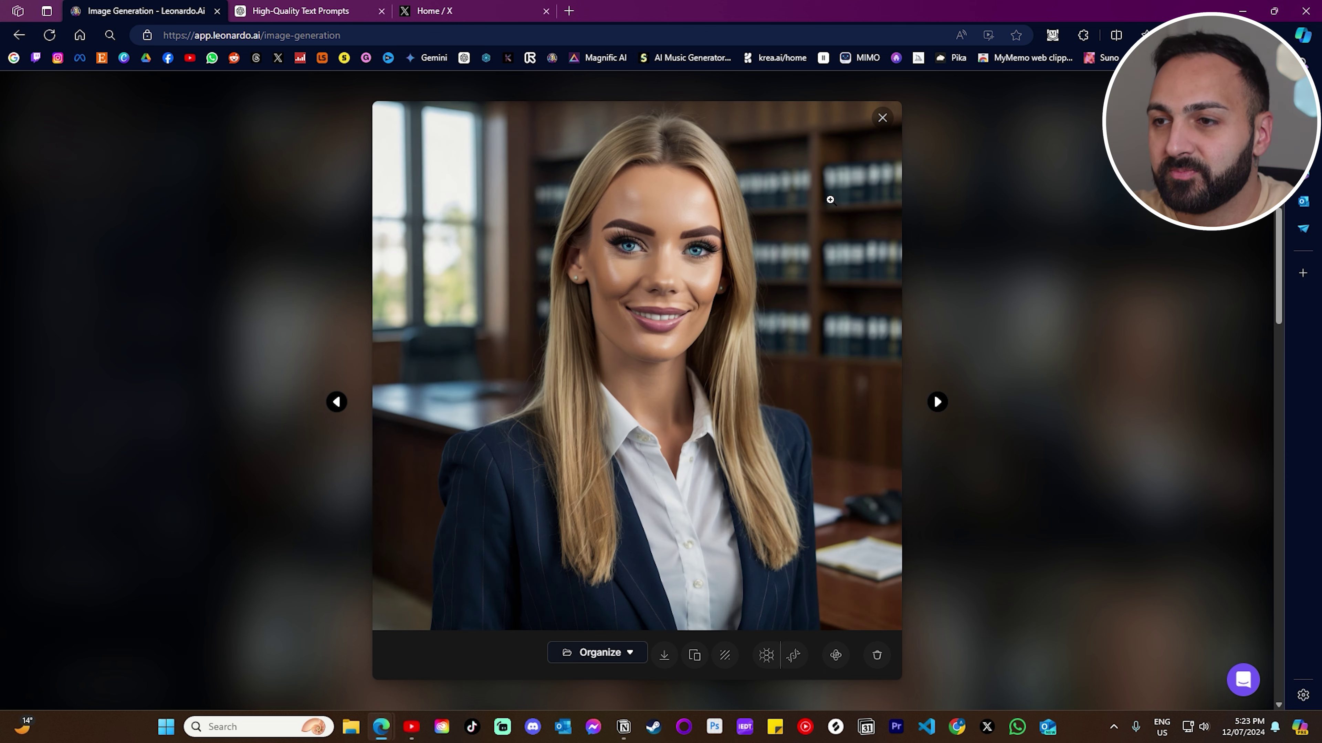
click(937, 402)
click(938, 402)
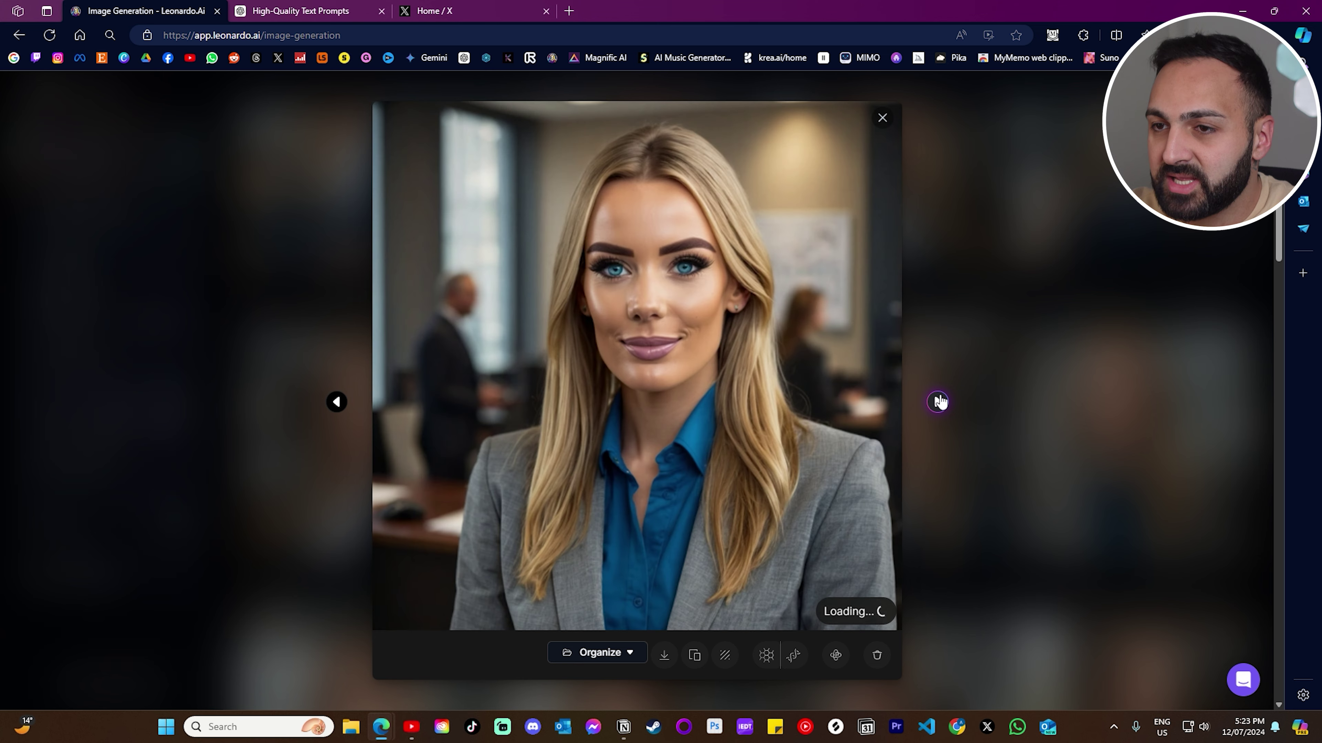
click(937, 402)
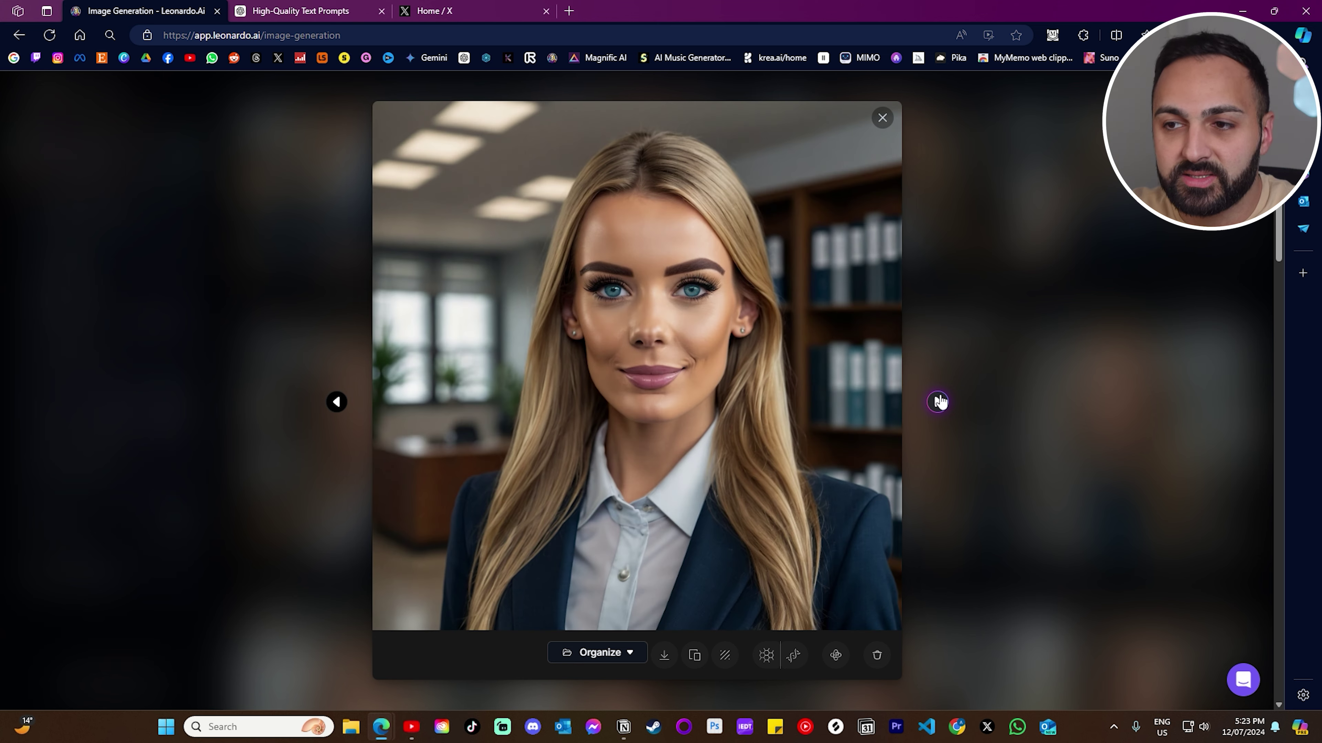
click(937, 402)
click(988, 278)
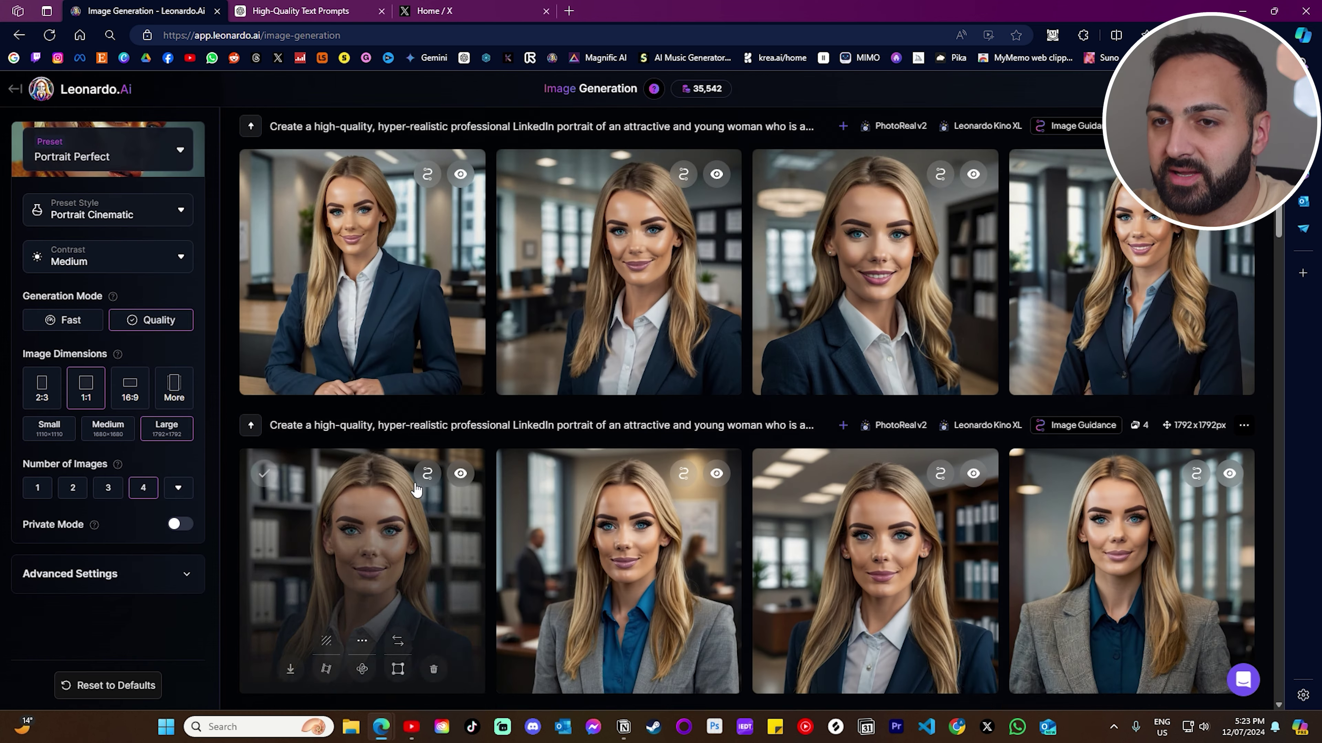
- Open the legal secretary set and view its four portraits enlarged
scroll(417, 489, up, 2)
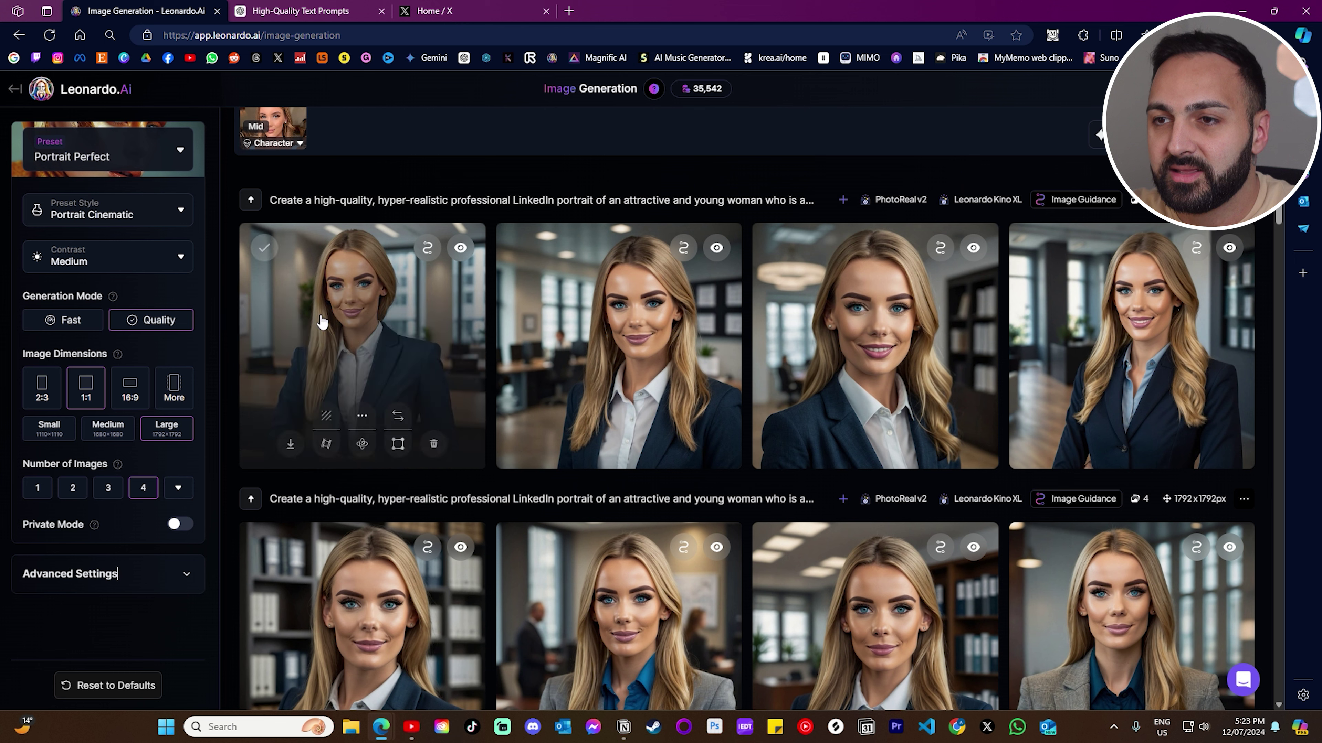
click(364, 291)
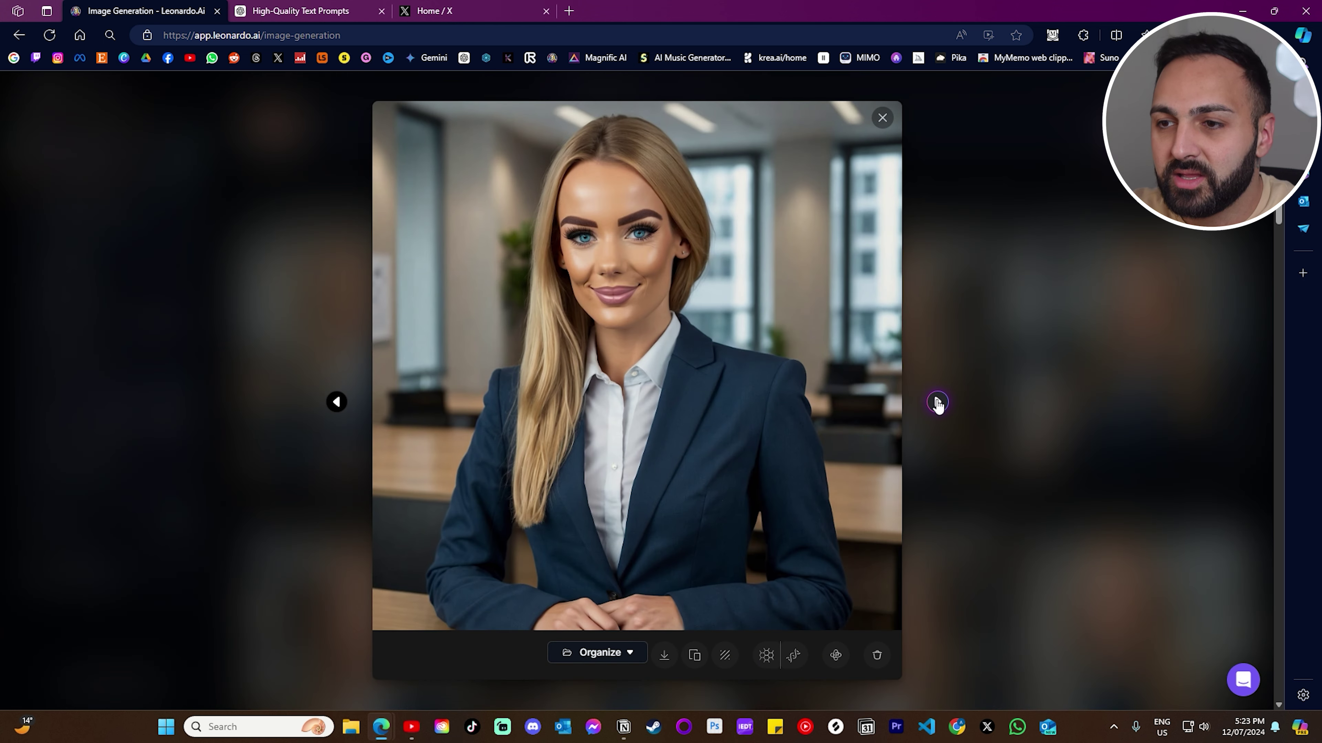
click(937, 402)
click(938, 402)
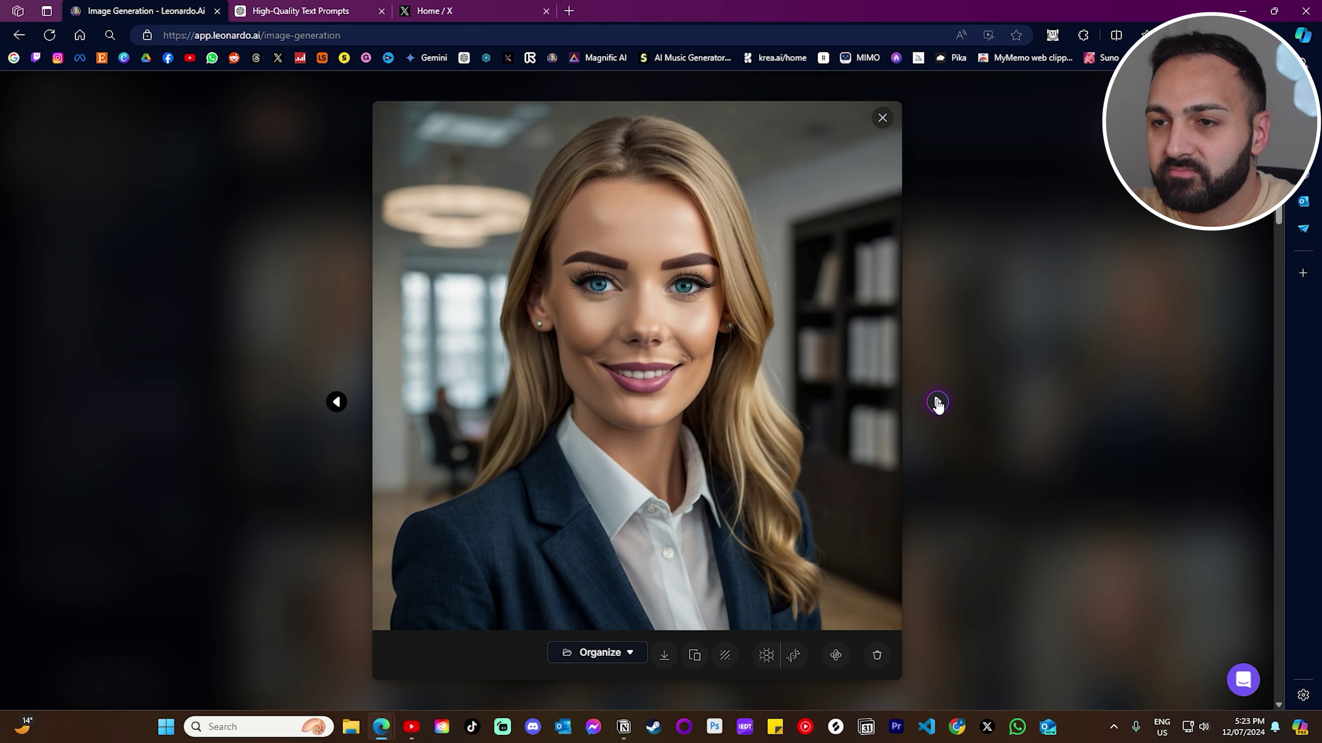
click(936, 403)
click(1076, 275)
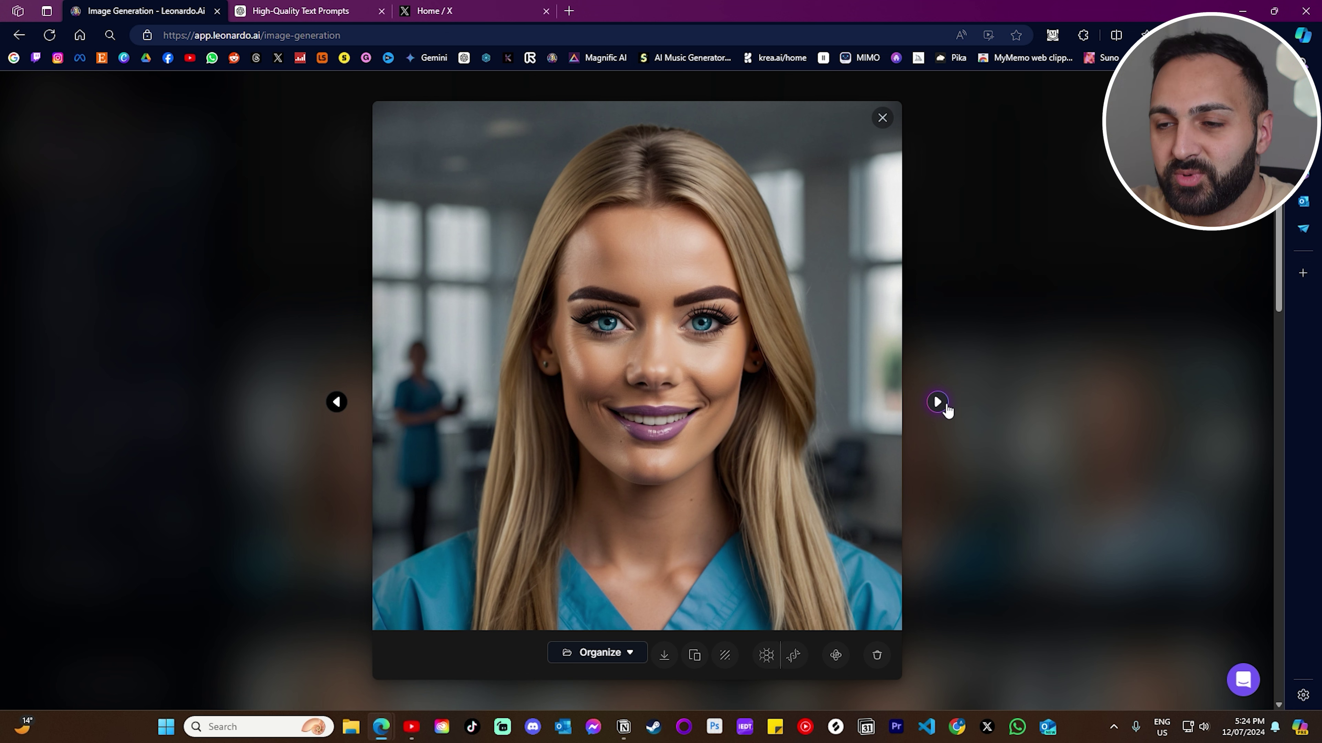
- Step through eleven nurse, doctor and office portraits one at a time in the full-size viewer
click(937, 402)
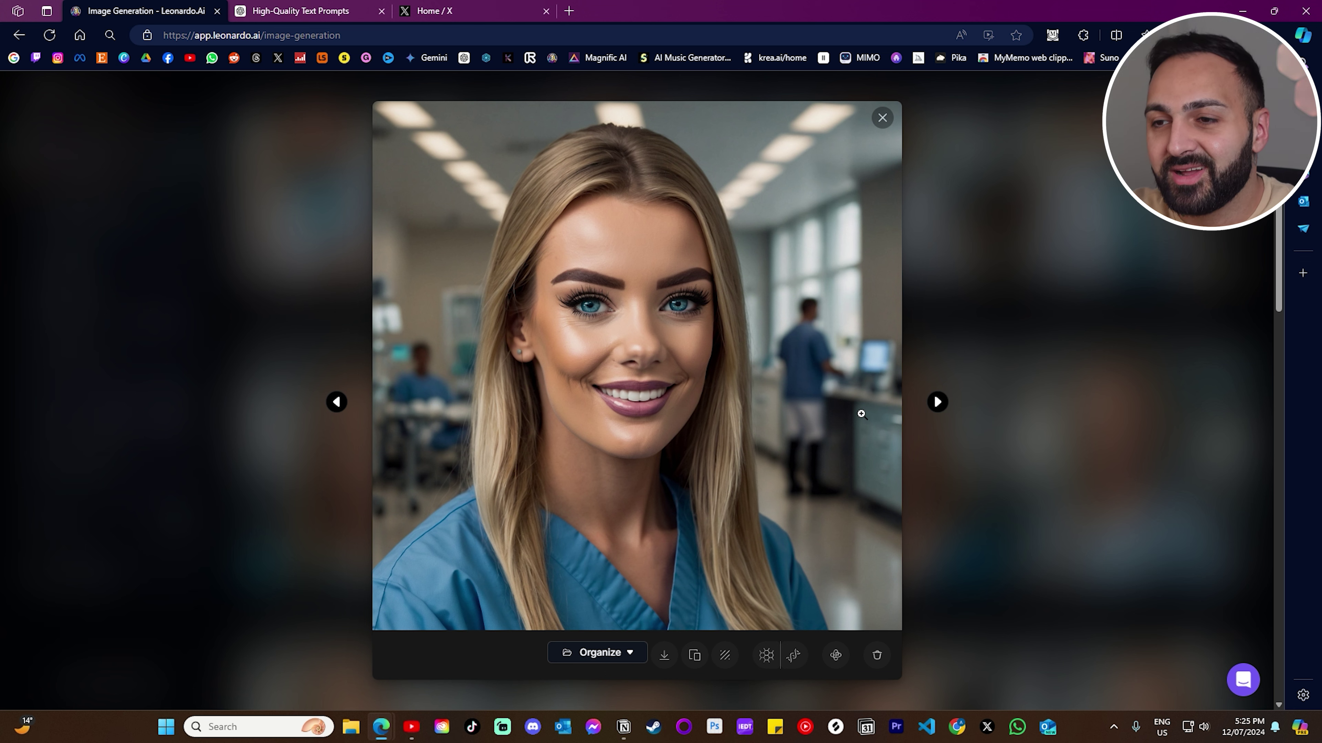
click(937, 403)
click(938, 404)
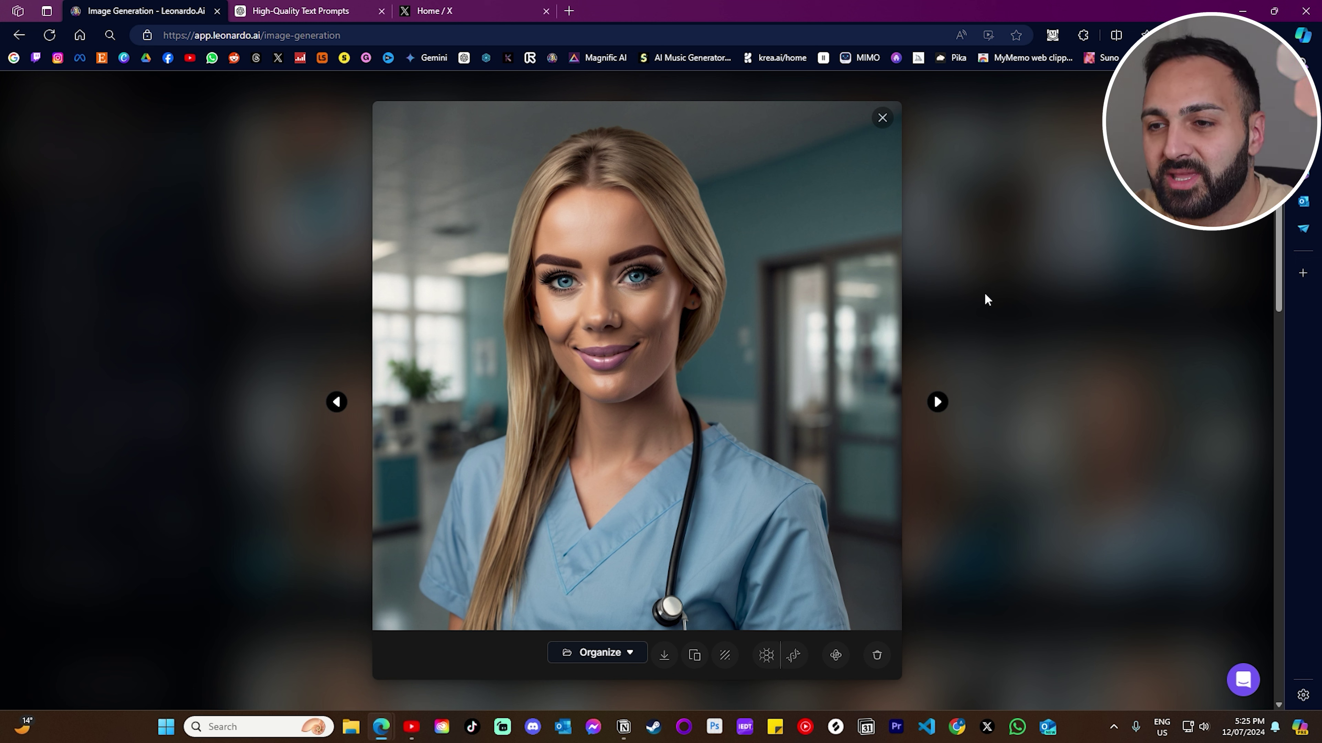
click(937, 403)
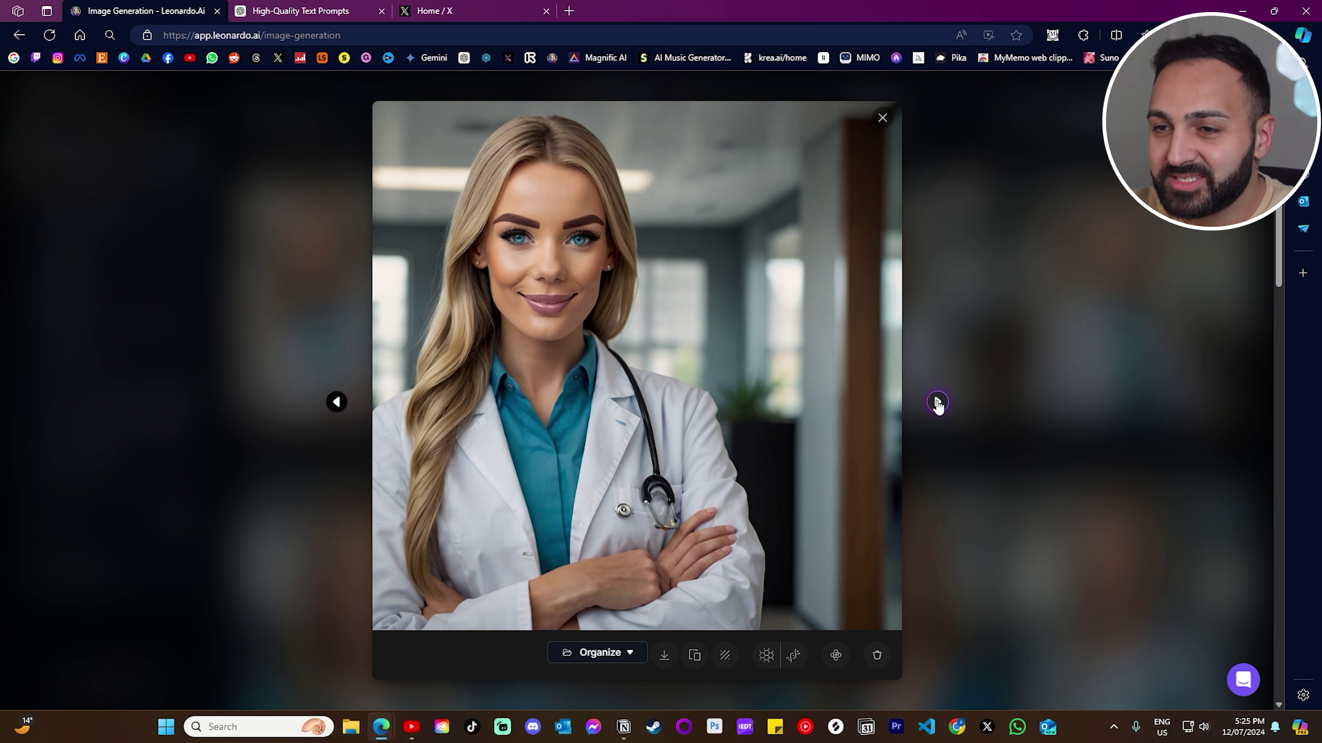
click(937, 403)
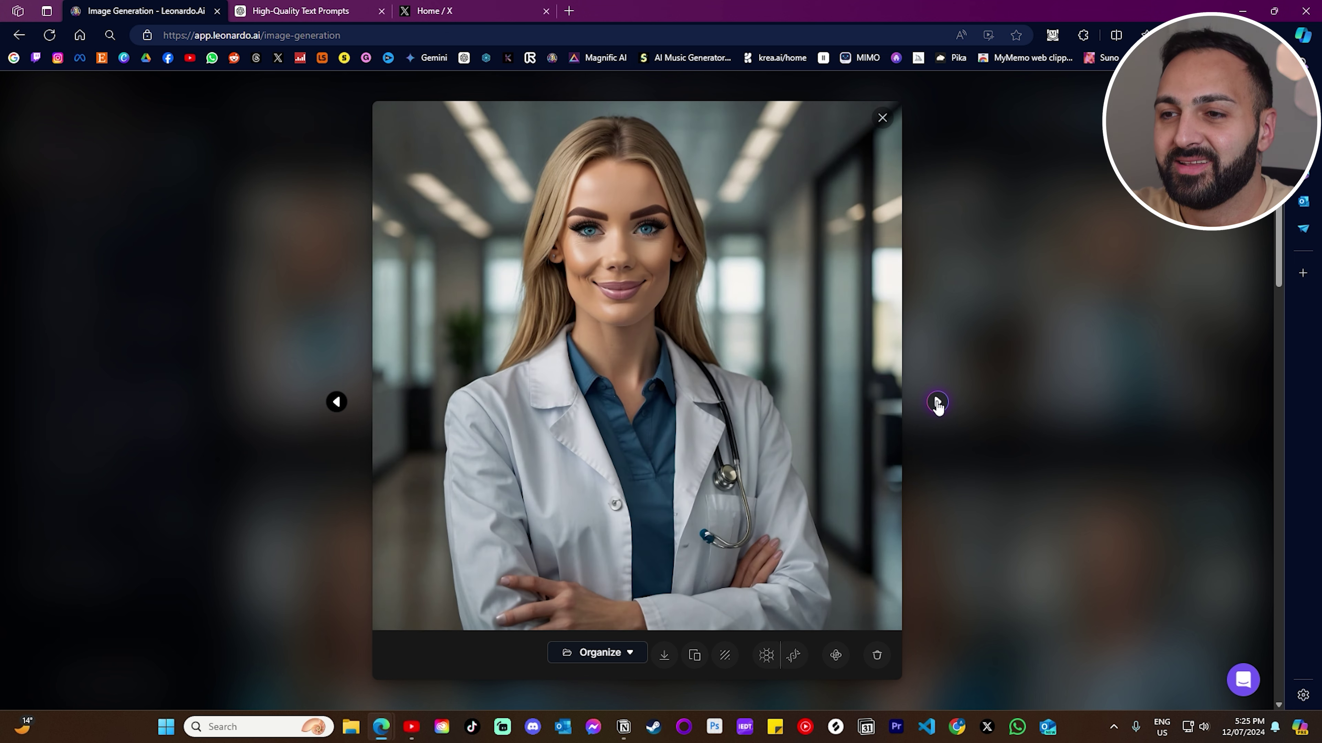
click(937, 403)
click(937, 403)
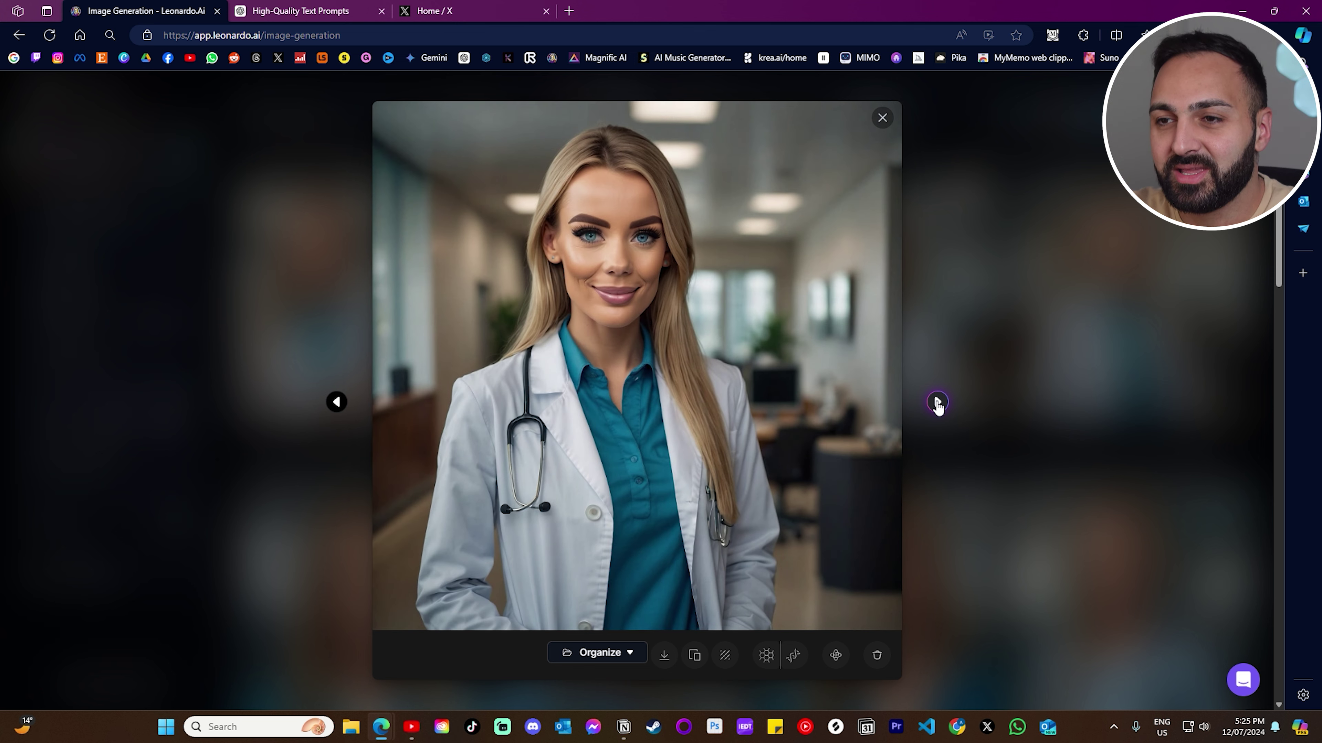
click(937, 403)
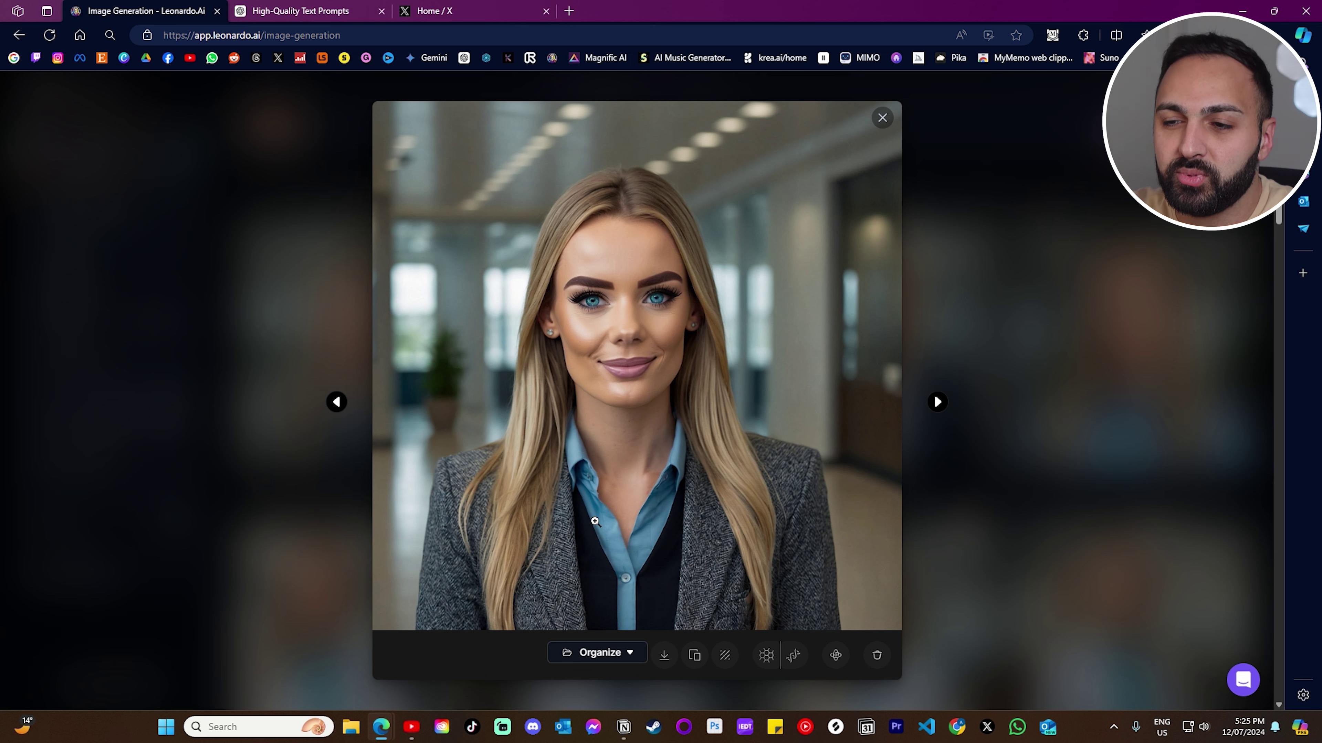
click(938, 403)
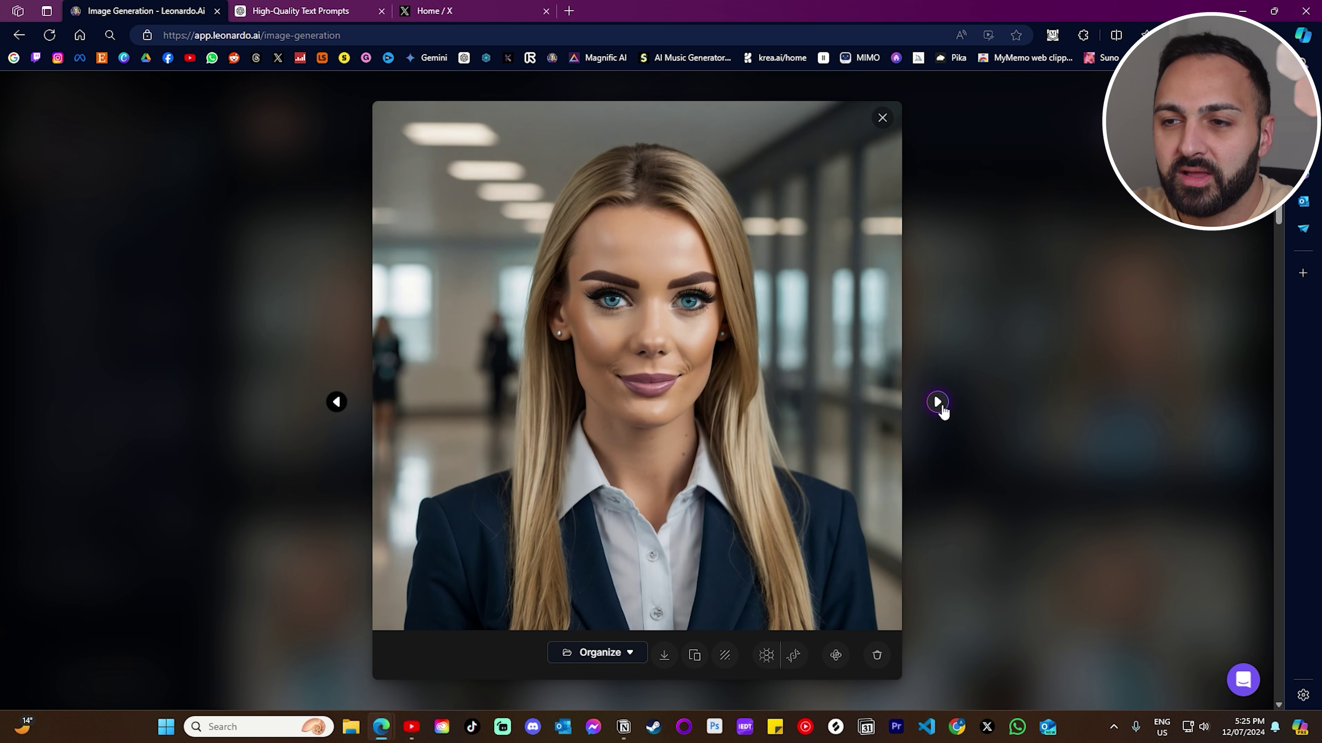
click(941, 406)
click(938, 404)
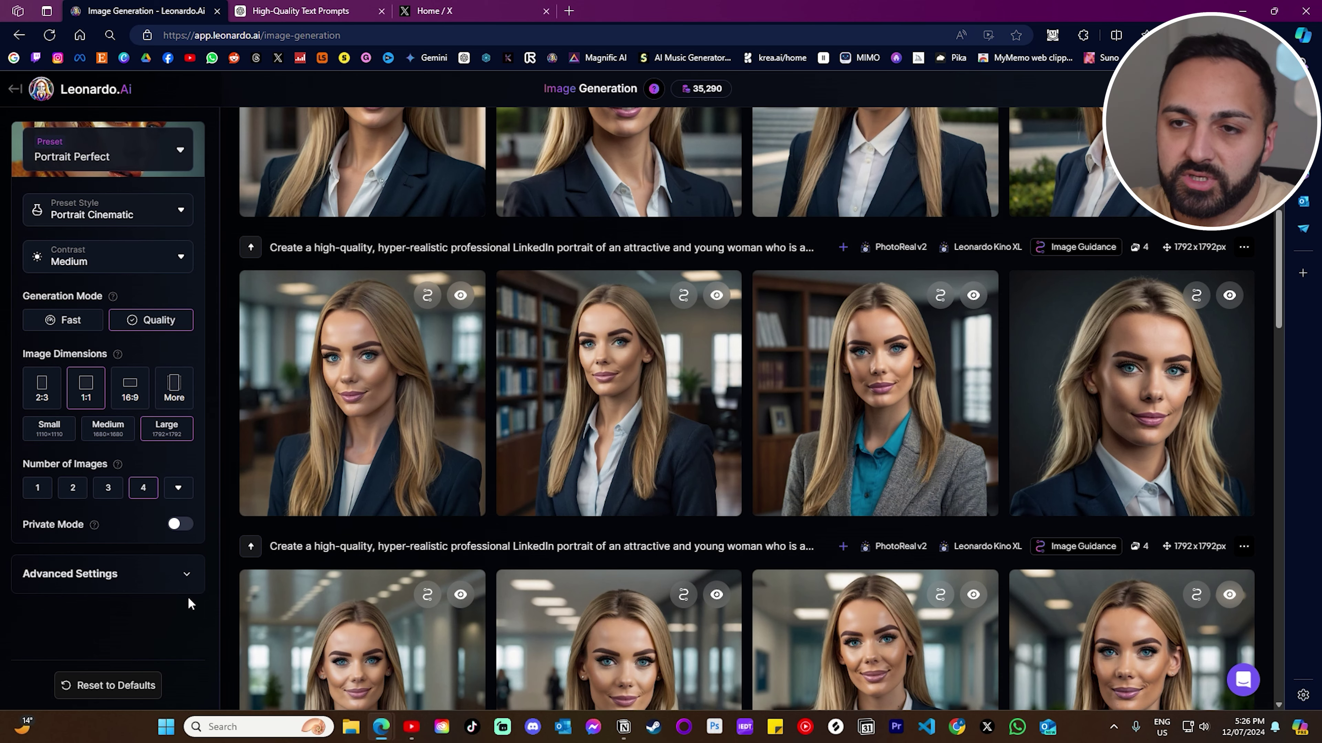
- View the four portraits of the first row enlarged, then close the viewer
click(362, 373)
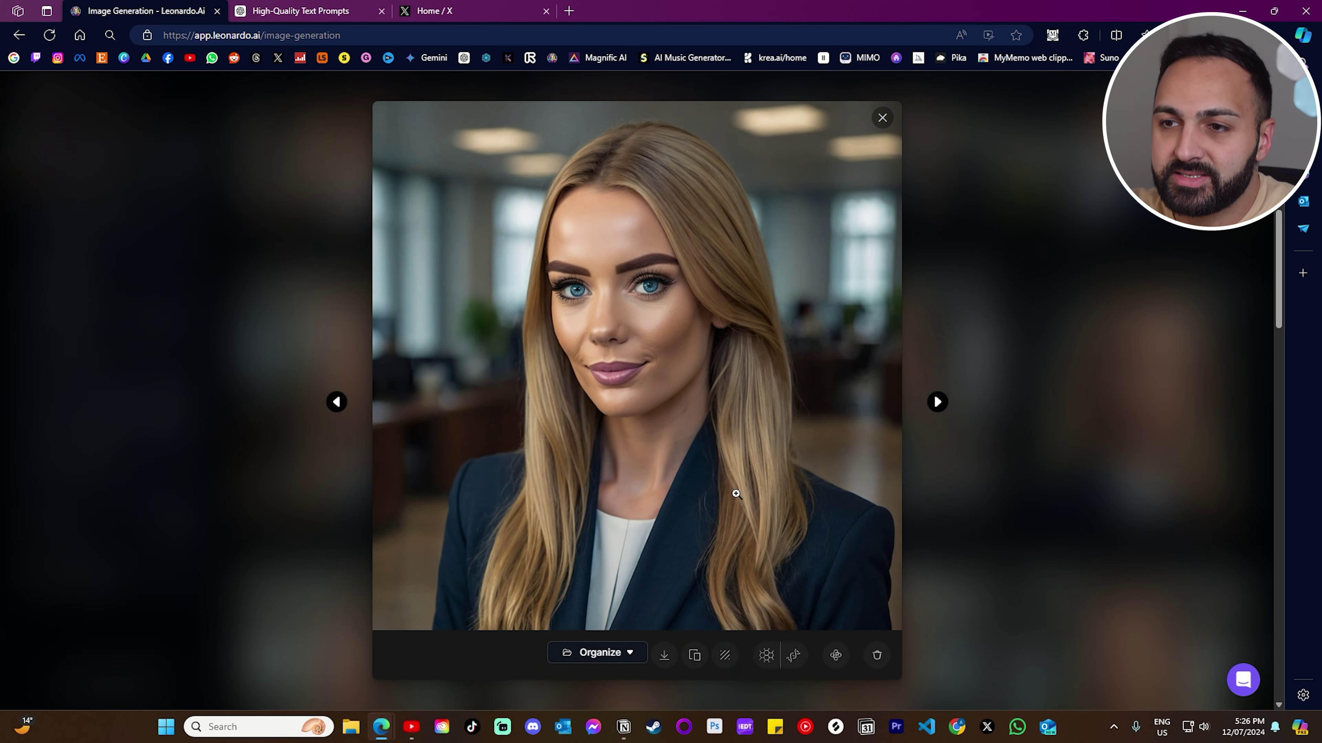
click(938, 402)
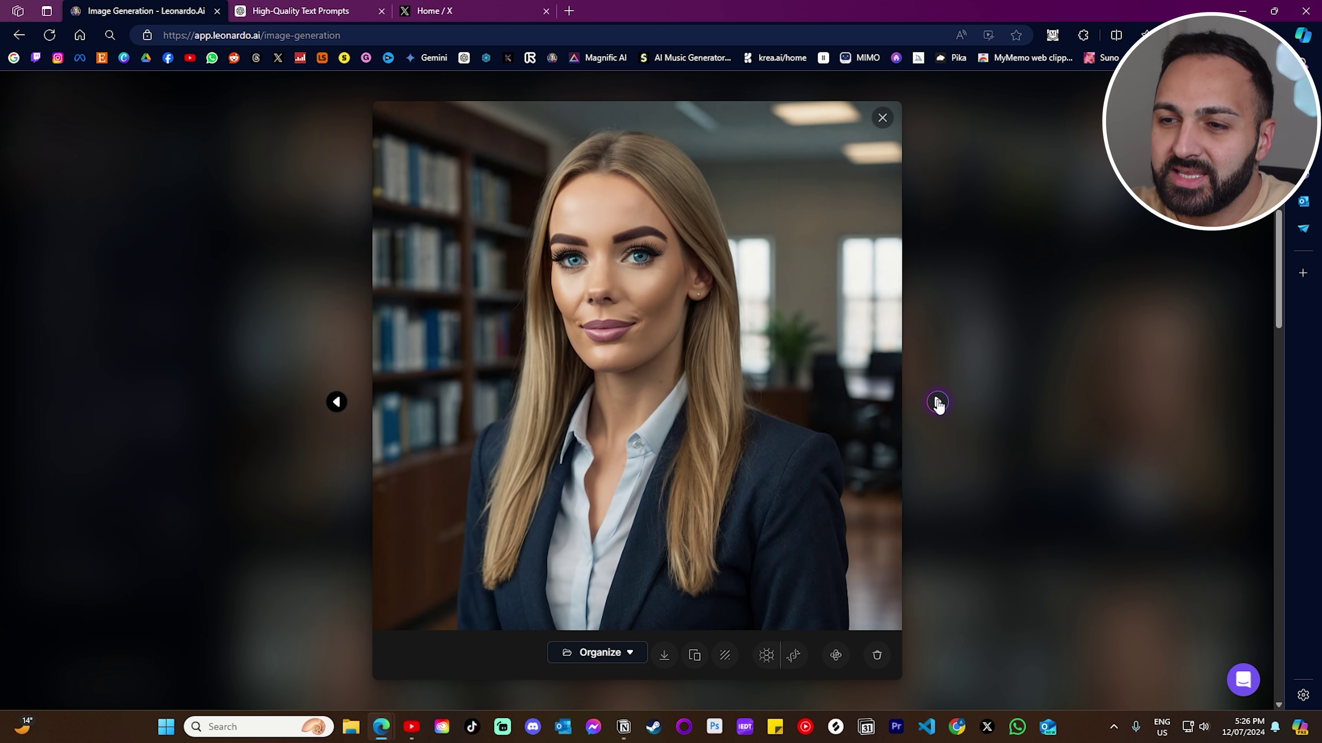
click(938, 402)
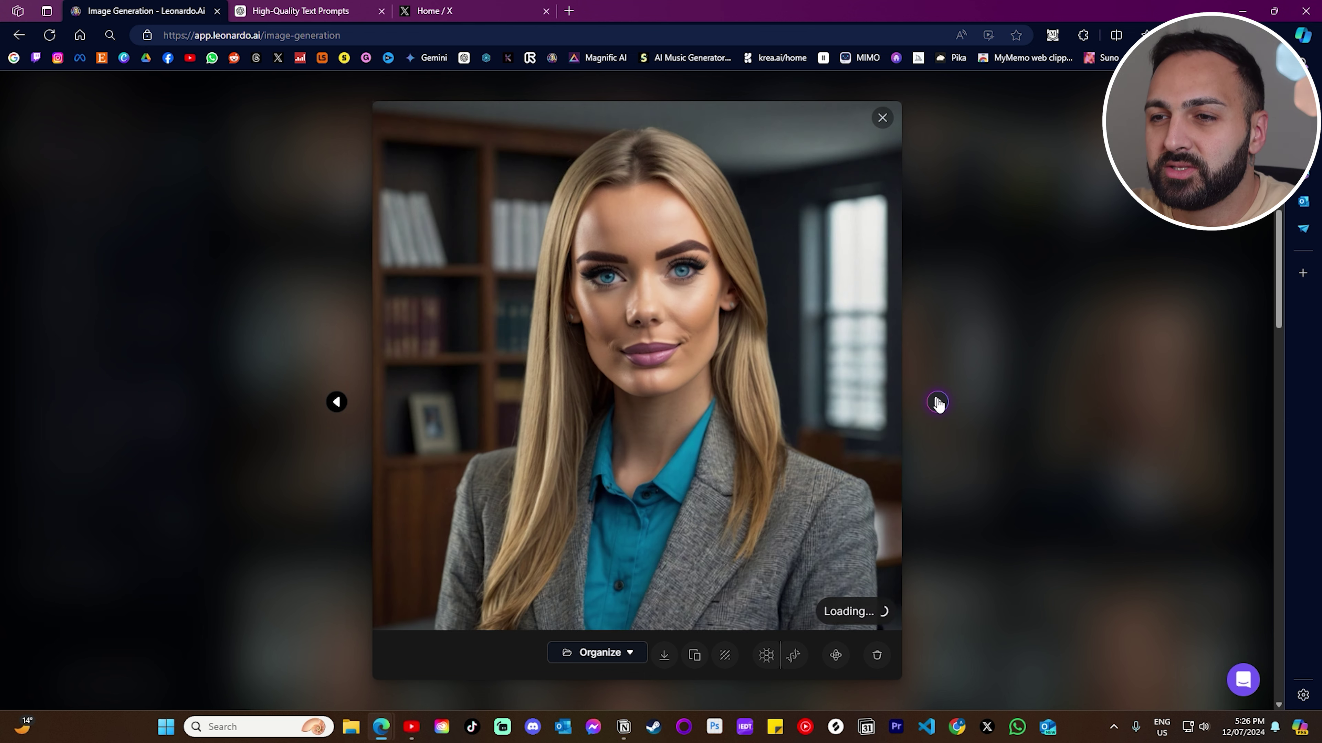
click(937, 402)
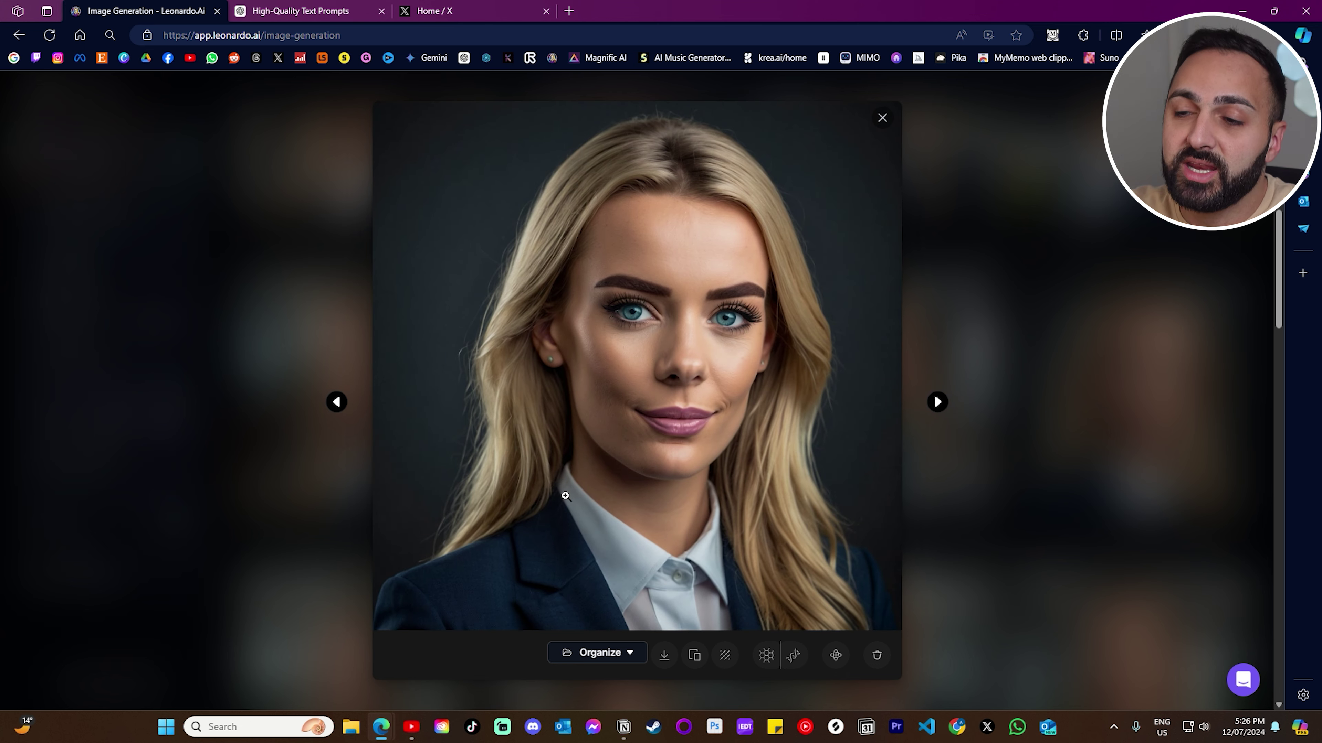
click(1036, 268)
- Browse the four diplomat portraits full size and return to the gallery
scroll(572, 417, down, 2)
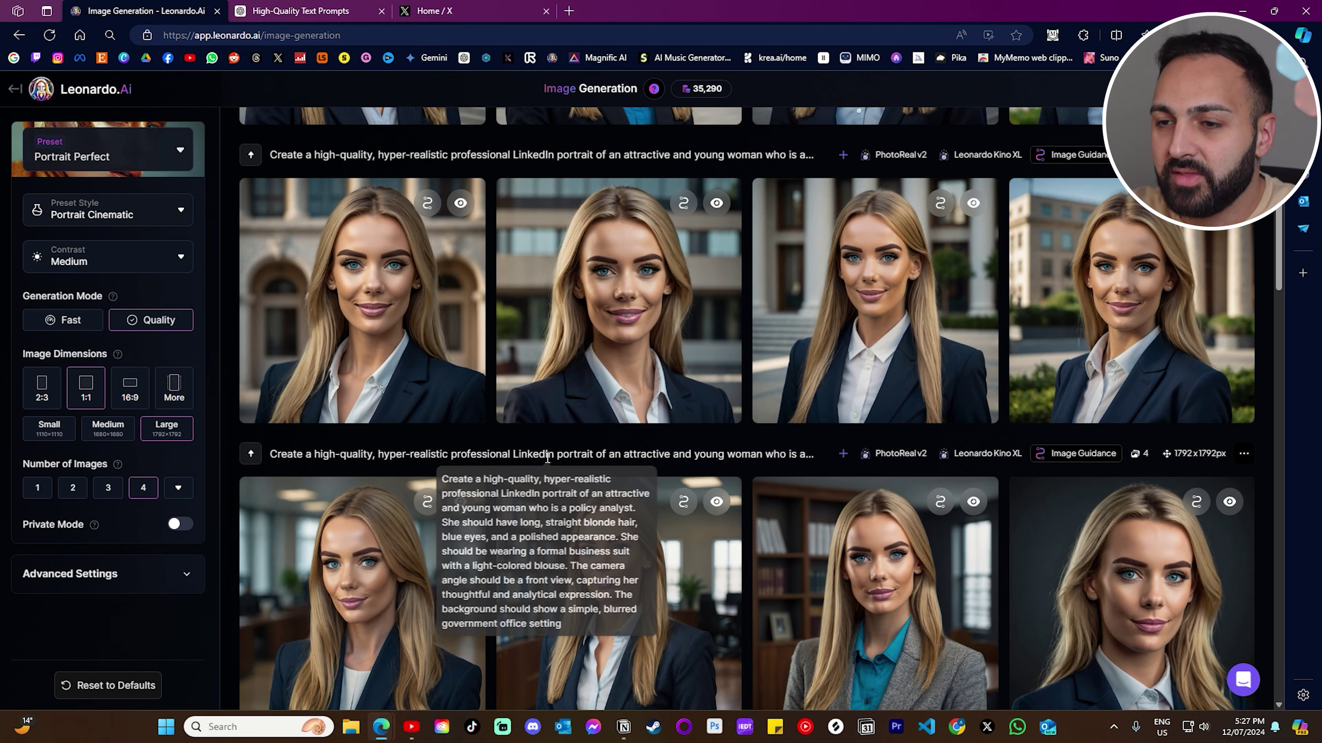
scroll(401, 393, up, 3)
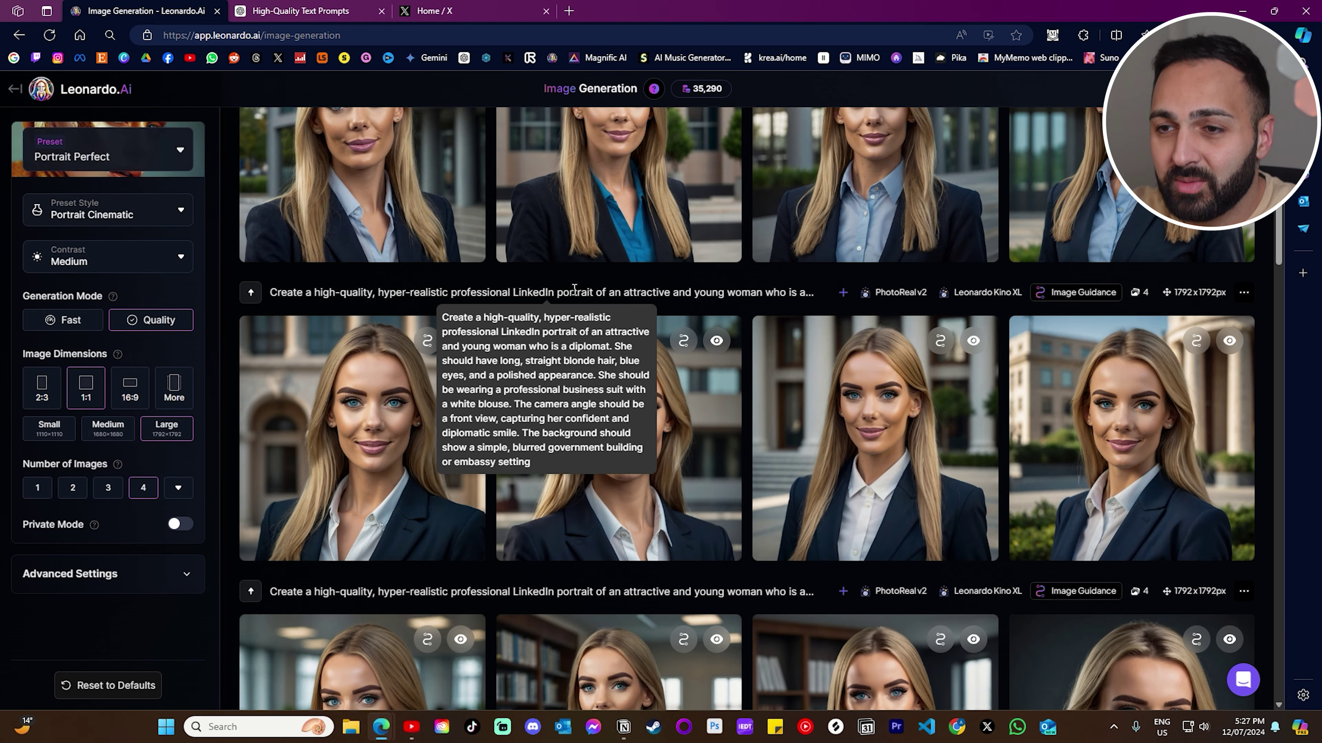
click(385, 407)
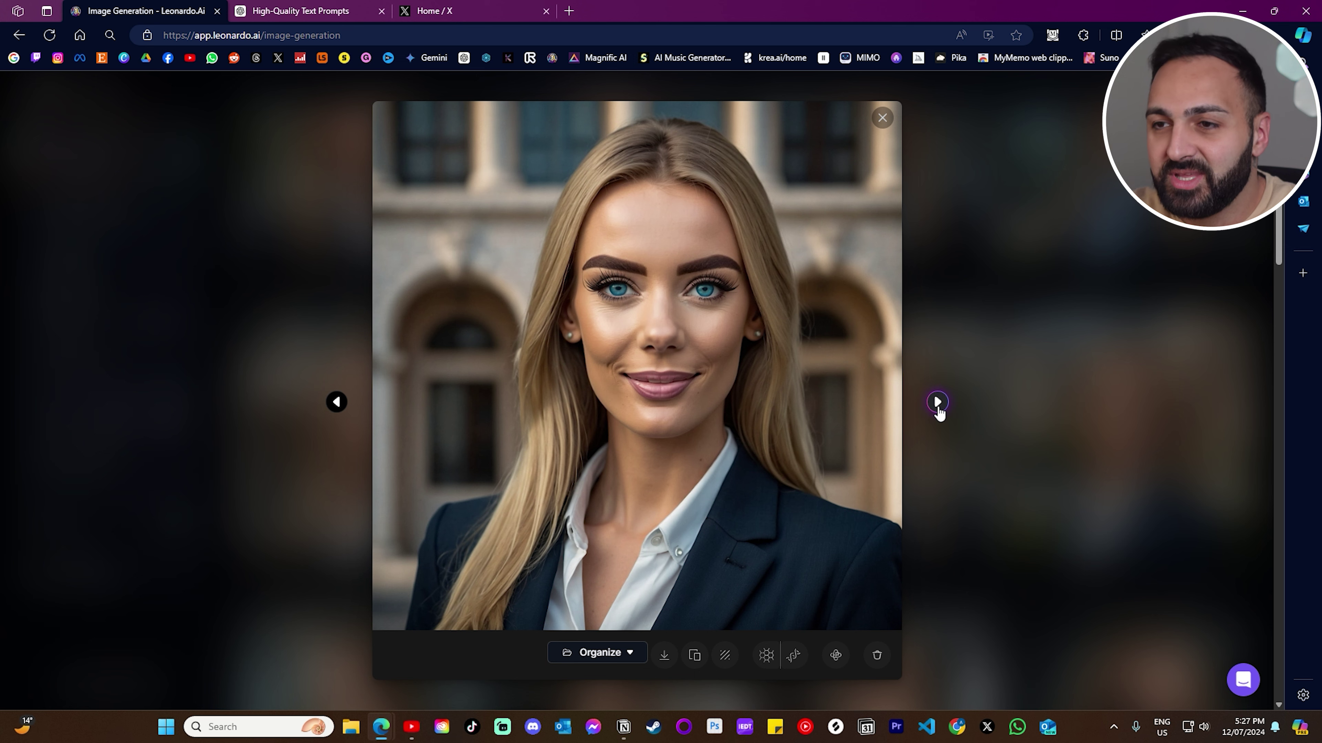
click(937, 408)
click(937, 407)
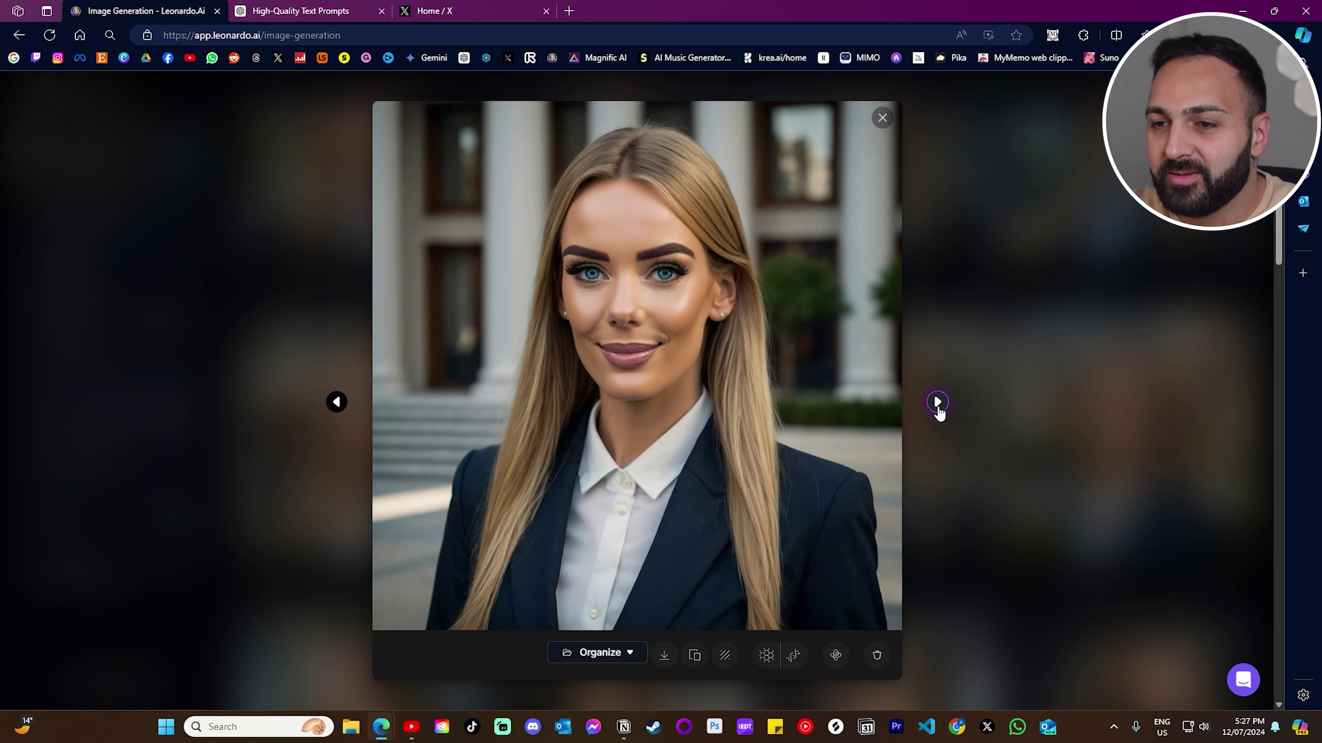
click(937, 404)
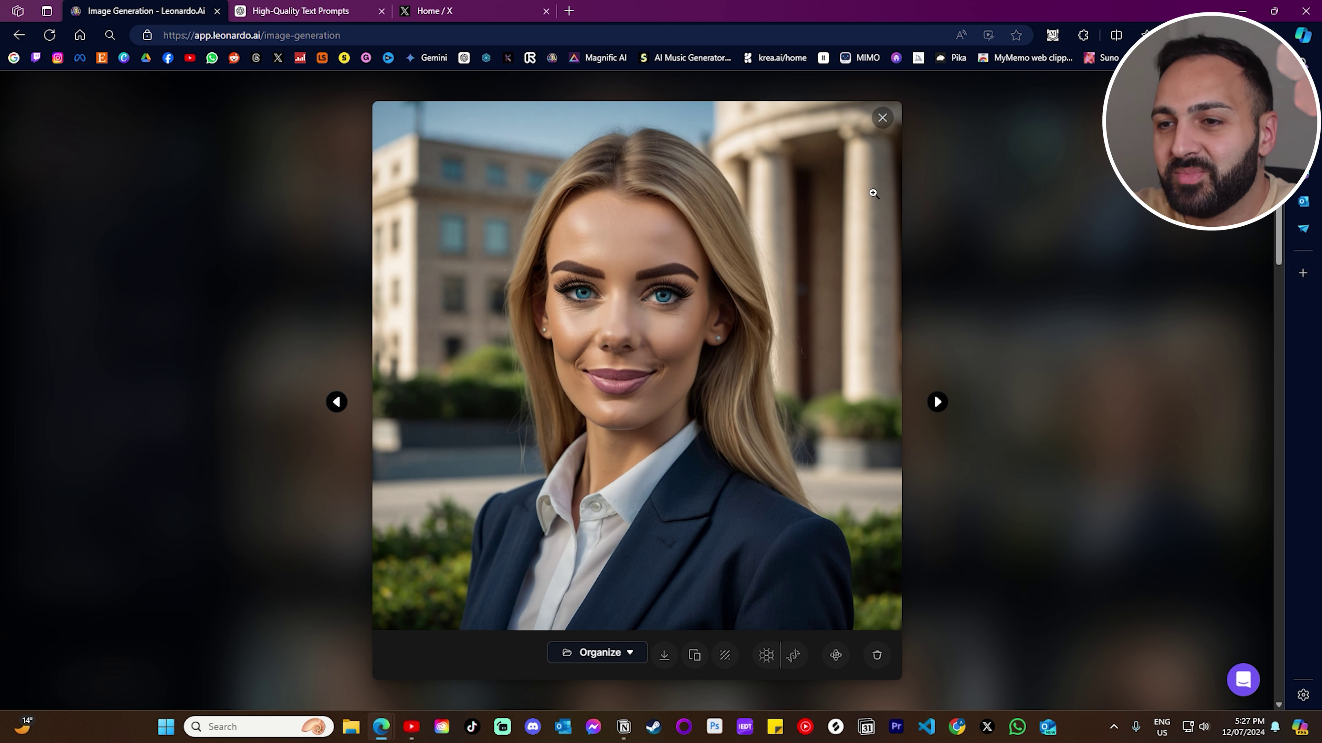
click(882, 118)
- Open the public health officer set and view its first three portraits enlarged
scroll(504, 178, down, 3)
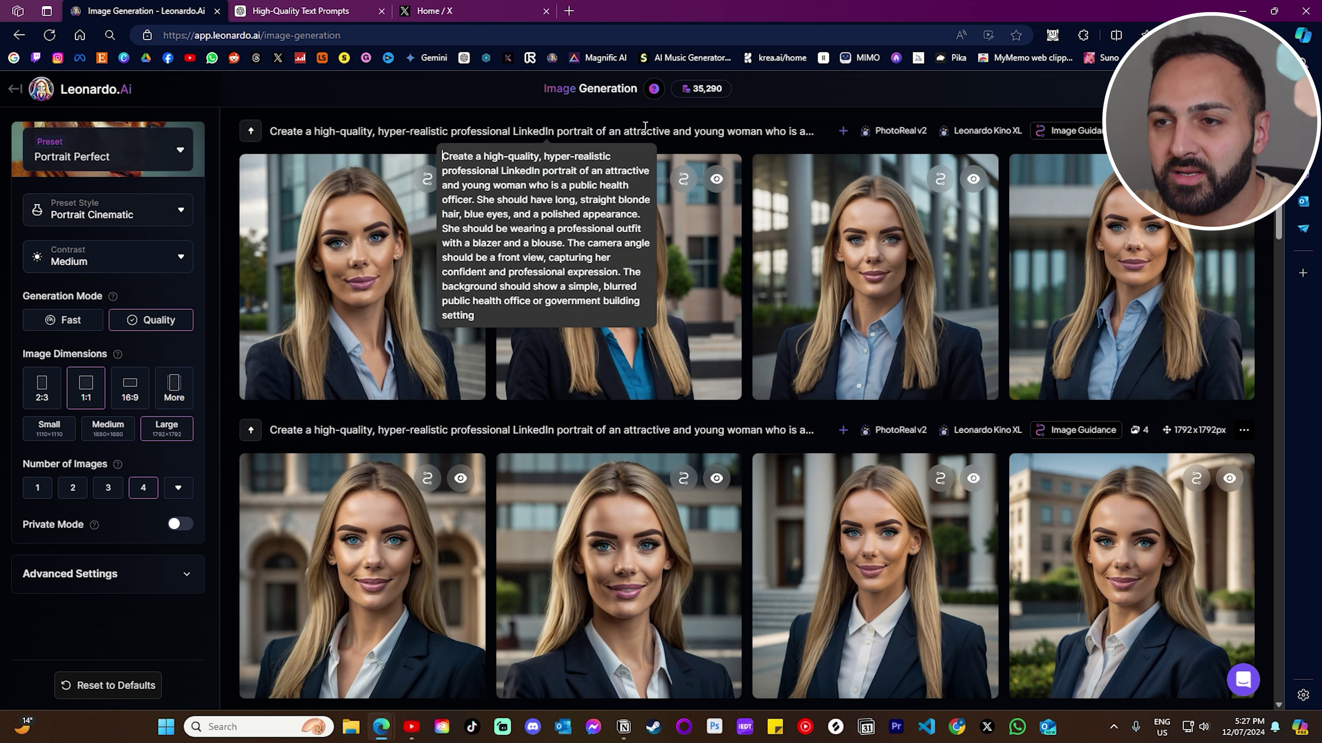
click(376, 248)
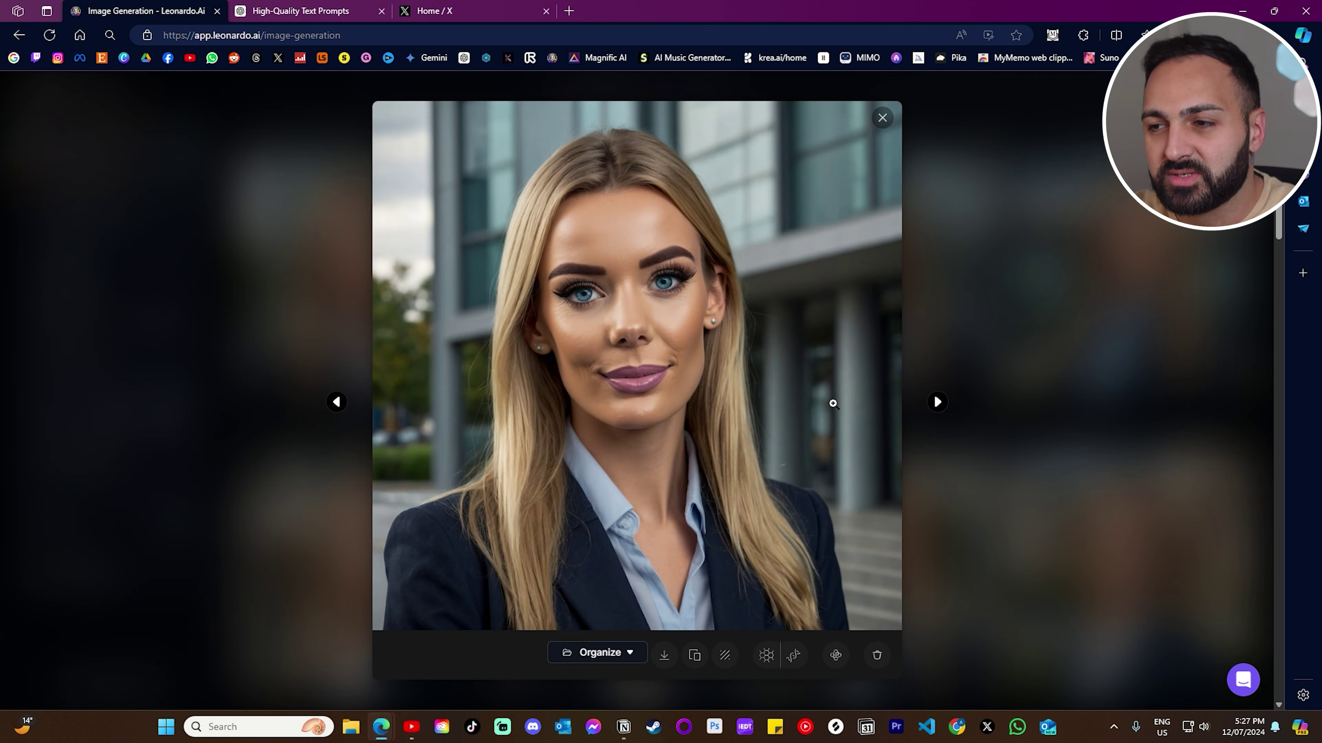
click(937, 403)
click(937, 403)
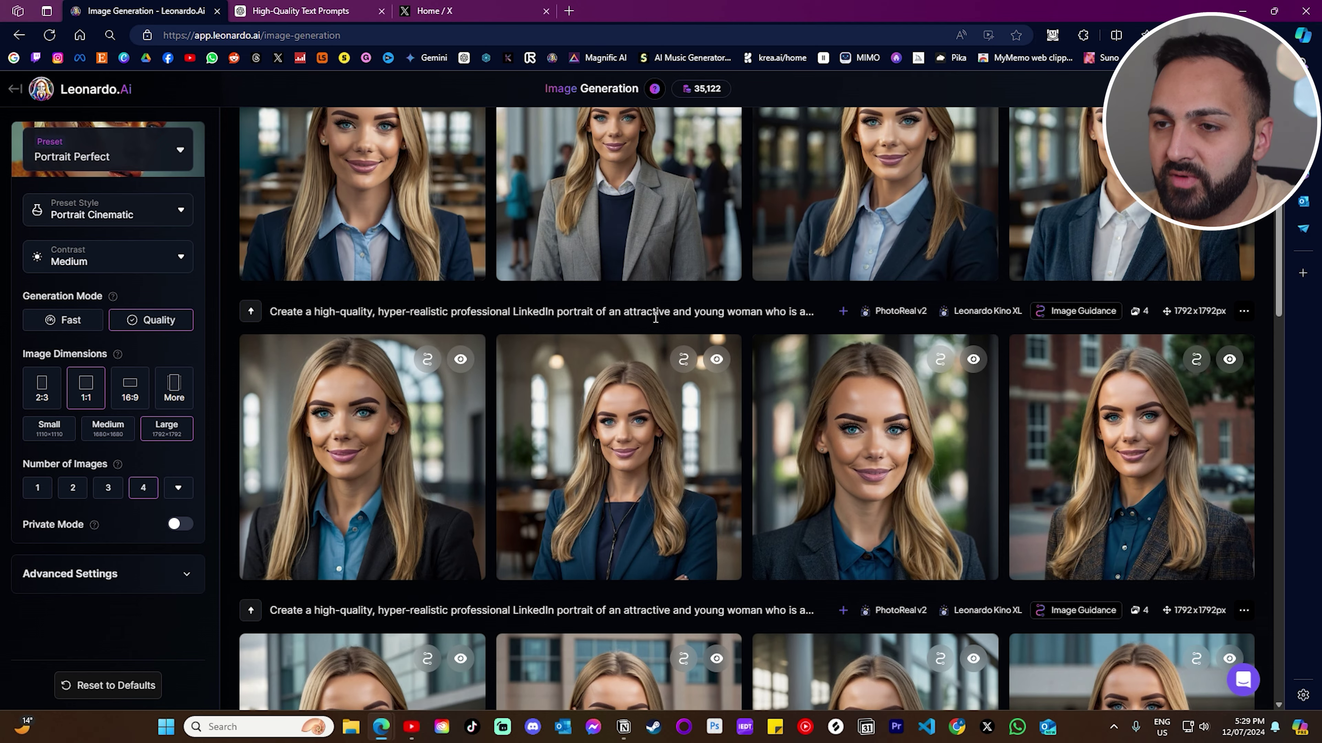
- Browse seven portraits enlarged, including the office-corridor shot, then open one from the next set
click(379, 421)
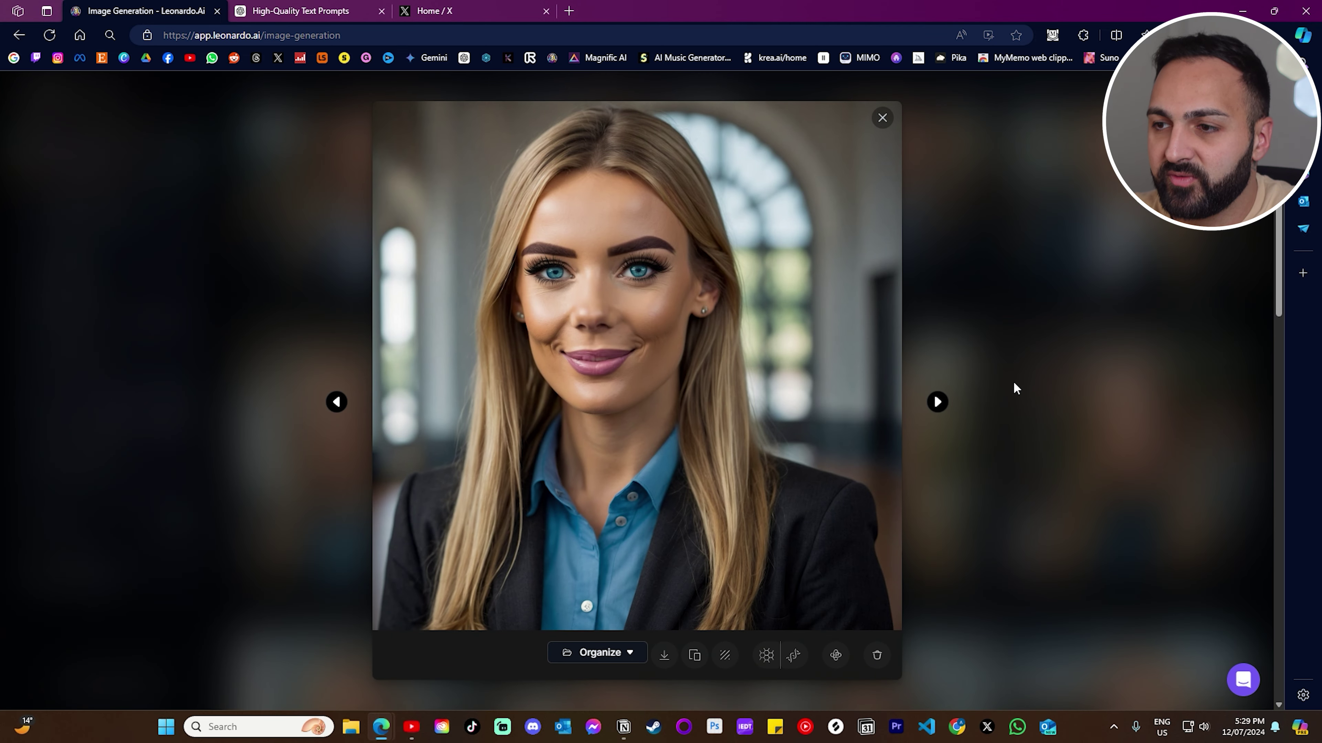
click(937, 402)
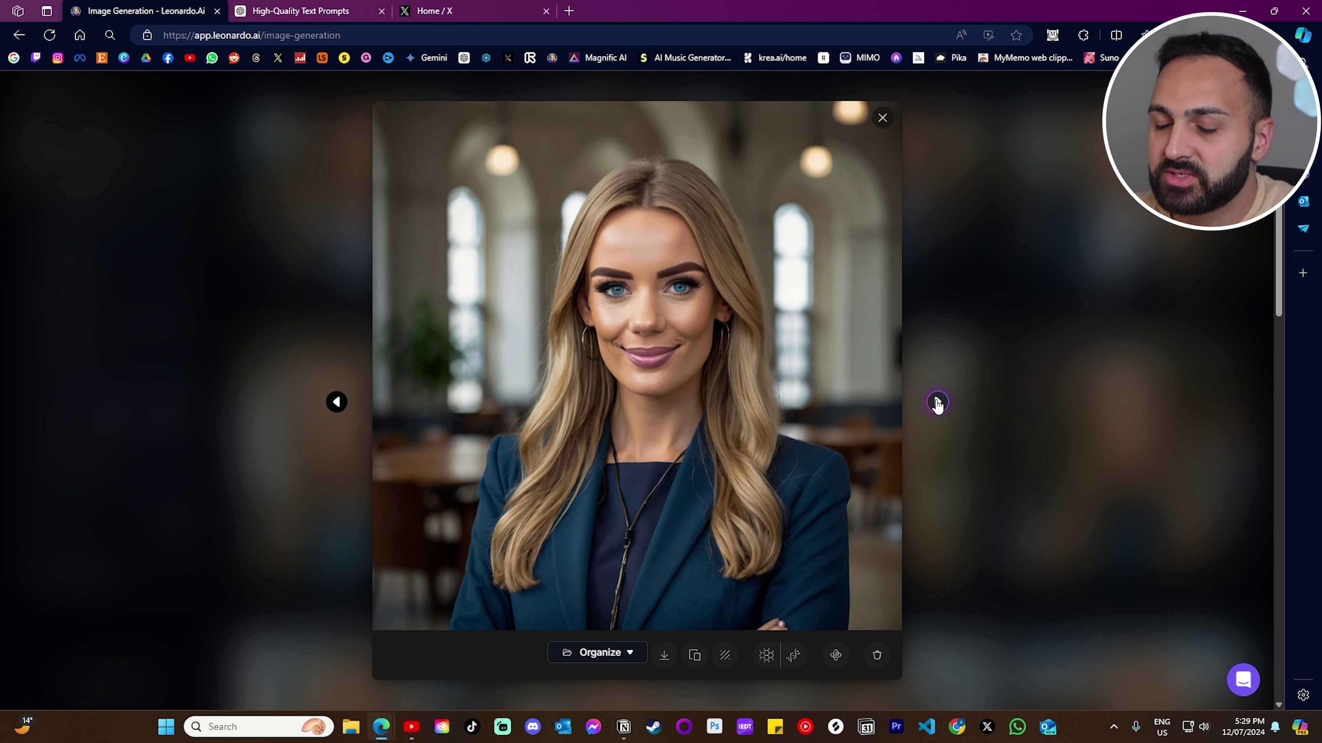
click(937, 402)
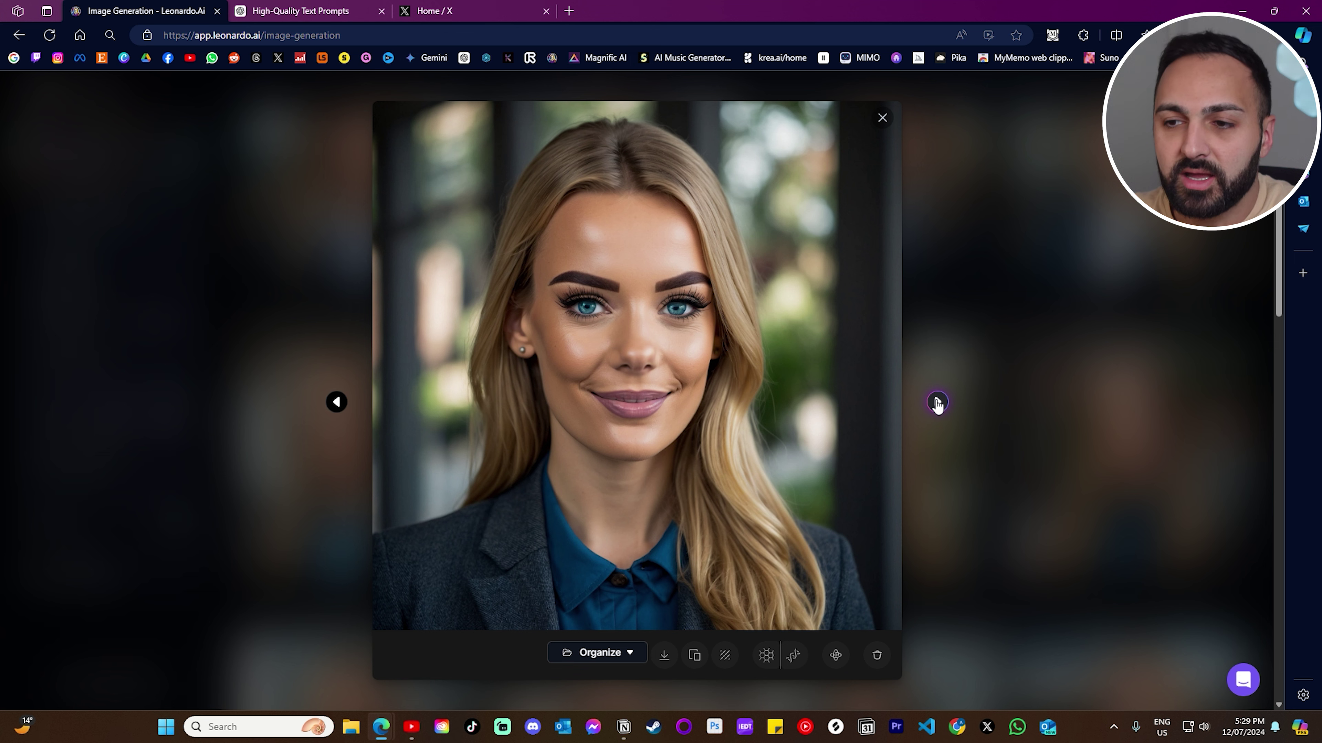
click(937, 402)
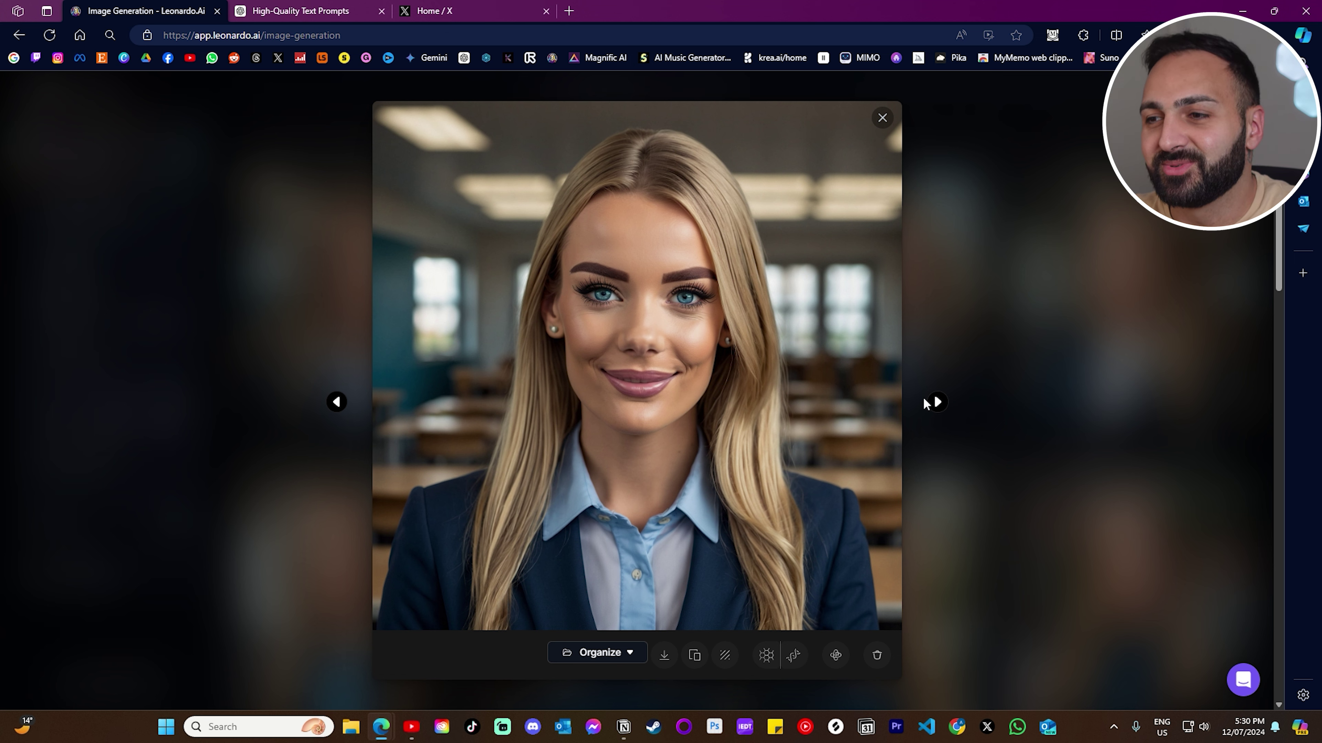
click(937, 402)
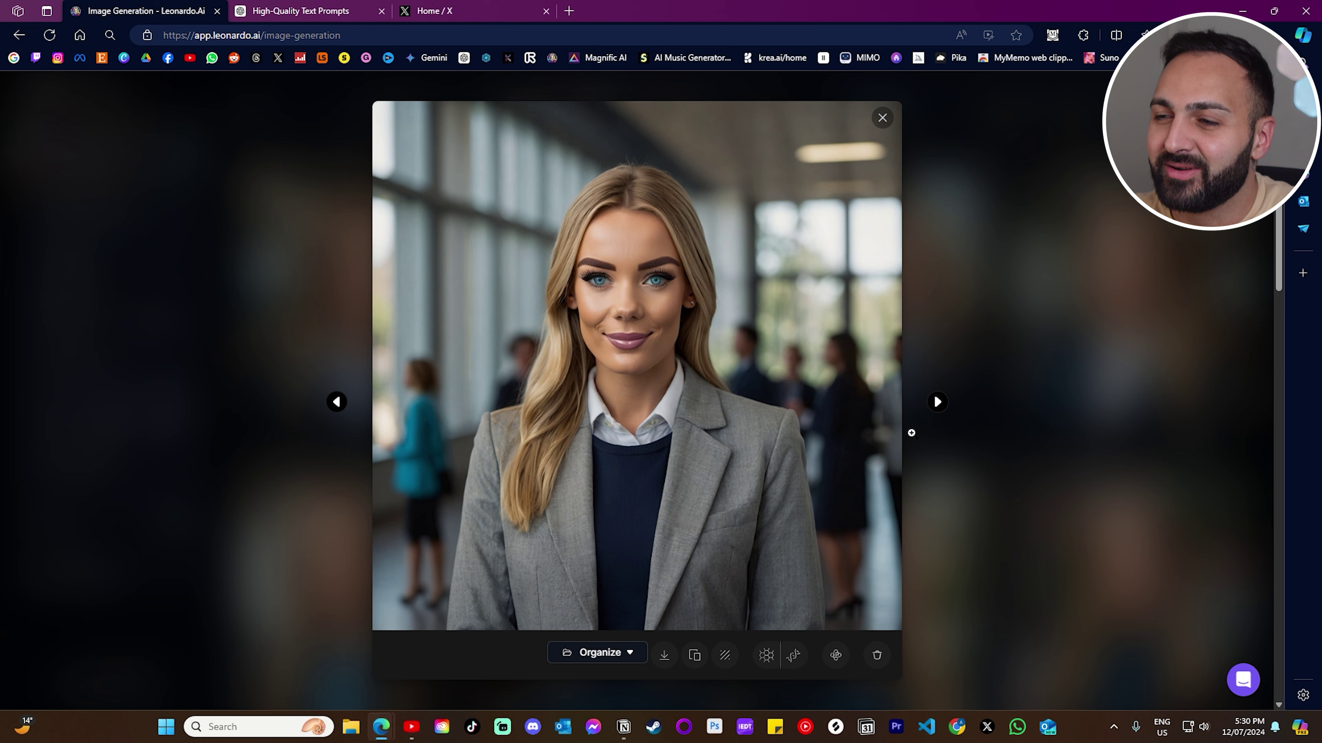
click(937, 402)
click(937, 402)
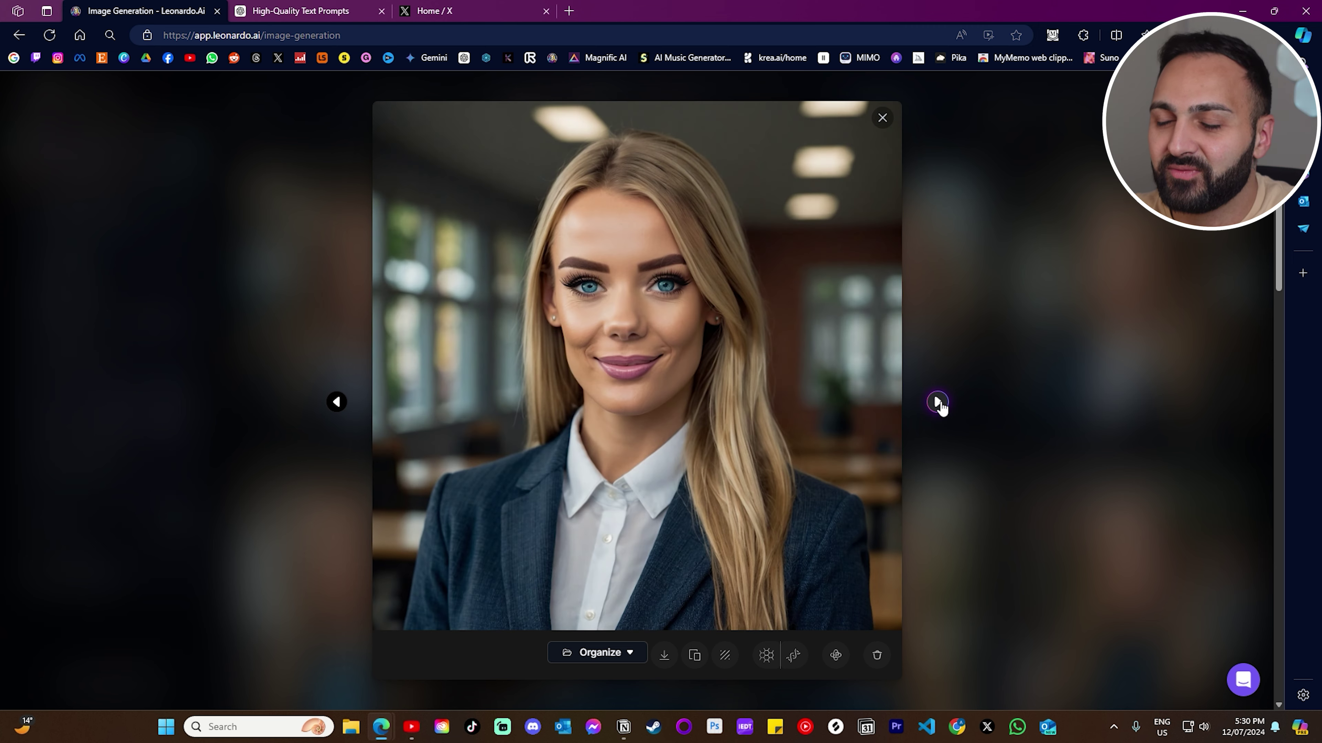
click(1036, 271)
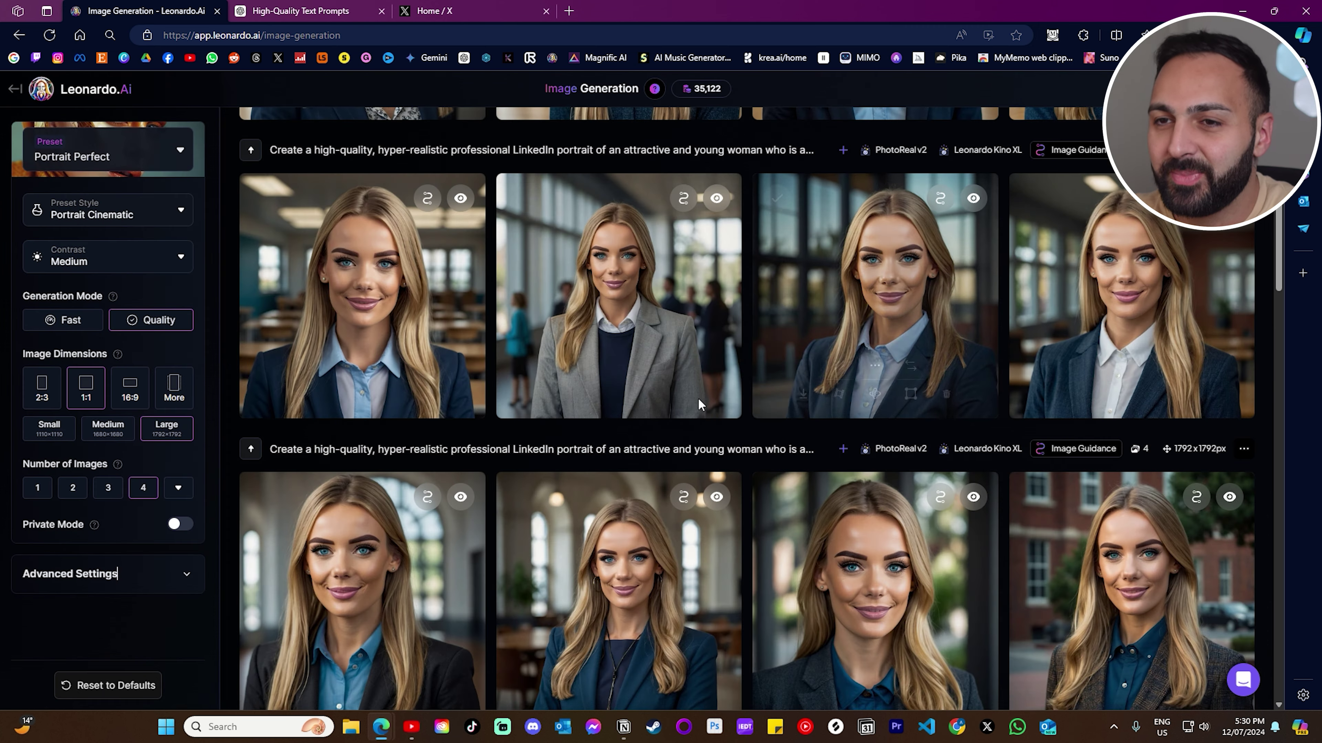
click(698, 398)
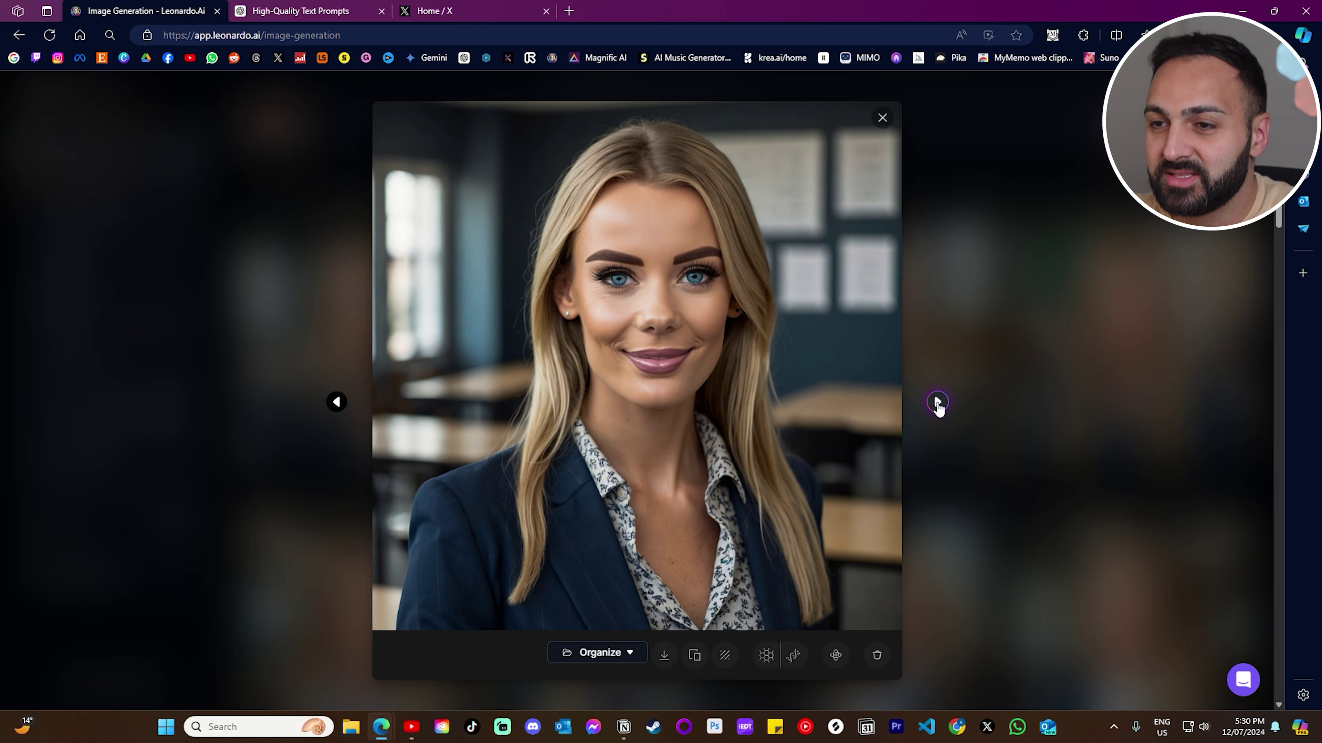
- Page through the classroom-background portraits one by one in the enlarged viewer
click(937, 402)
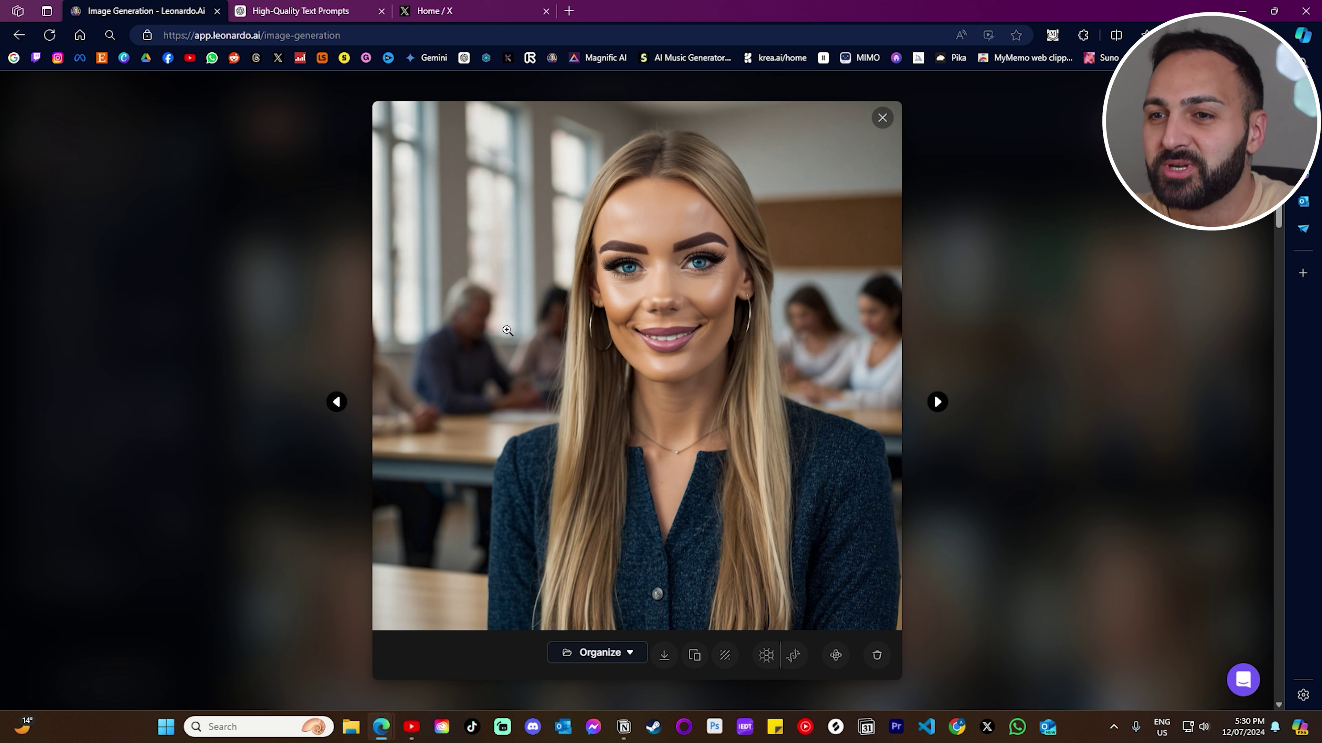
click(937, 402)
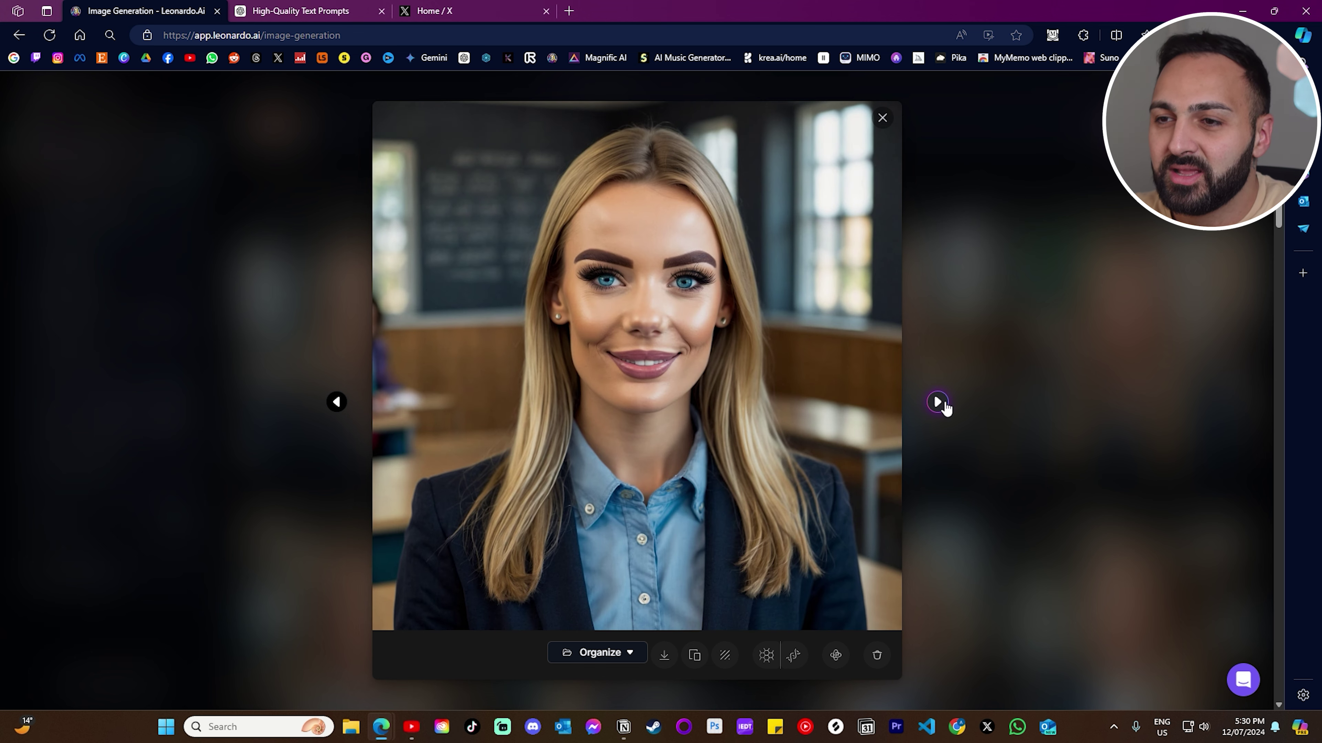
click(937, 402)
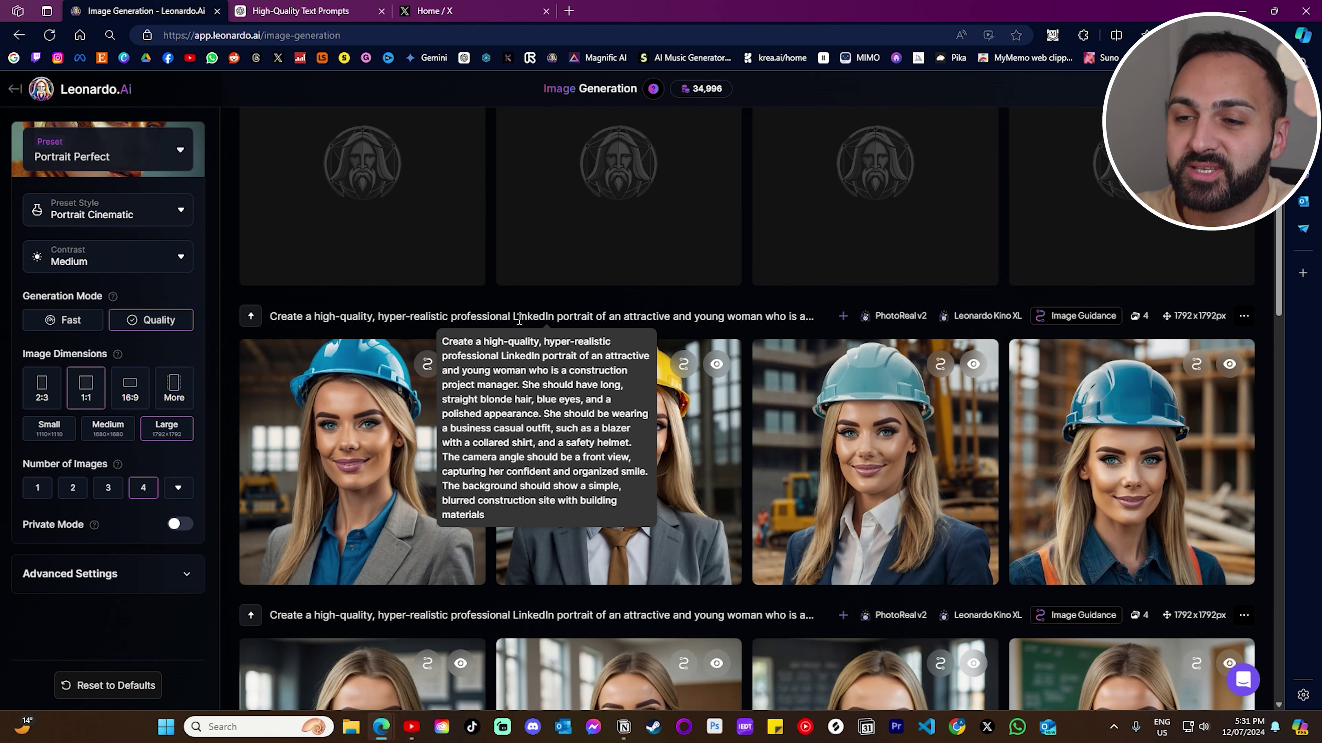
- Open the first hard-hat project manager portrait and view all four, including the yellow-helmet one
click(346, 427)
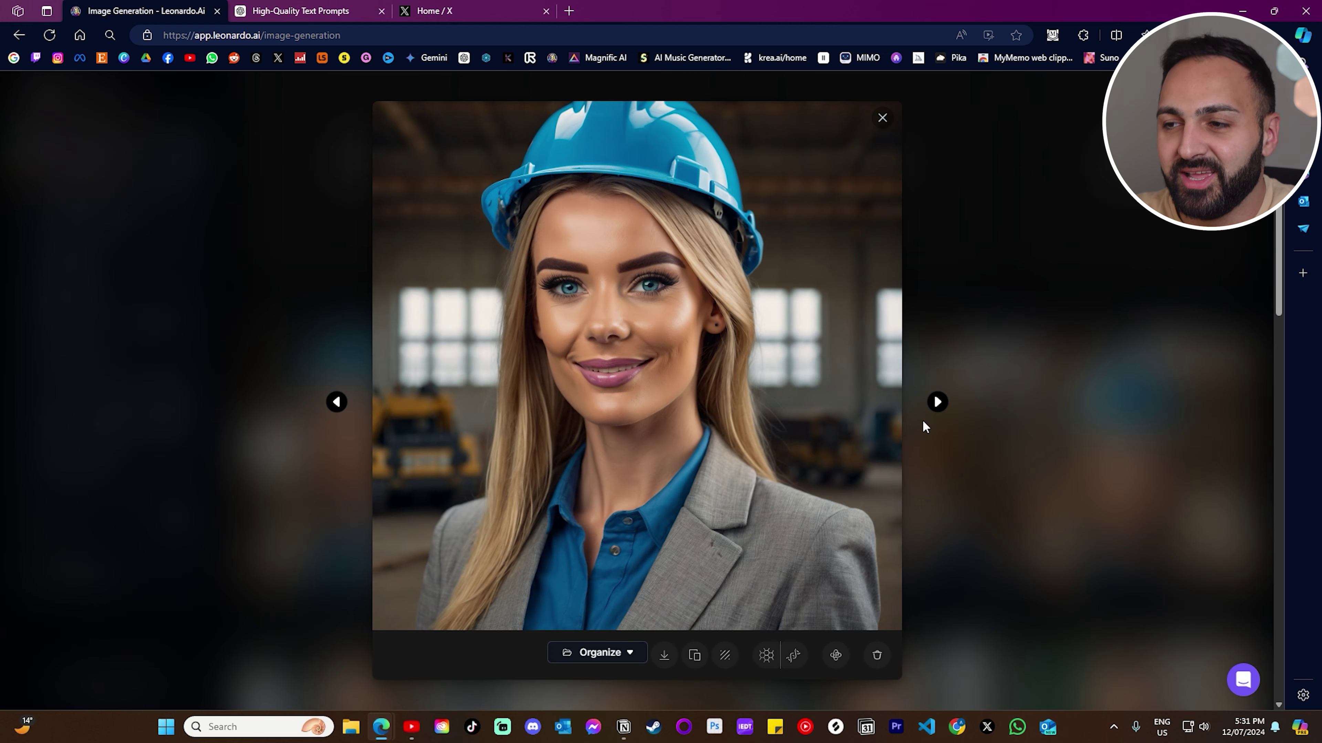
click(937, 402)
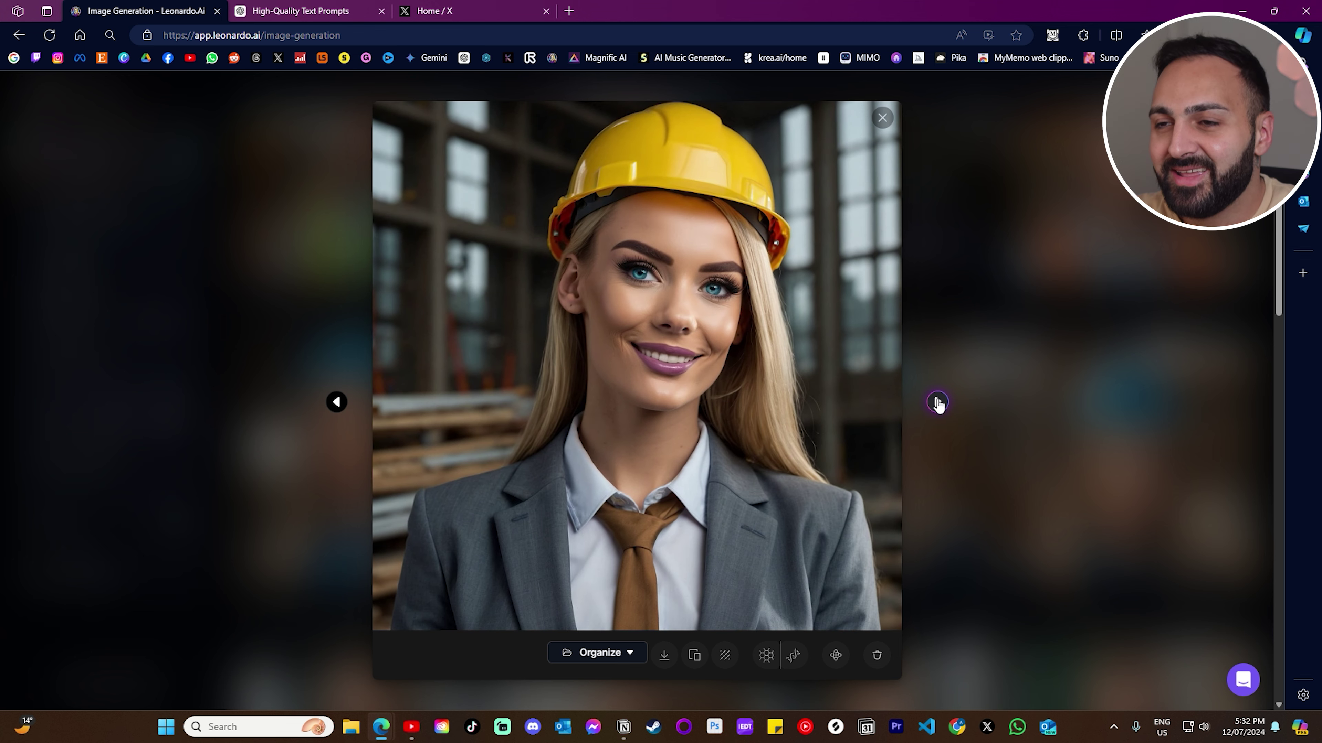
click(937, 402)
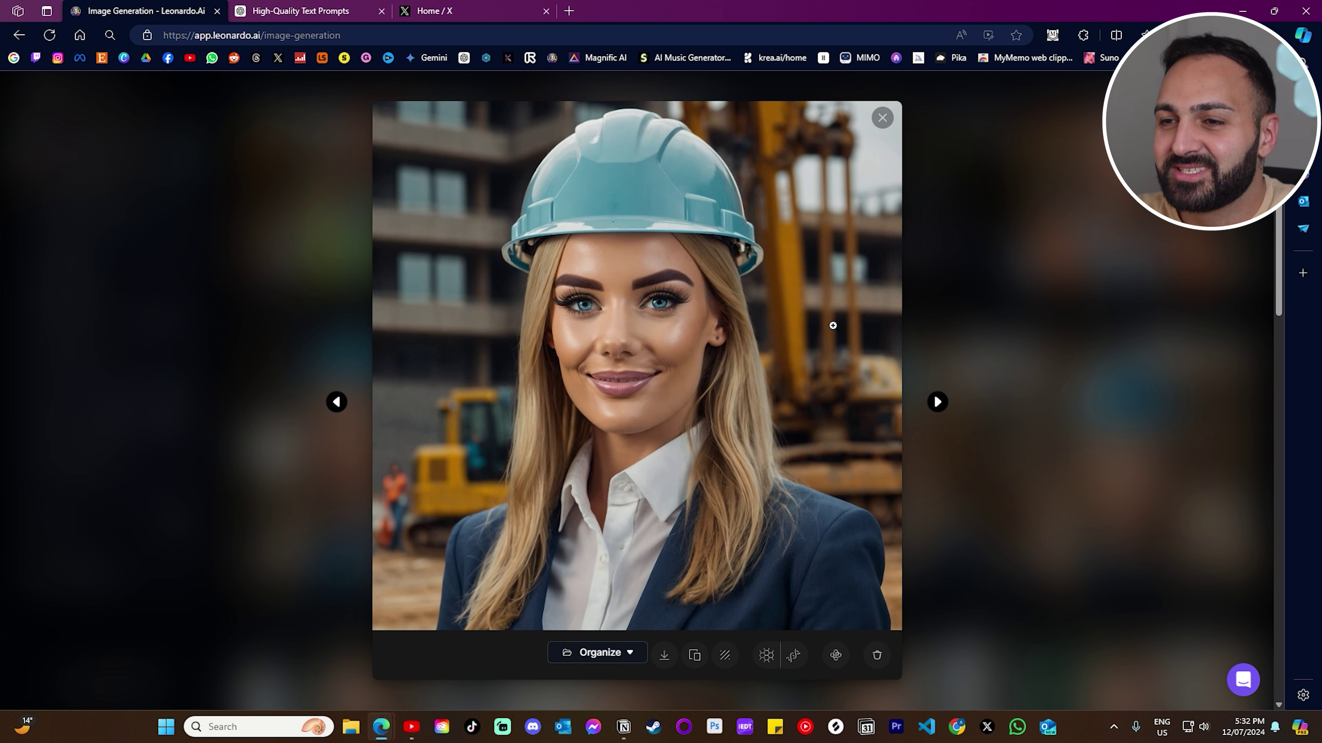
click(937, 404)
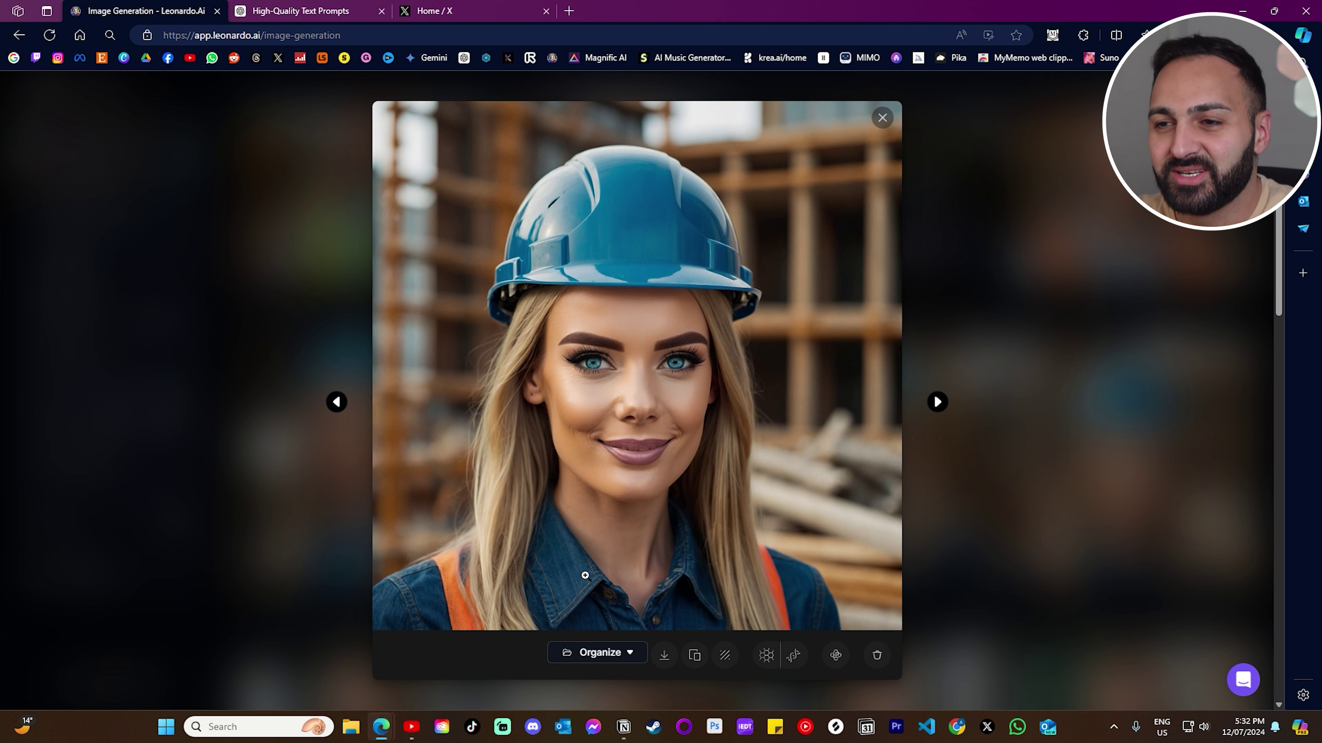
- Enlarge the white-helmet civil engineer portrait and view the next three civil engineer portraits
click(967, 298)
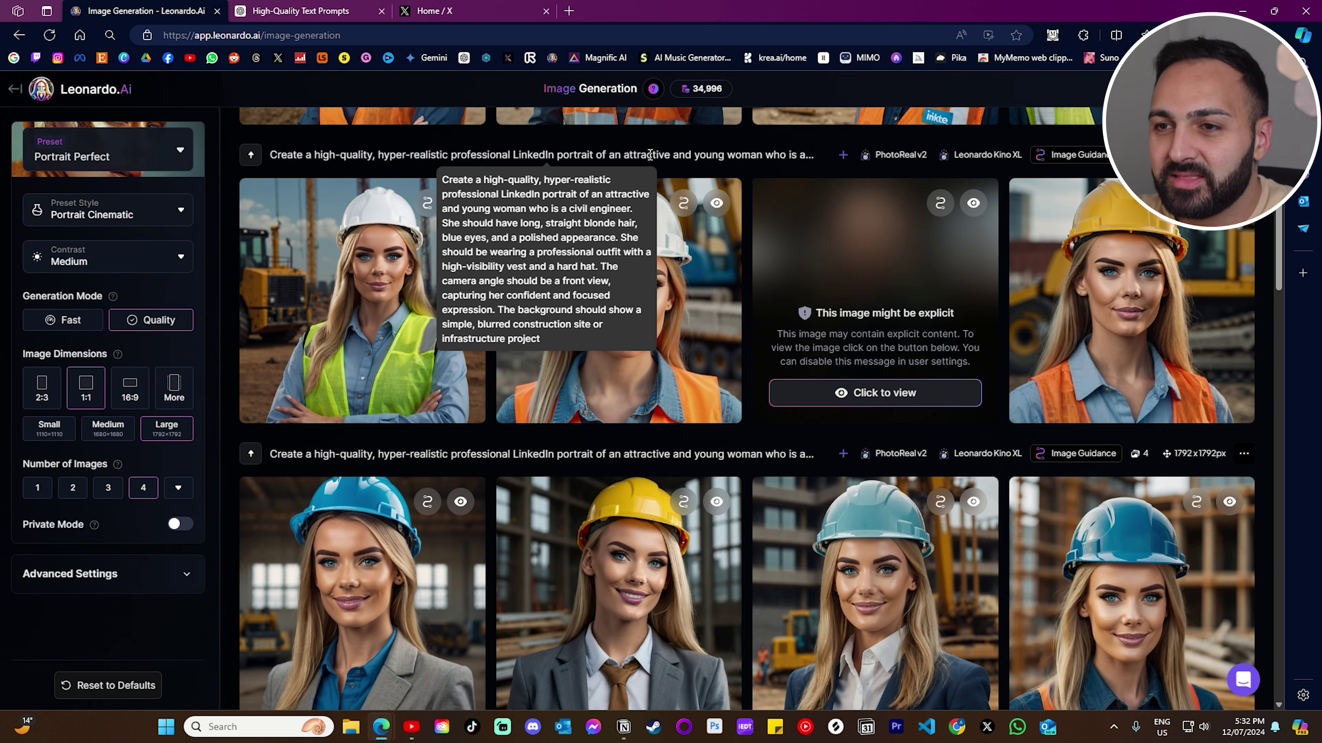
click(870, 342)
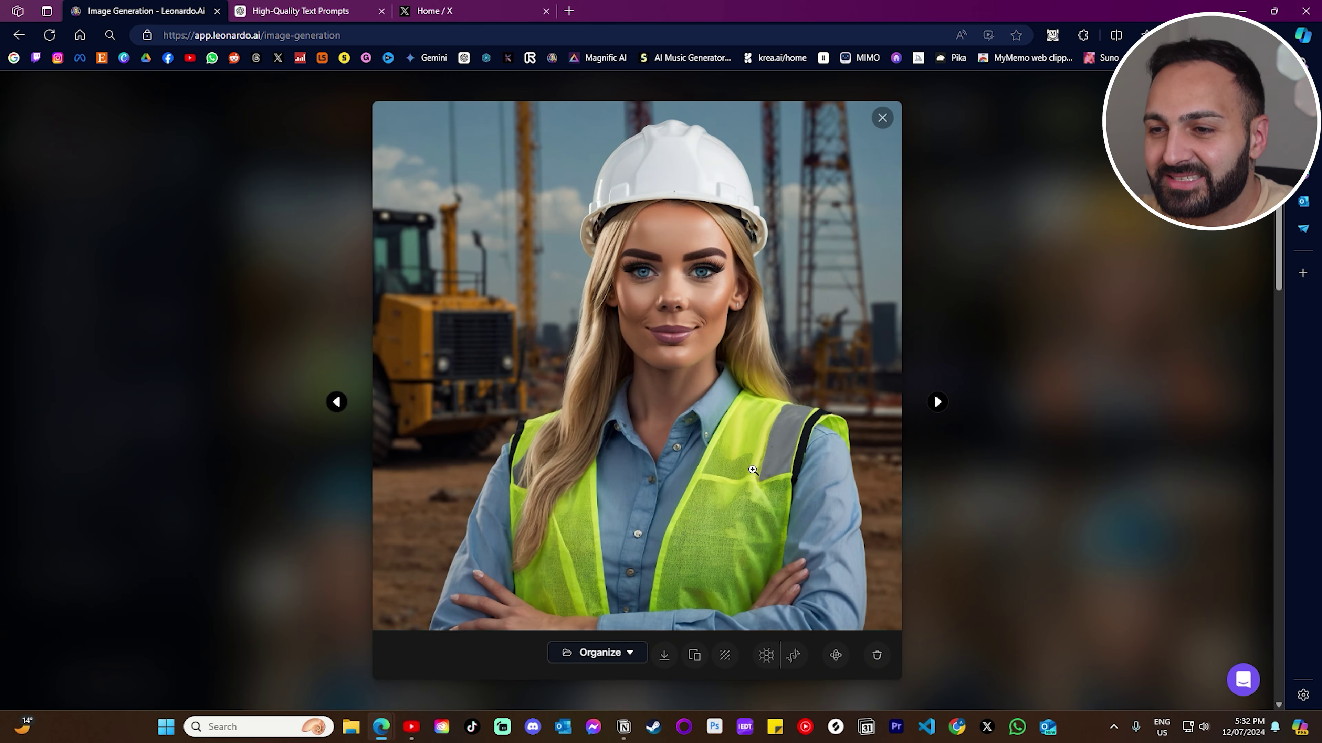
click(937, 402)
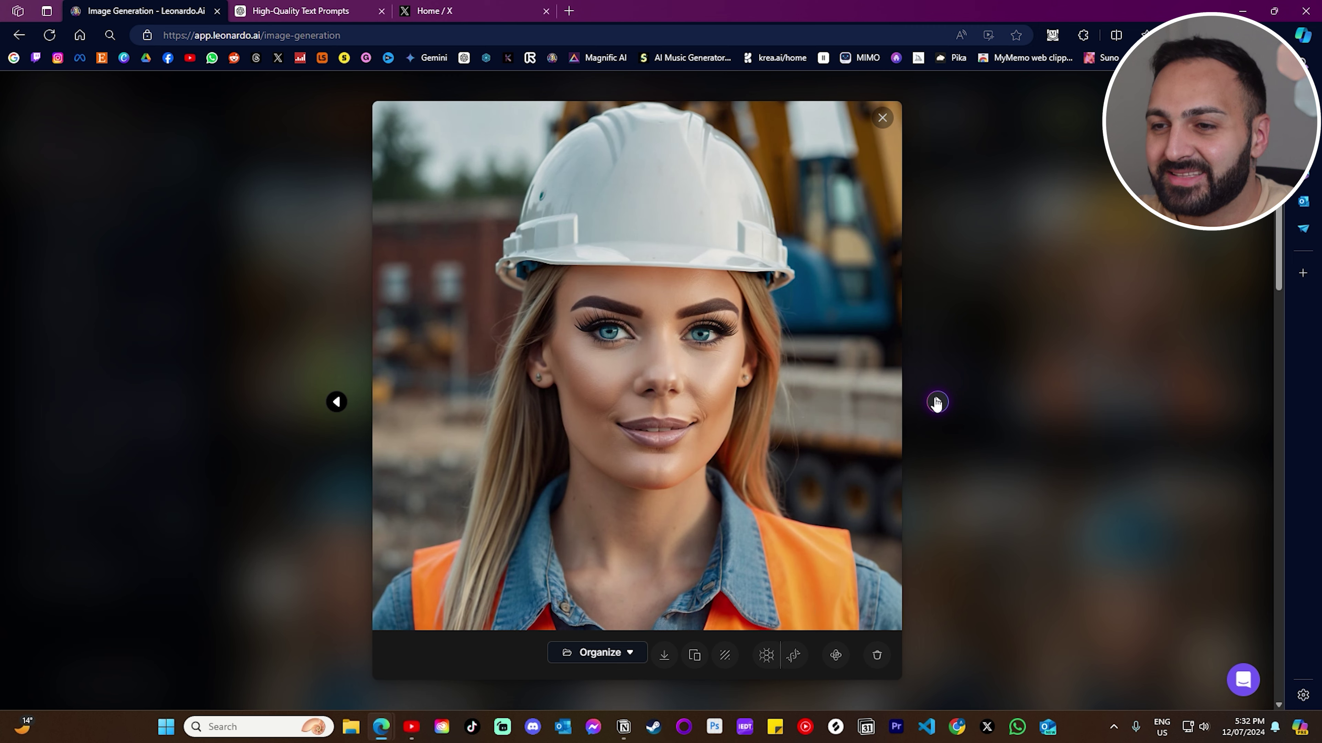
click(937, 402)
click(937, 402)
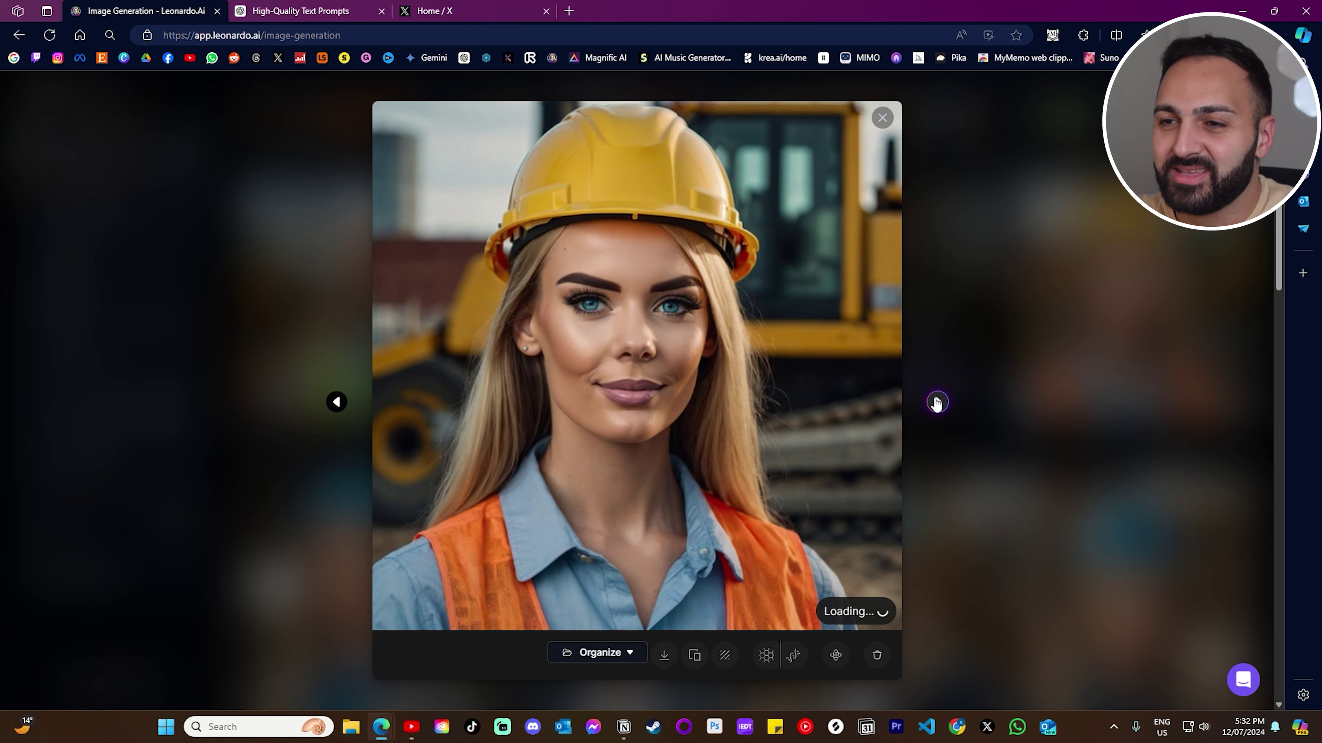
- Browse the construction portraits from the orange-vest one to the blue hard-hat portrait
click(1019, 312)
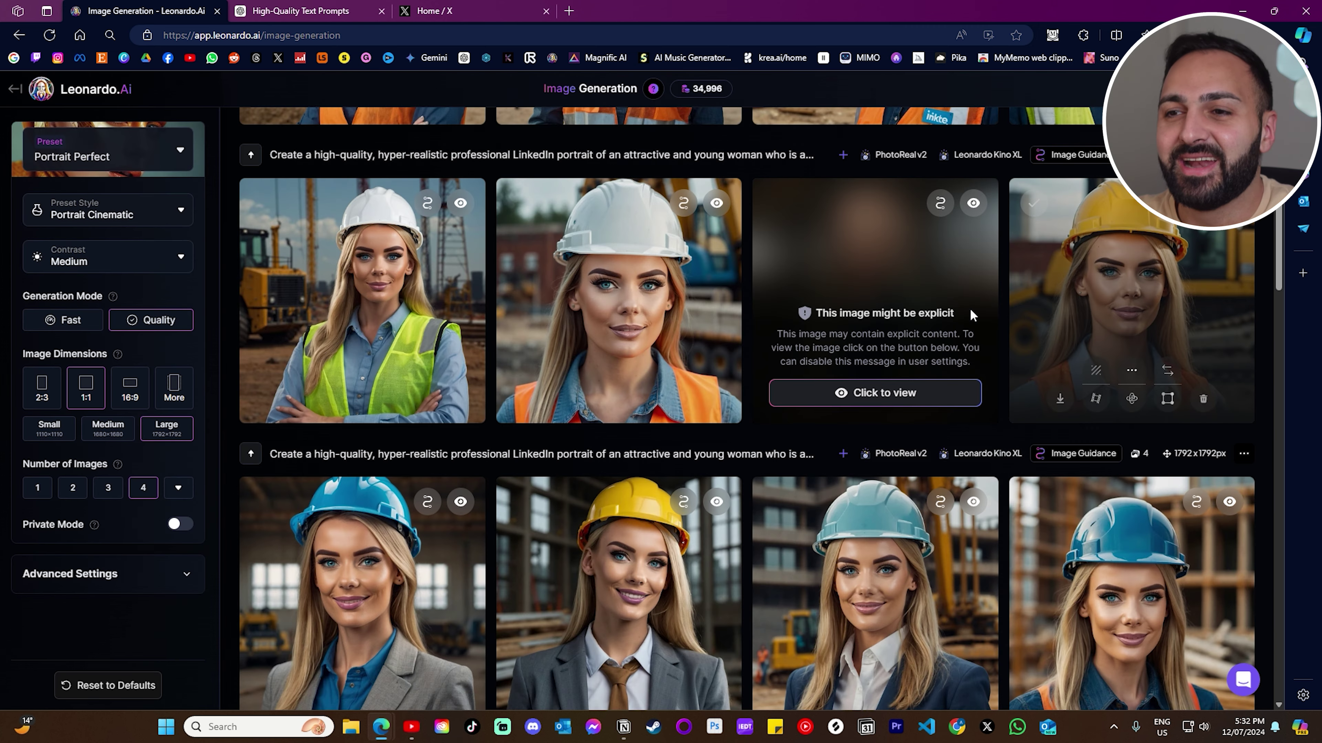
scroll(355, 388, up, 3)
click(355, 388)
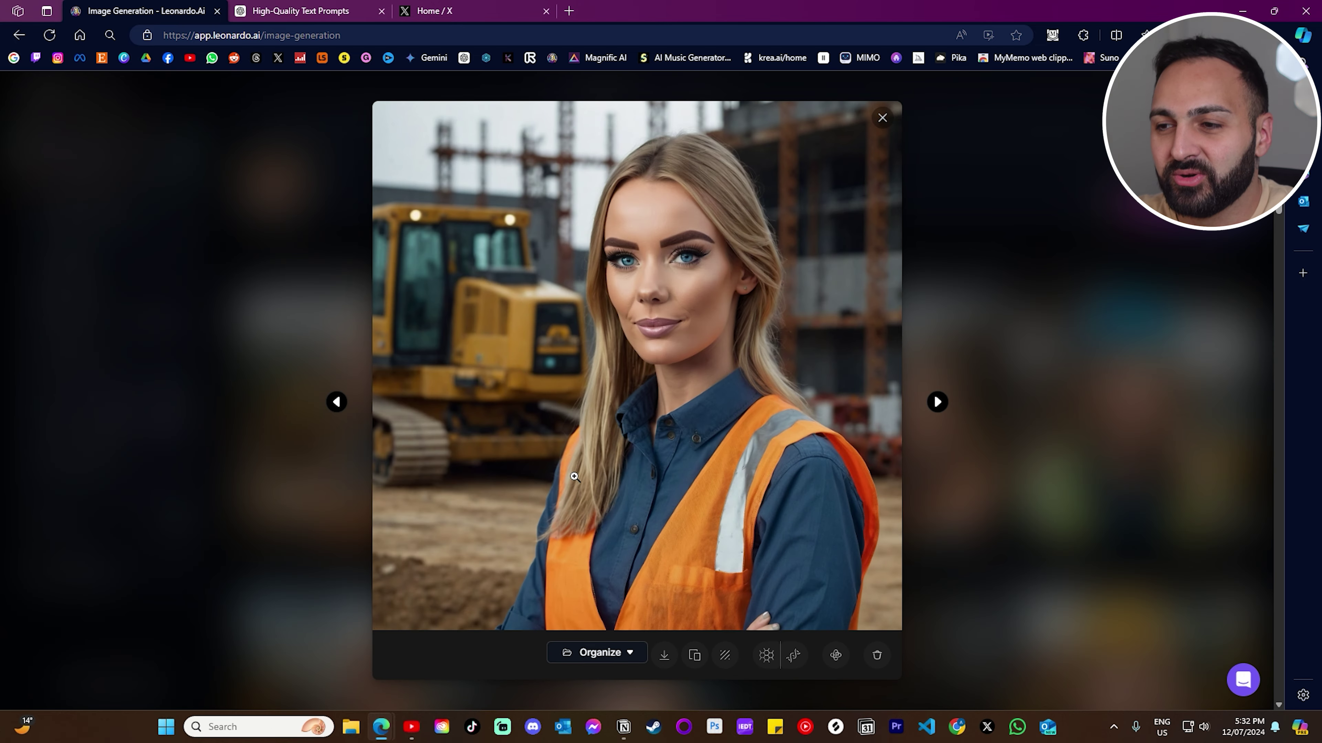
click(938, 402)
click(937, 402)
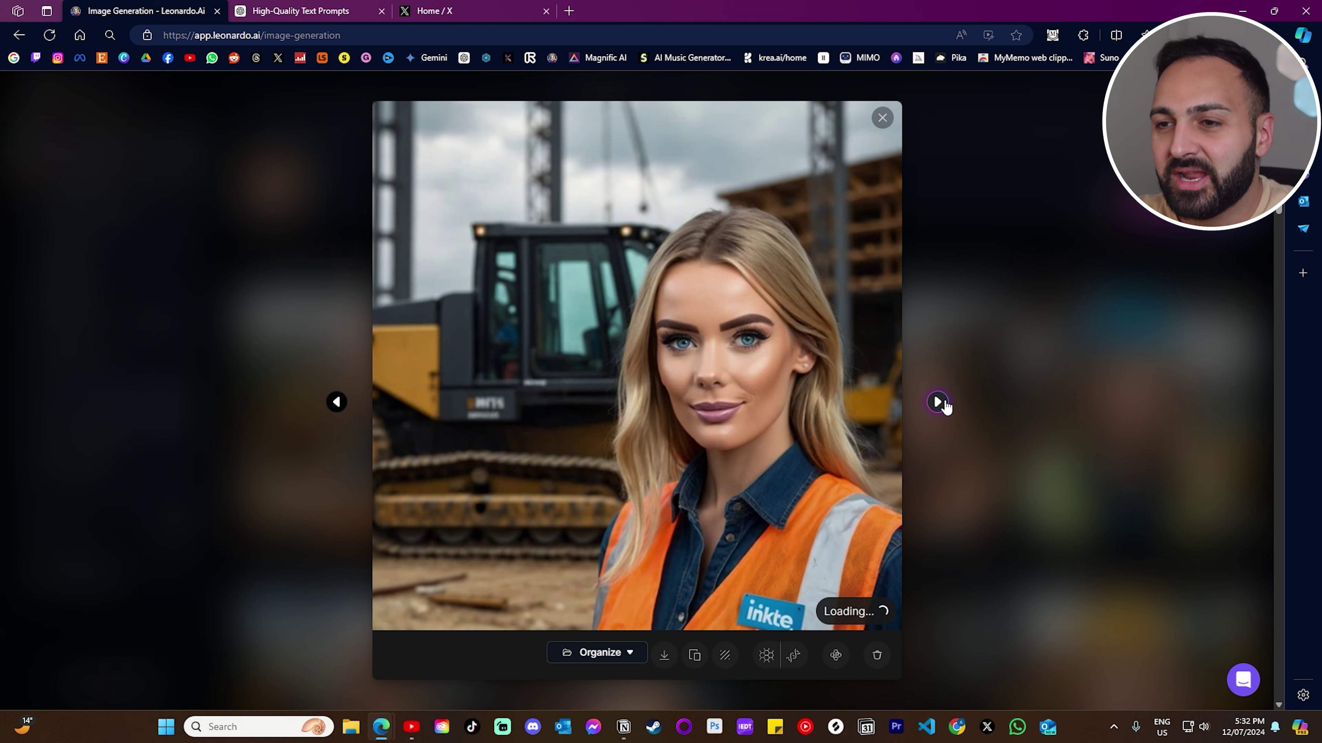
click(938, 402)
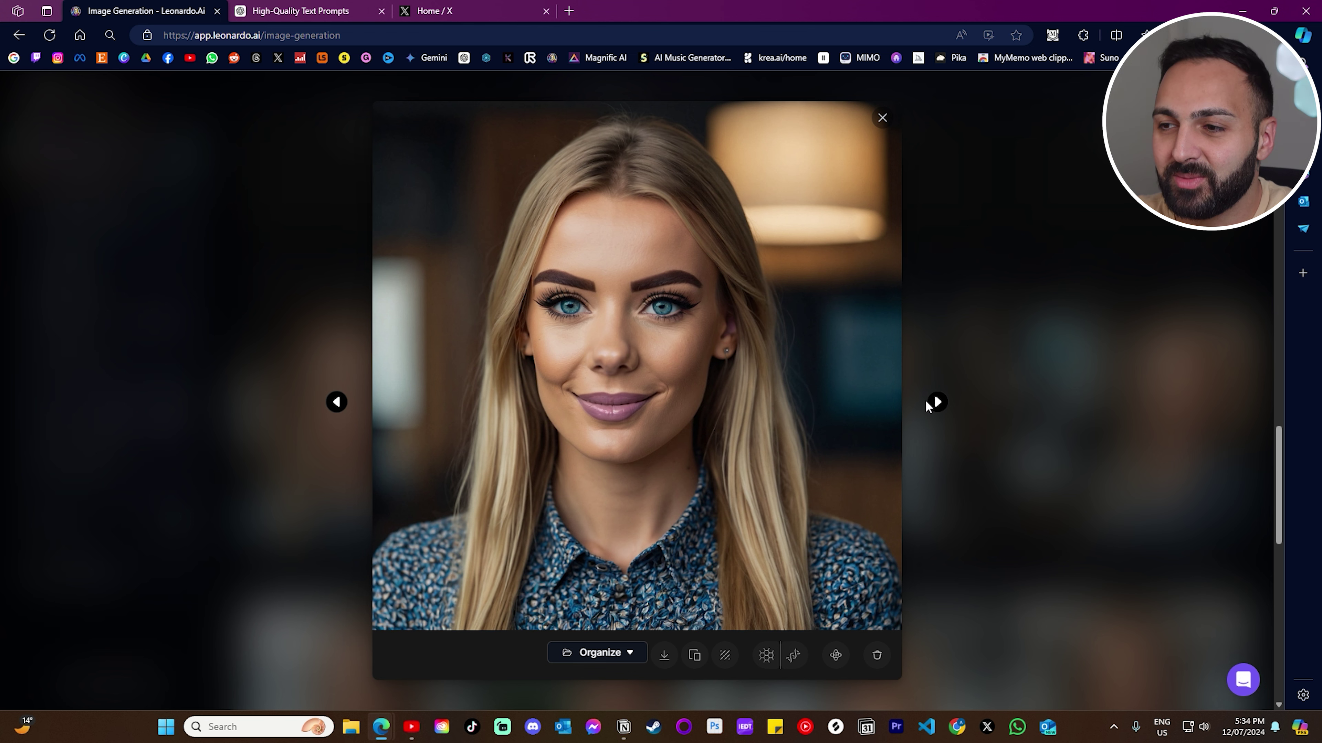
- View the office portraits in turn: floral-shirt, LinkedIn-logo, grey-blazer, white-shirt close-up, navy-blazer
click(936, 404)
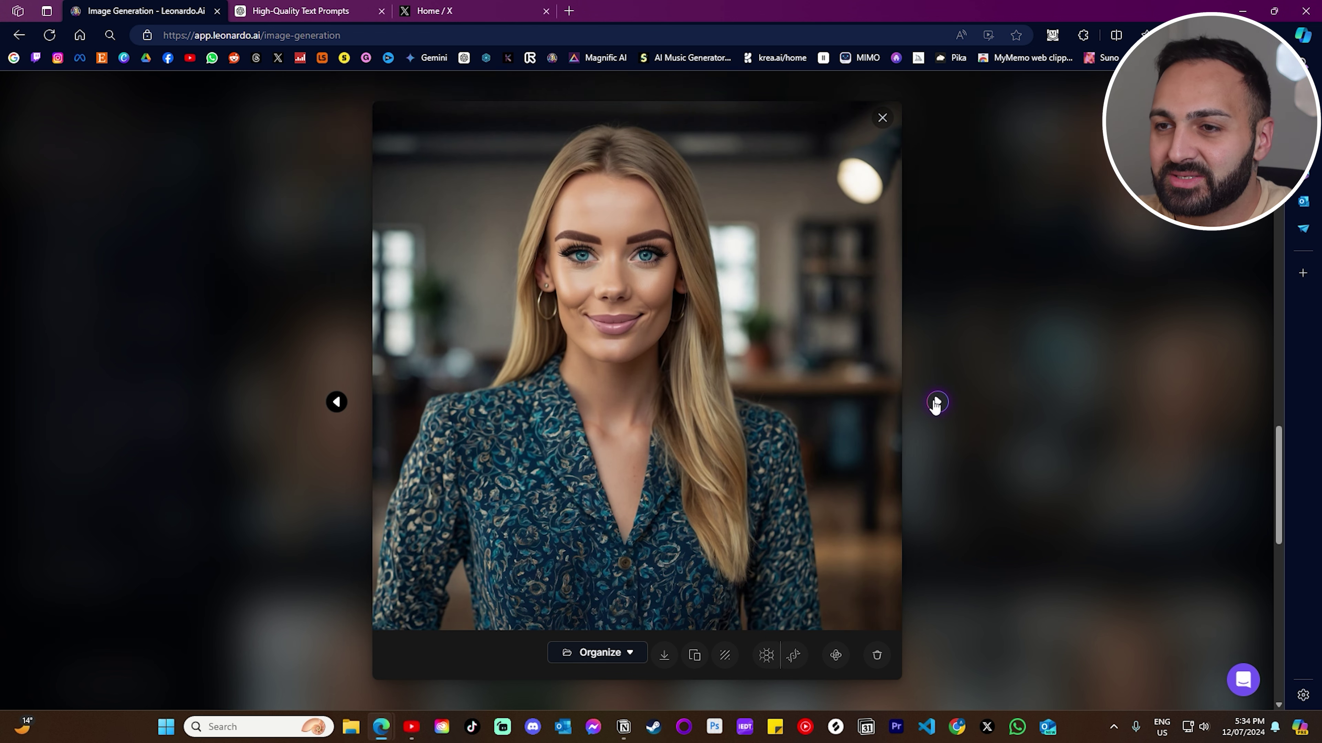
click(935, 403)
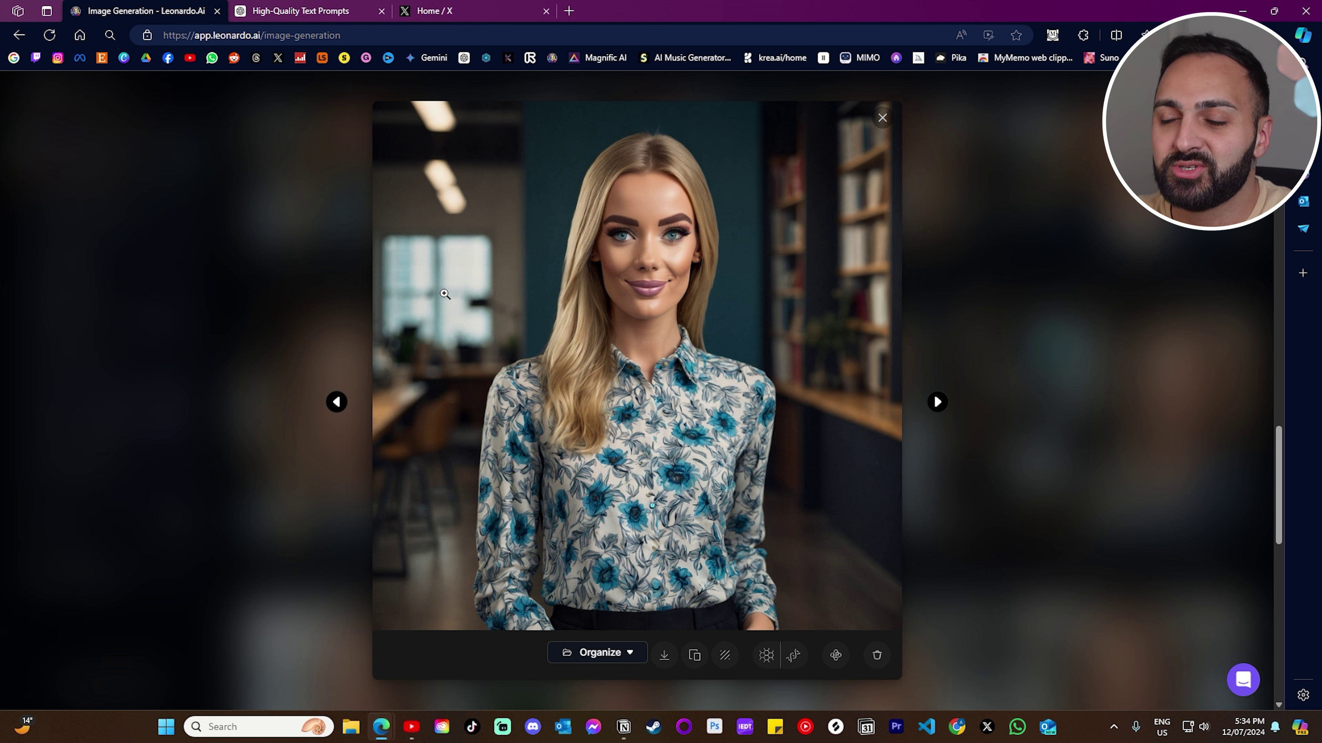
click(937, 402)
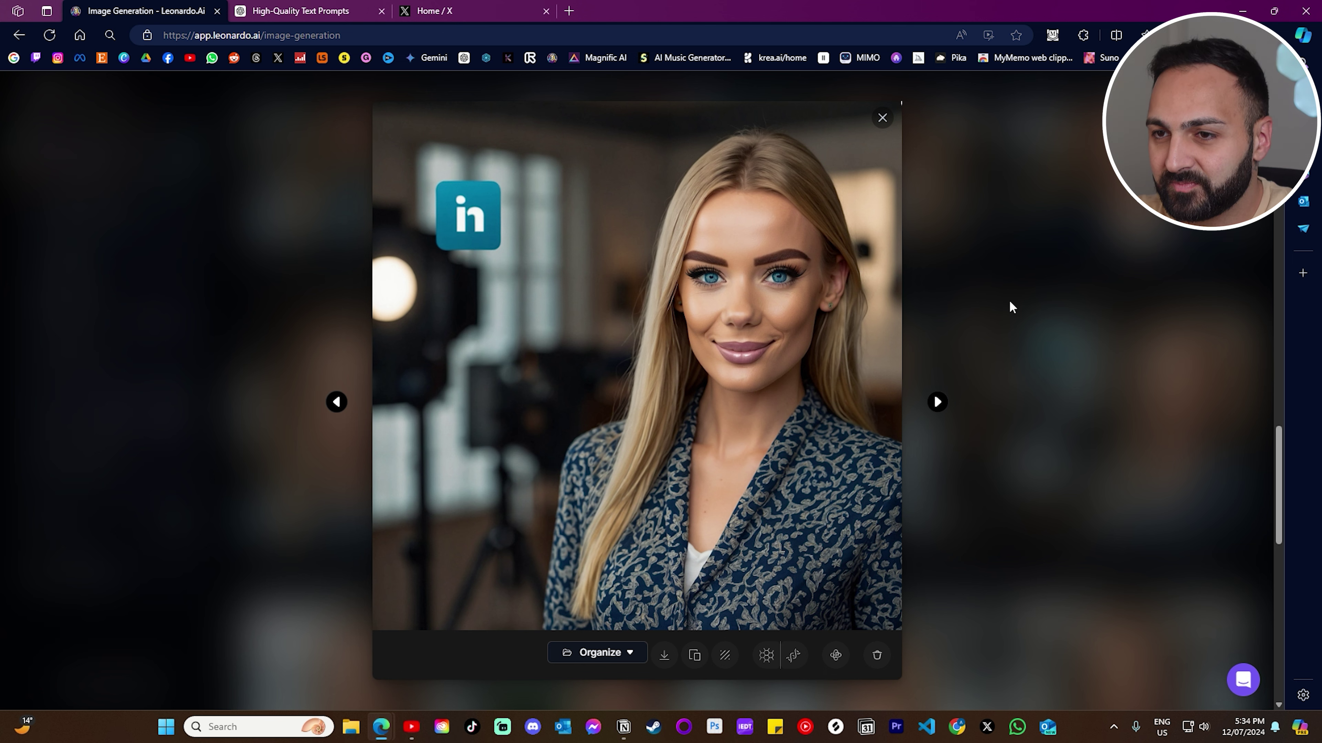
click(336, 402)
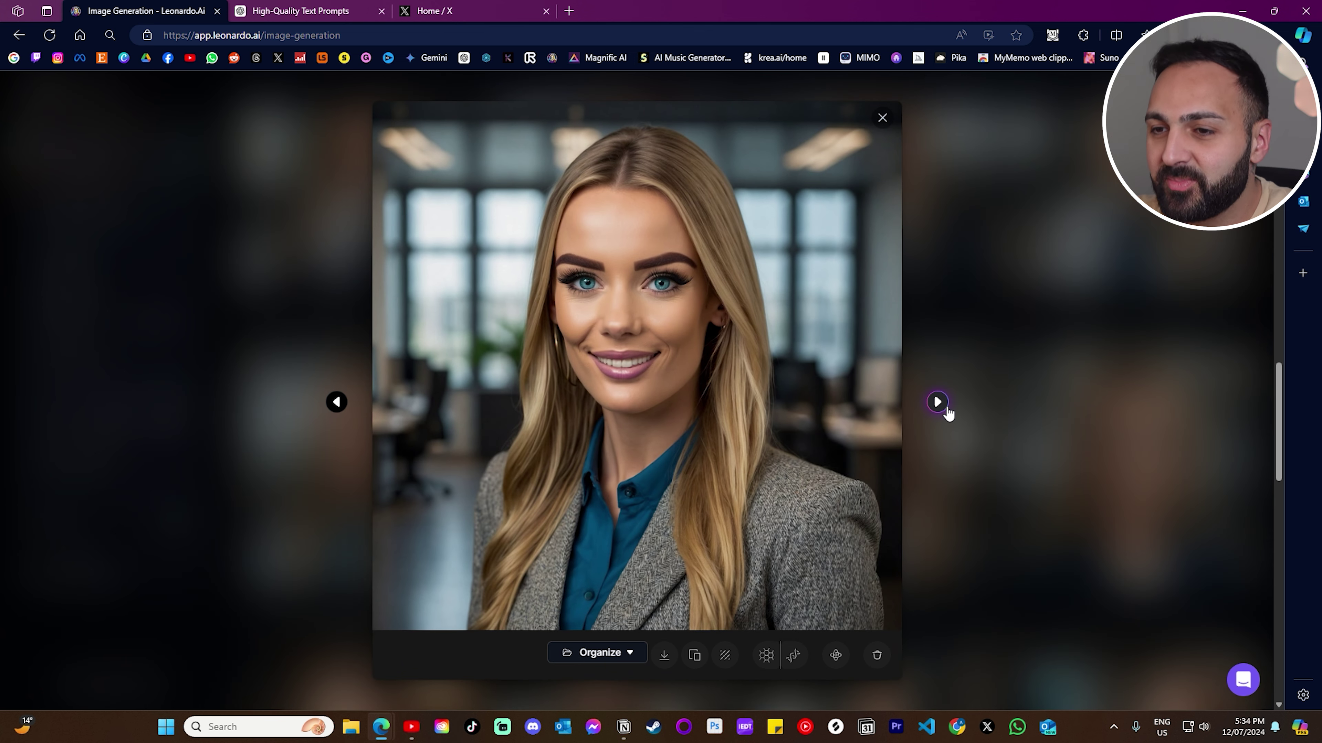
click(938, 402)
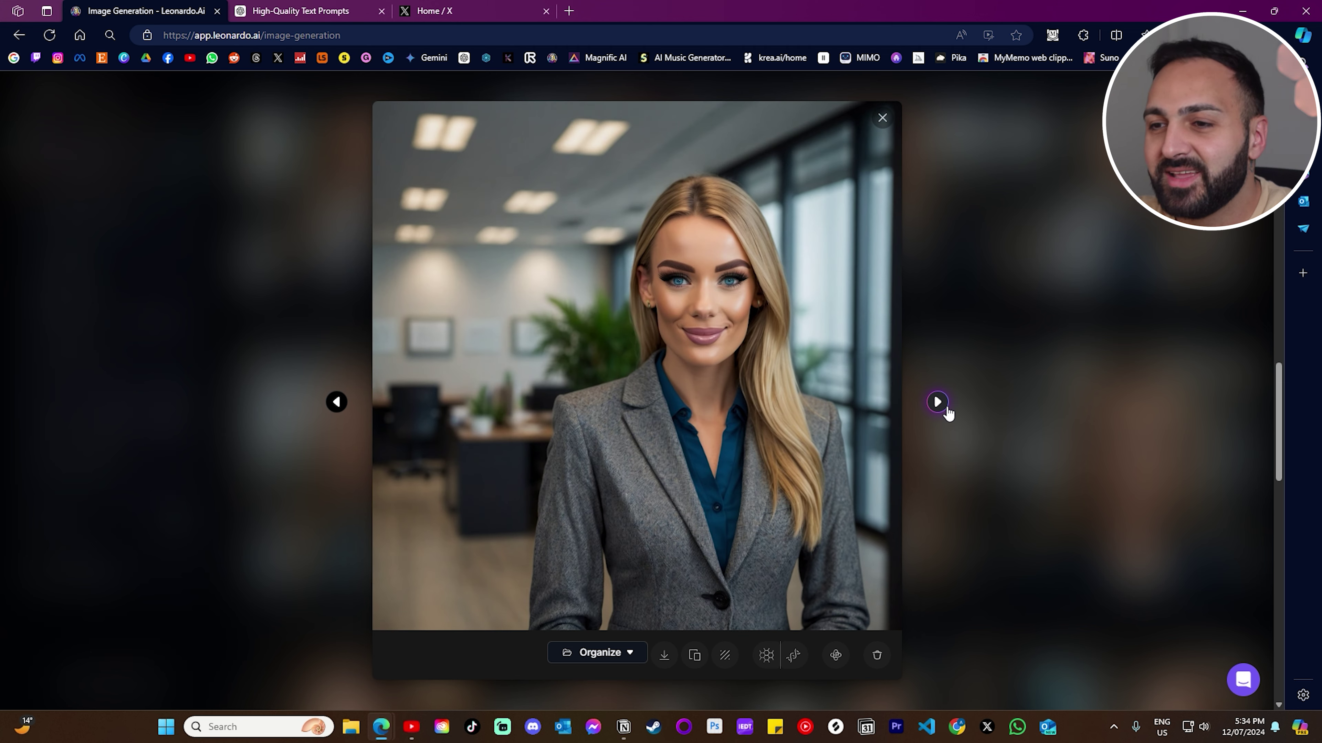
click(937, 402)
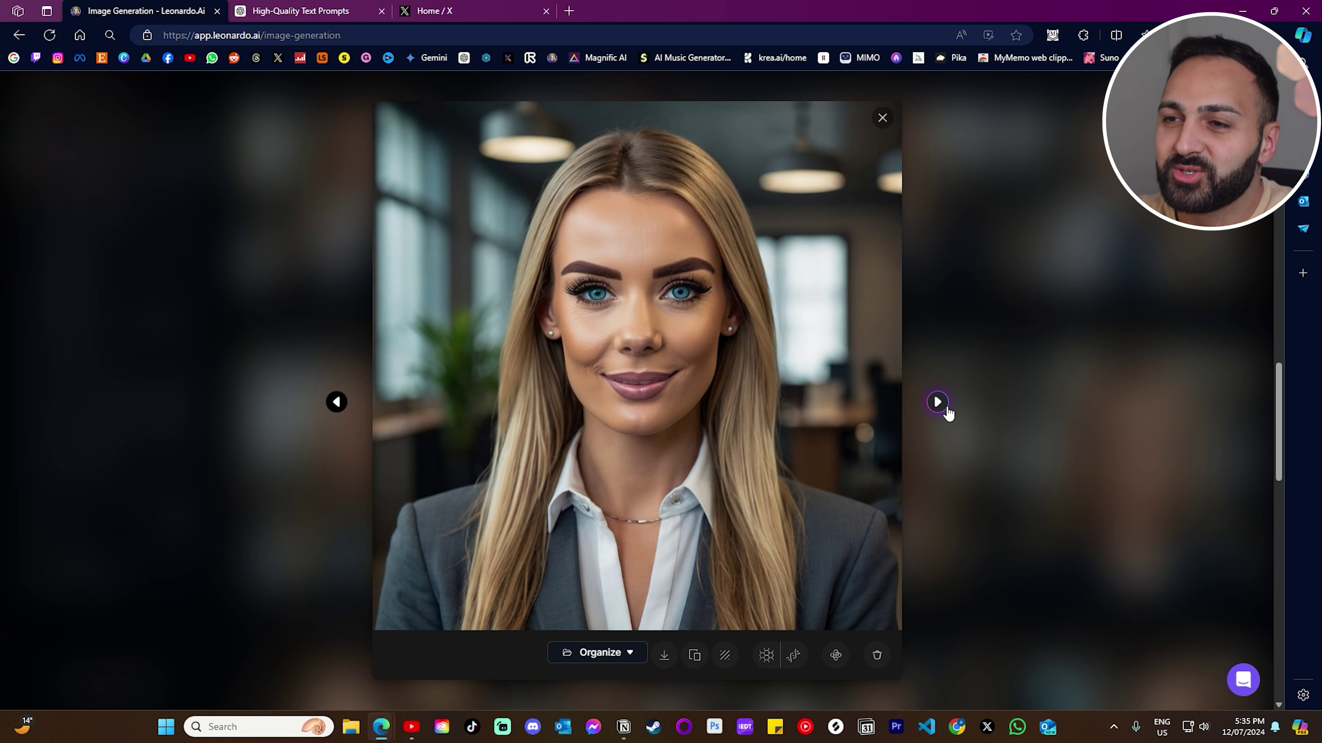
click(938, 402)
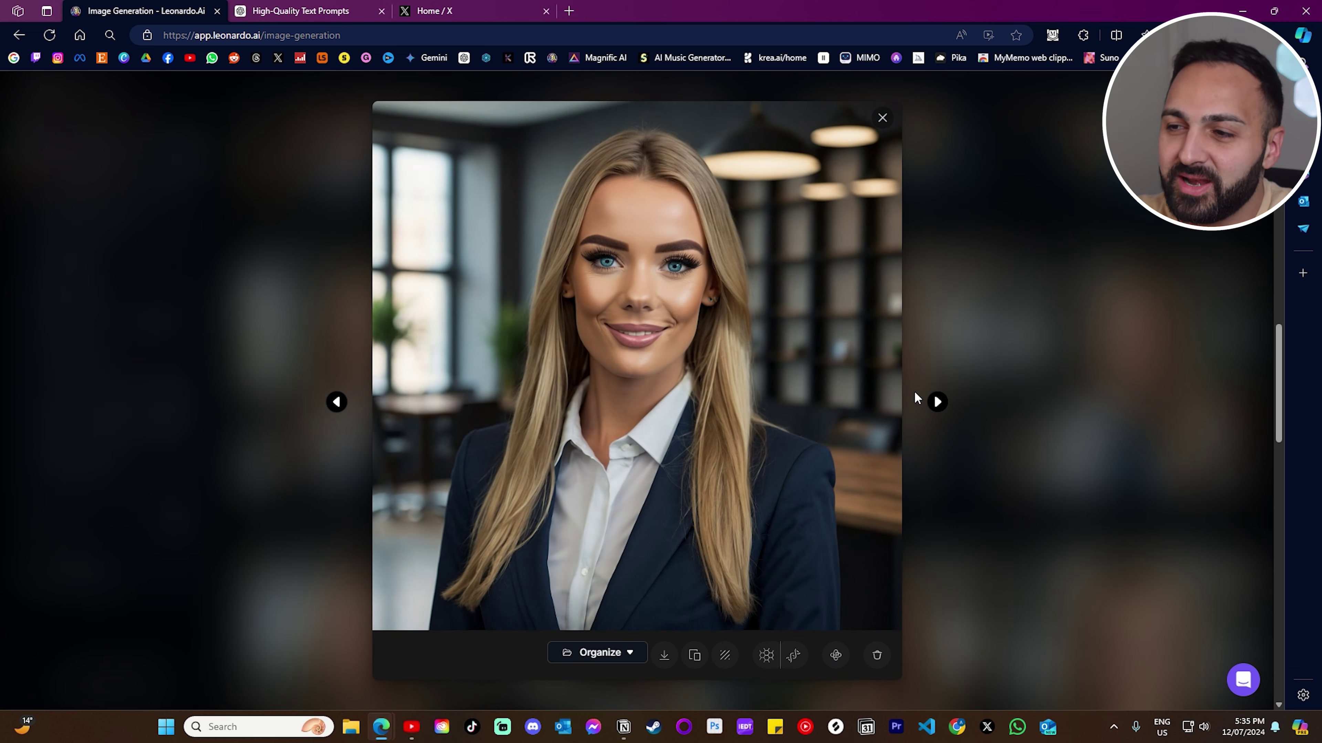
- View the remaining office portraits in the current set, then close the enlarged viewer
click(938, 402)
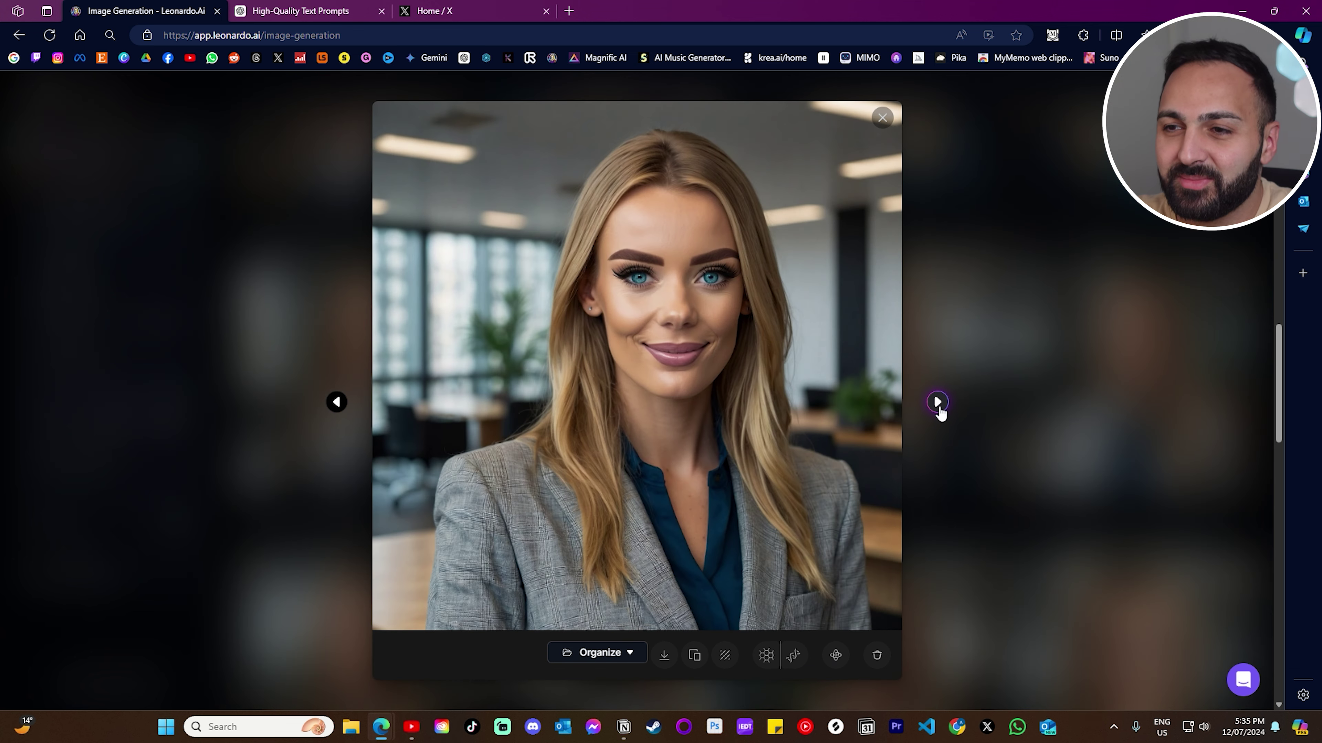
click(937, 402)
click(937, 402)
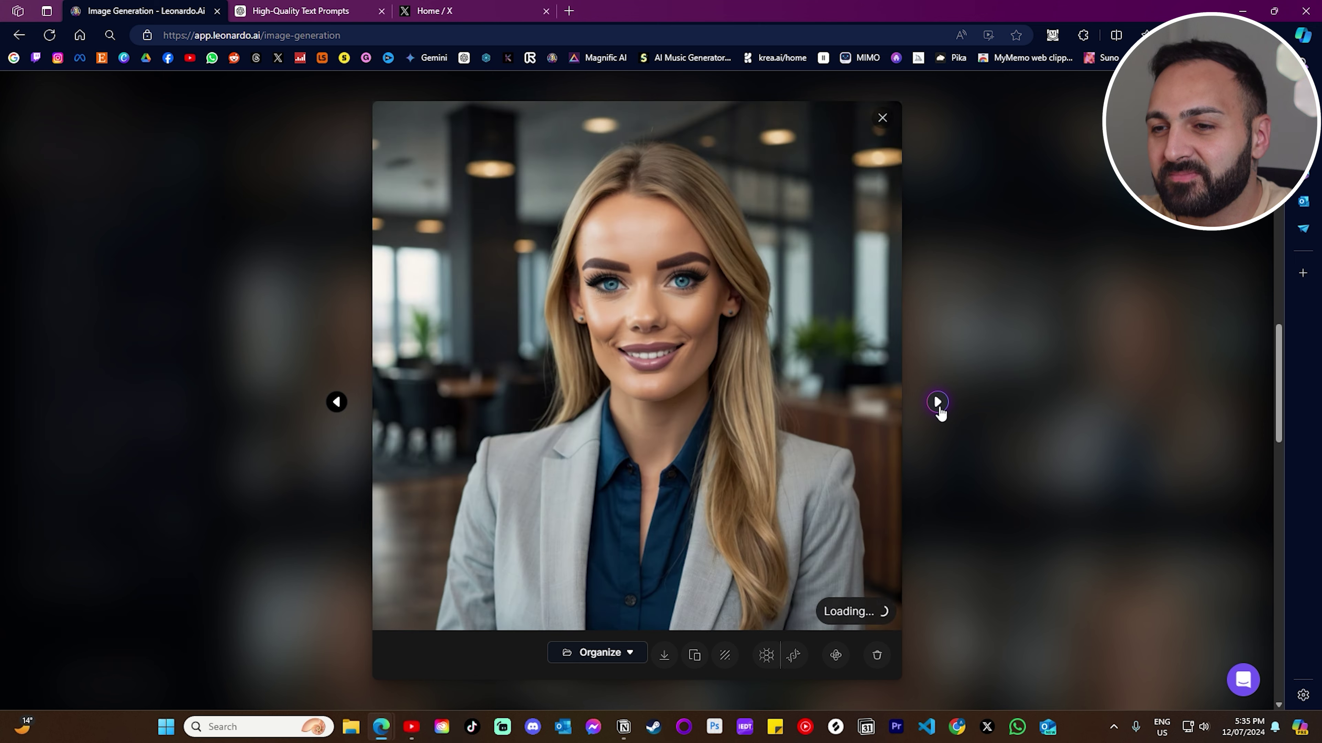
click(1048, 300)
- Browse the next office set, including tweed-blazer and teal-blouse portraits, then enlarge the first lab-coat portrait
scroll(937, 402, down, 1)
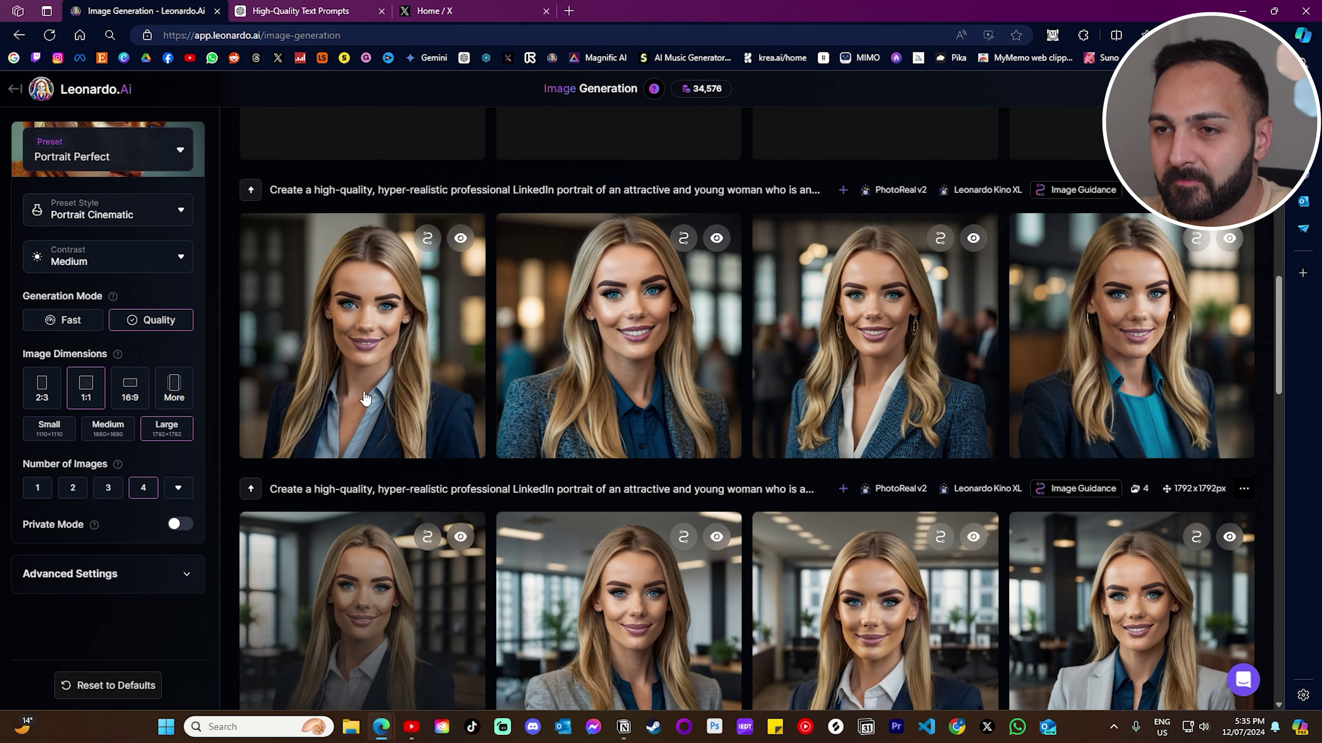
click(937, 402)
click(938, 402)
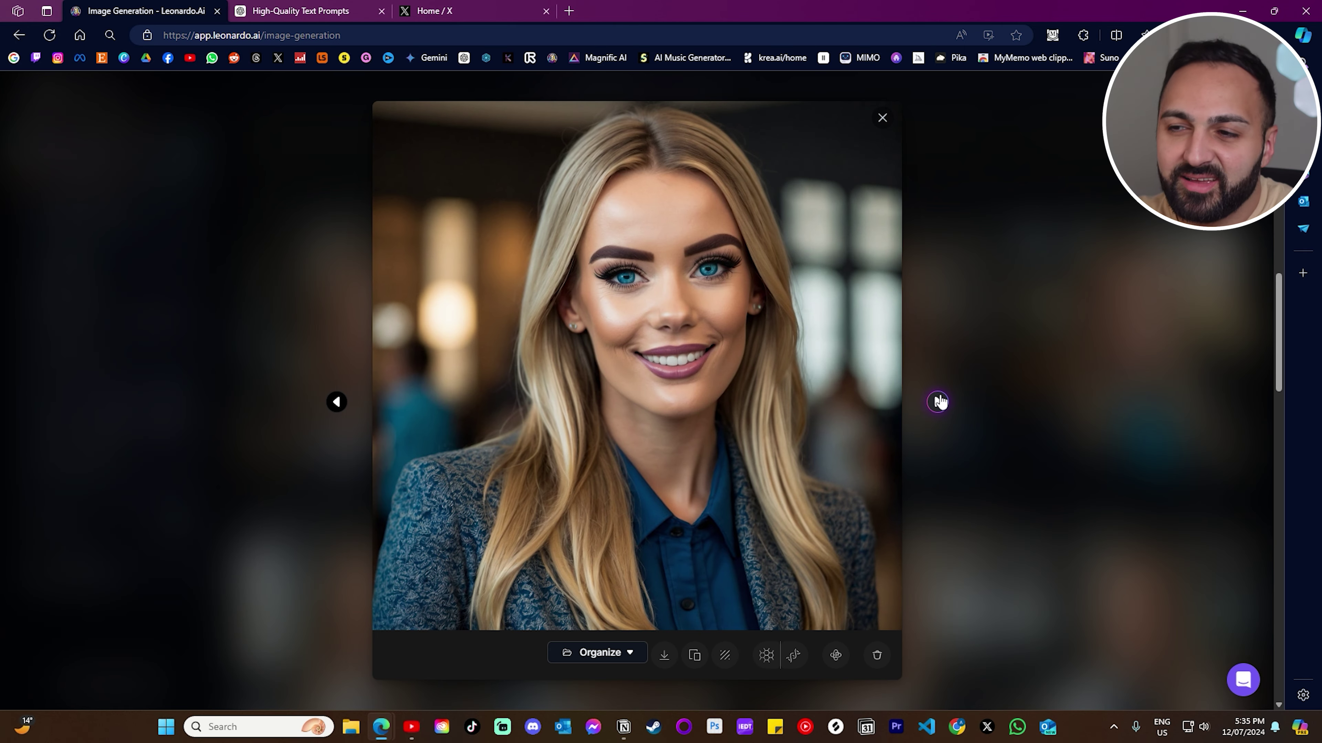
click(938, 402)
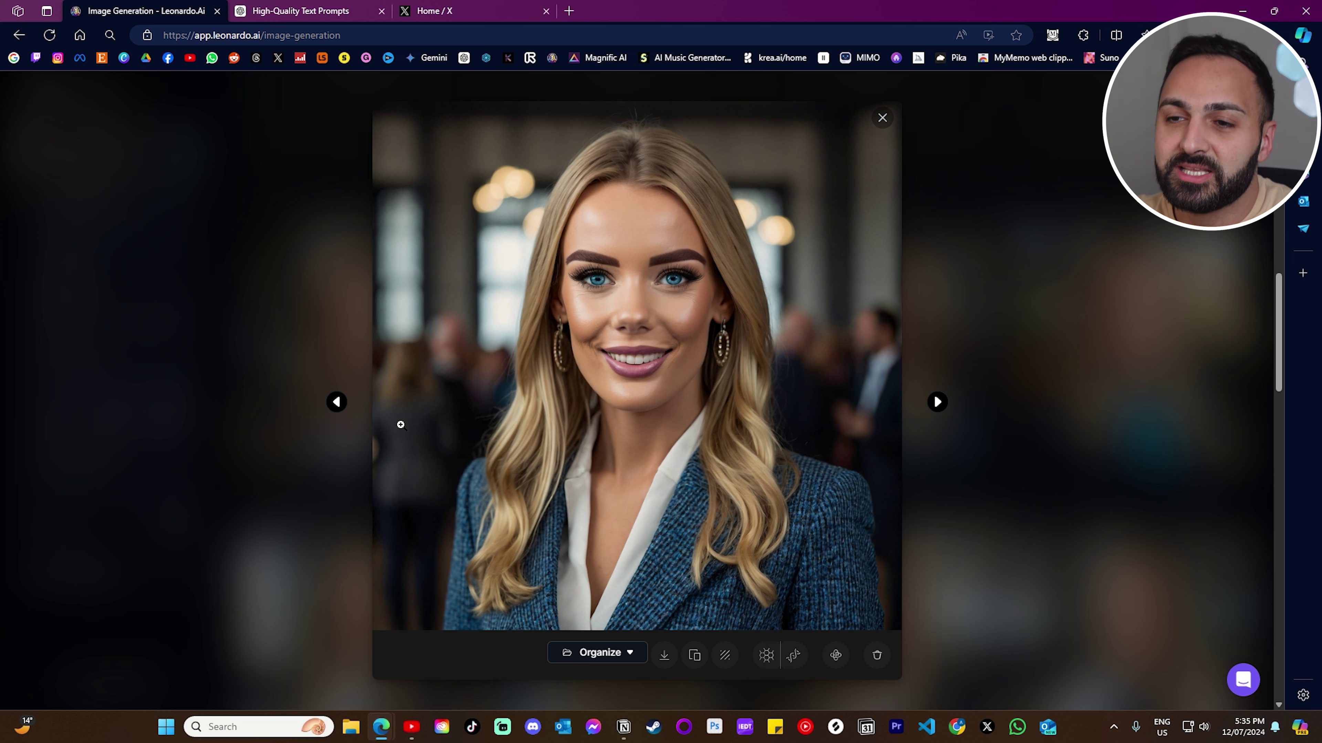
click(938, 404)
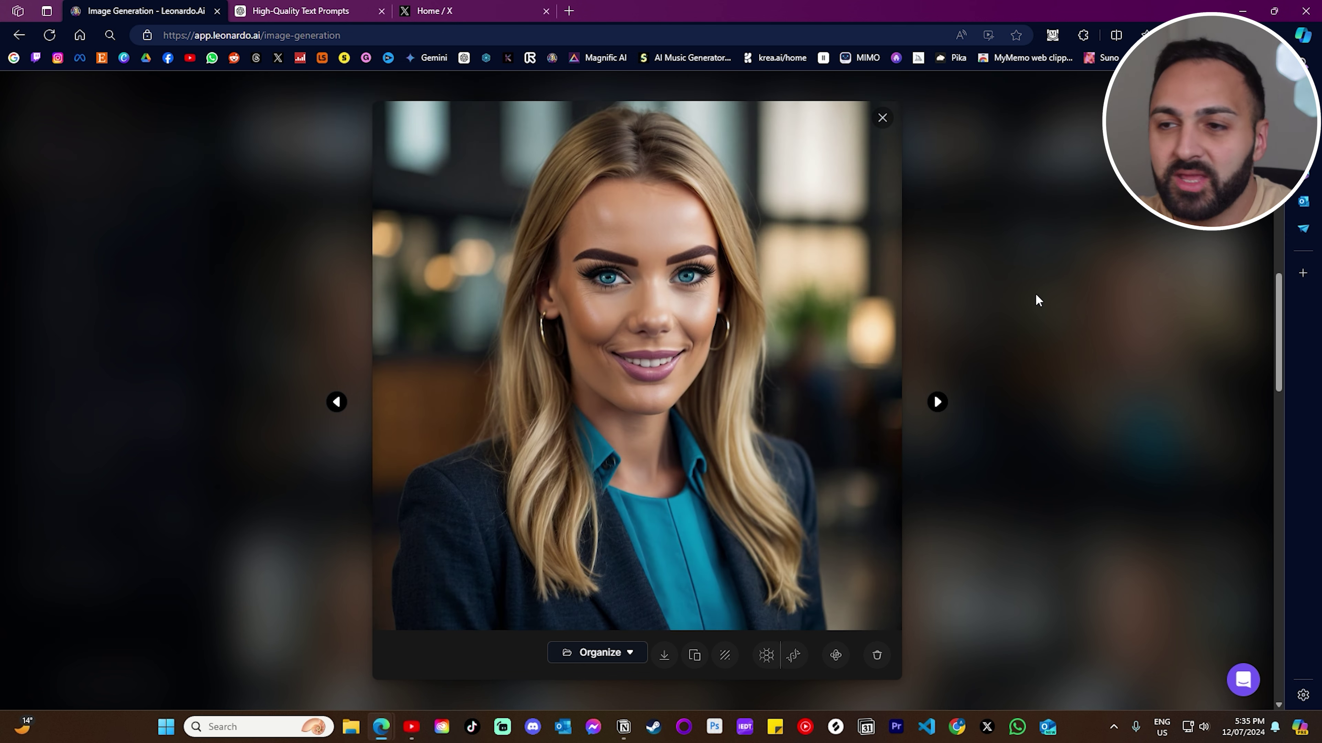
click(1034, 294)
click(343, 265)
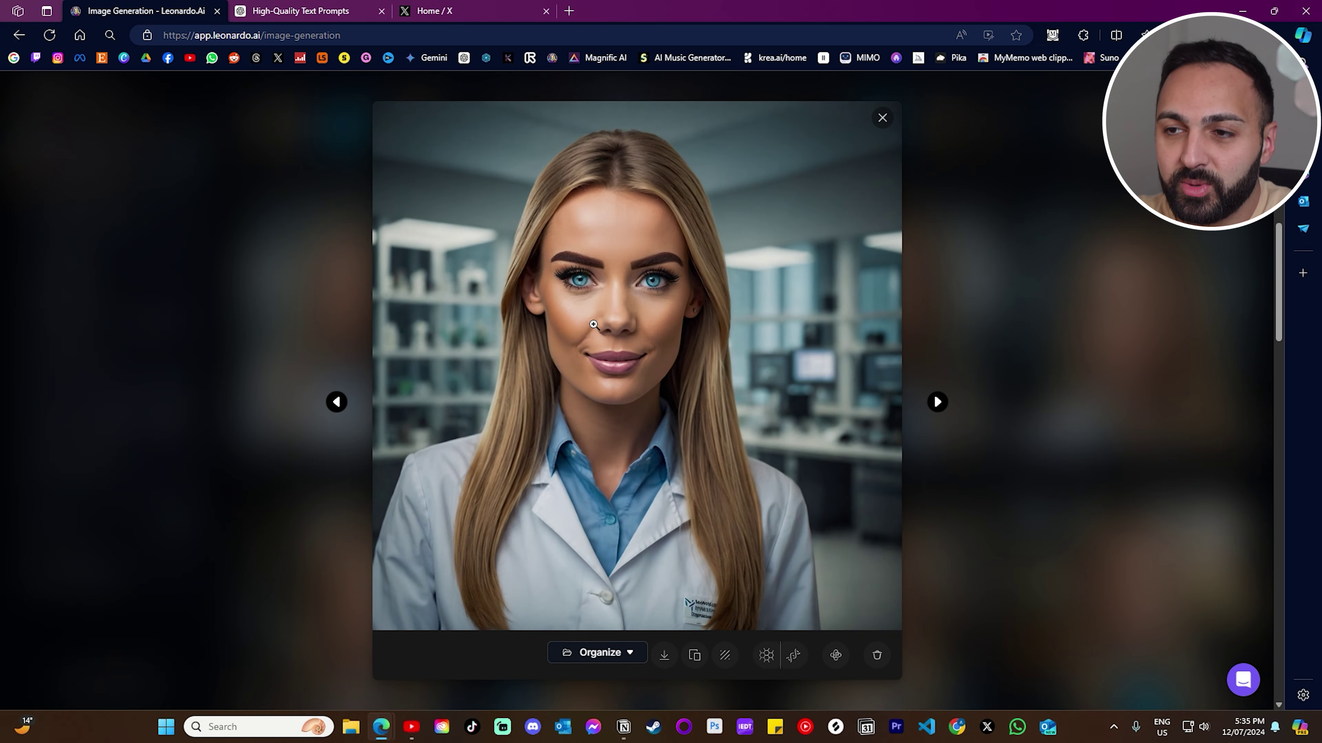
- View the second and close-up lab-coat scientist portraits
click(937, 403)
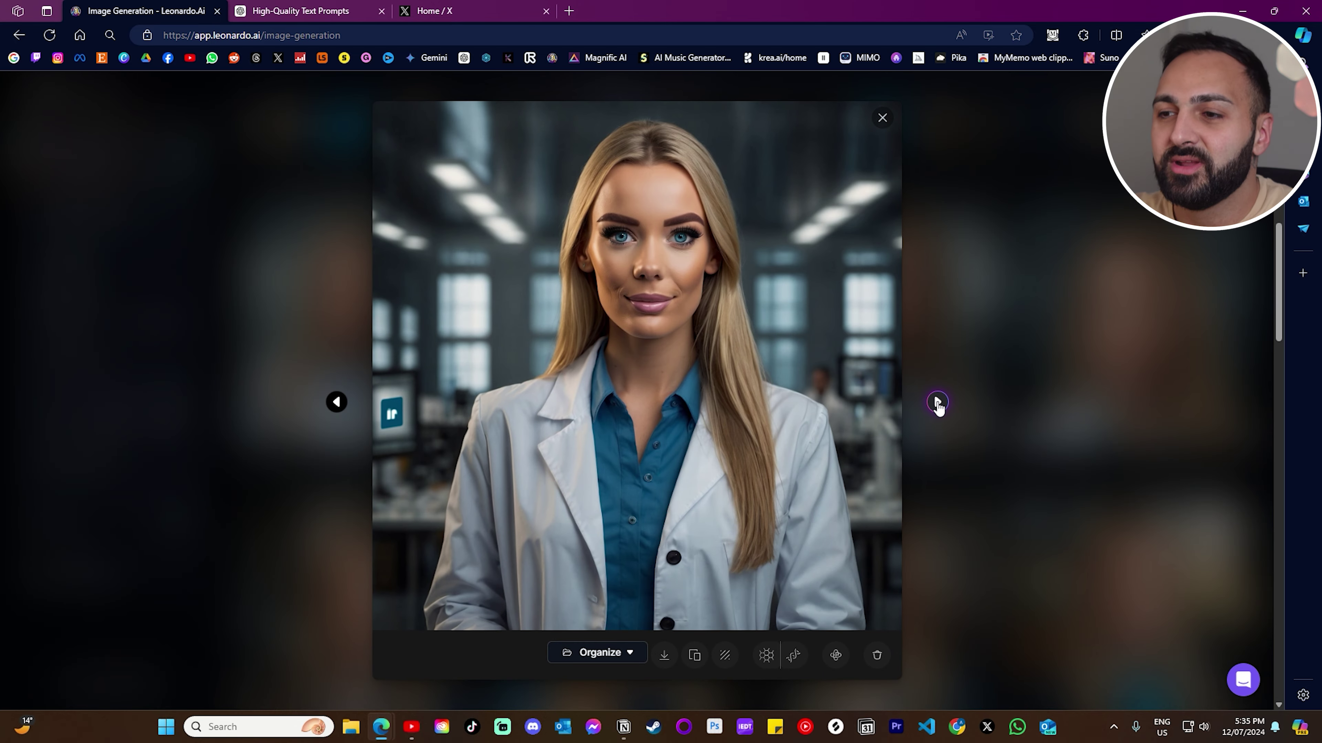
click(937, 403)
click(937, 403)
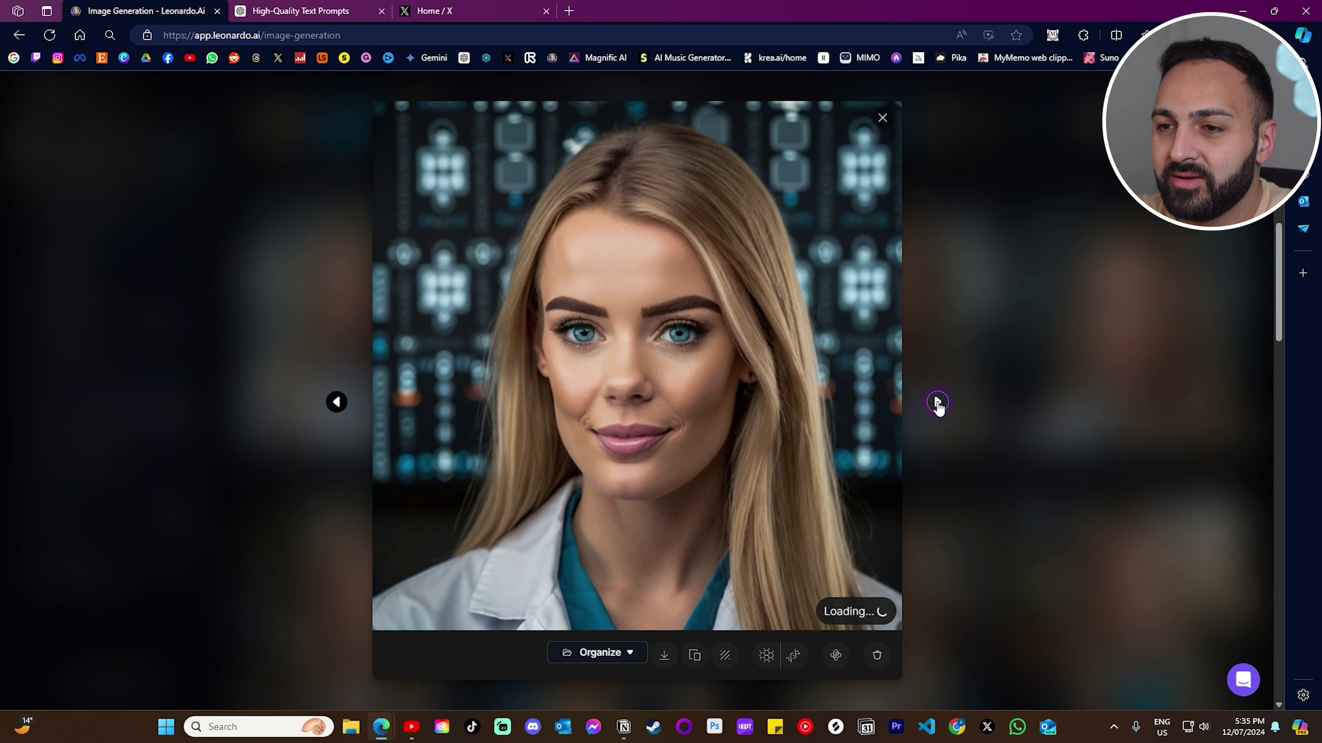
- Continue past the white- and blue-shirt blazer portraits to the tank-top gym portraits
key(Right)
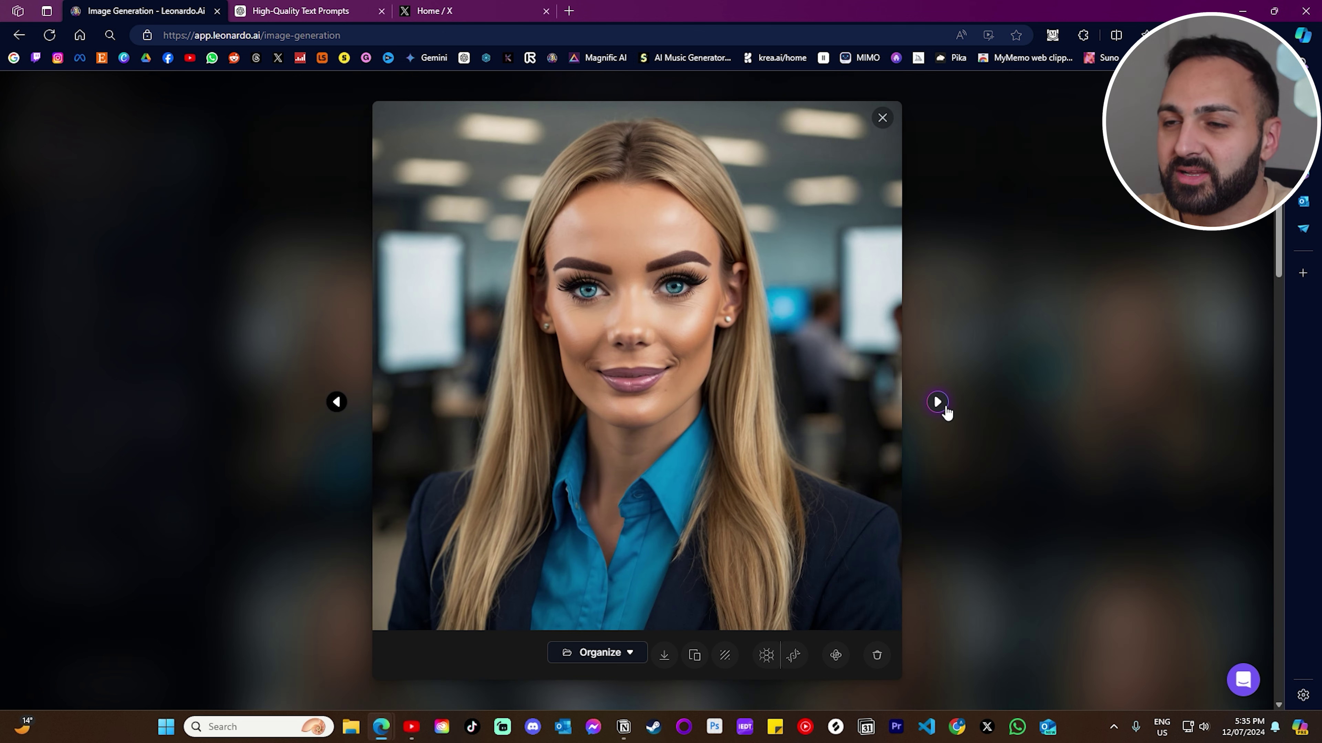
click(940, 404)
click(939, 405)
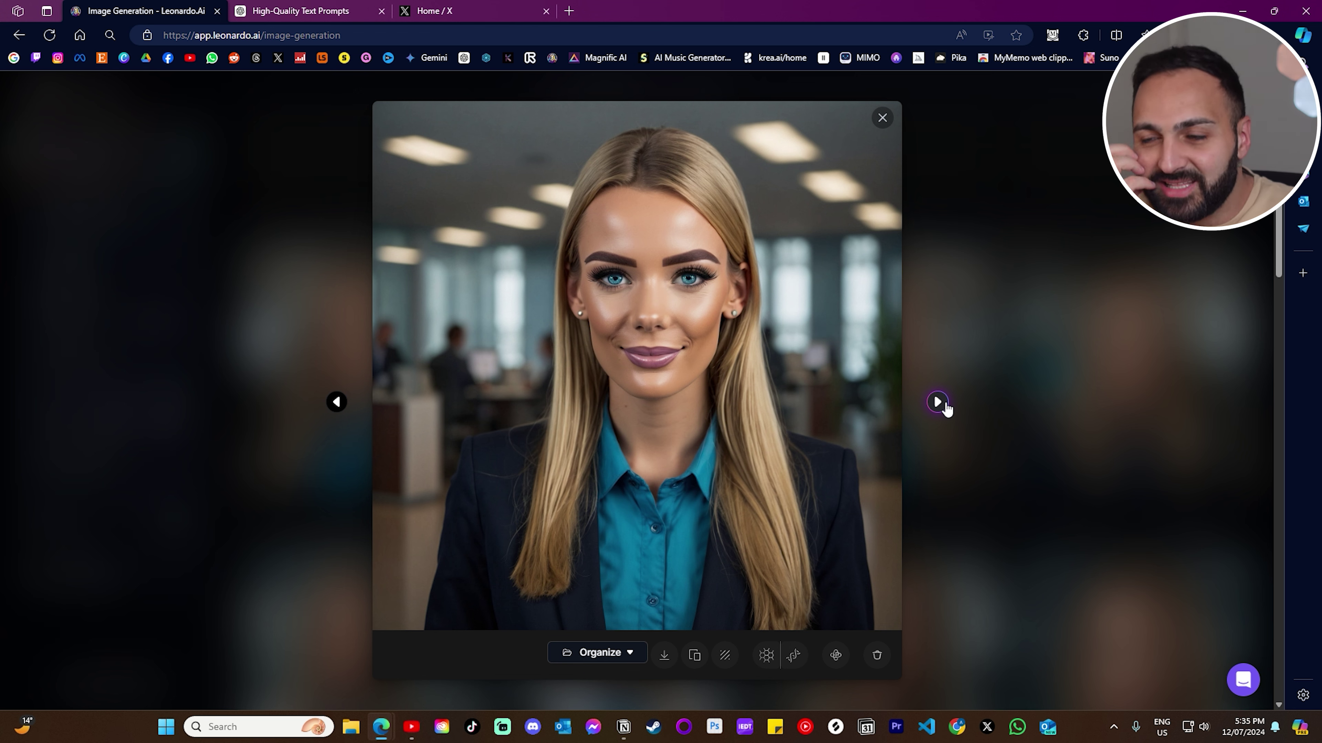
click(939, 404)
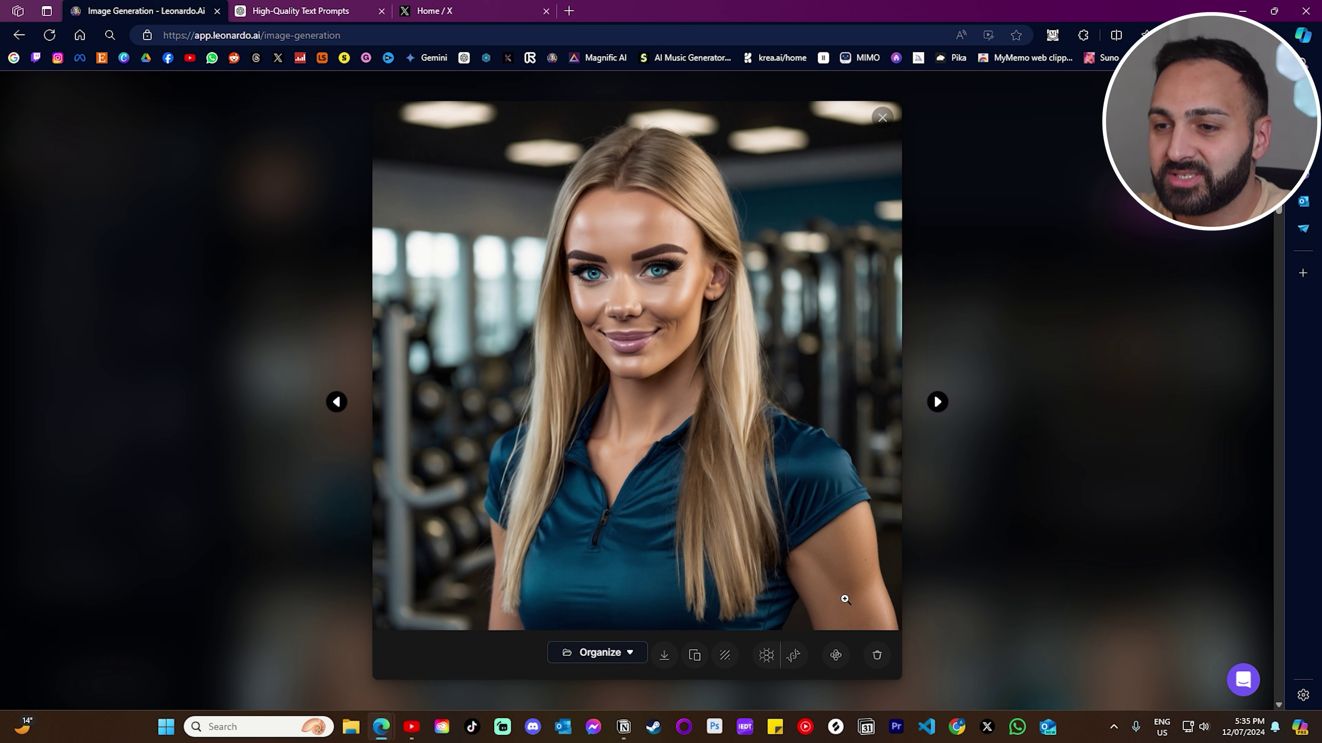
click(942, 405)
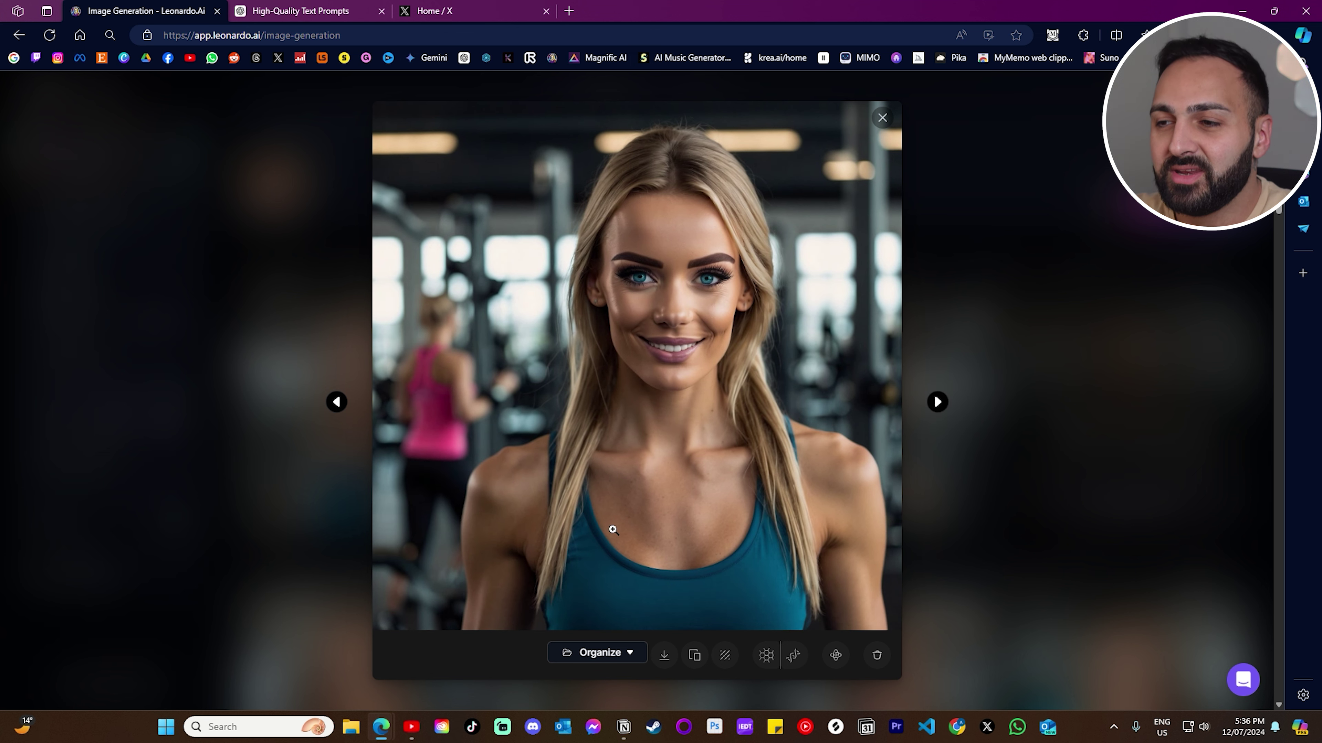
click(940, 404)
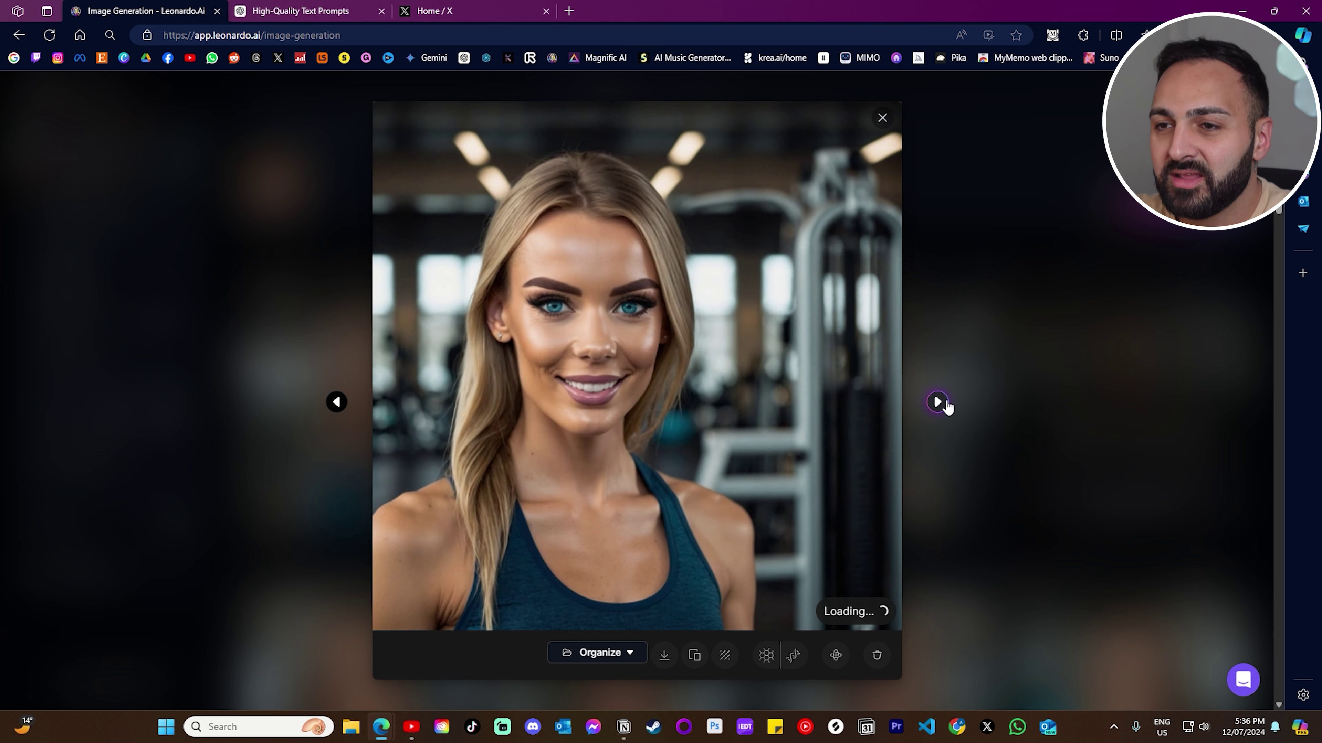